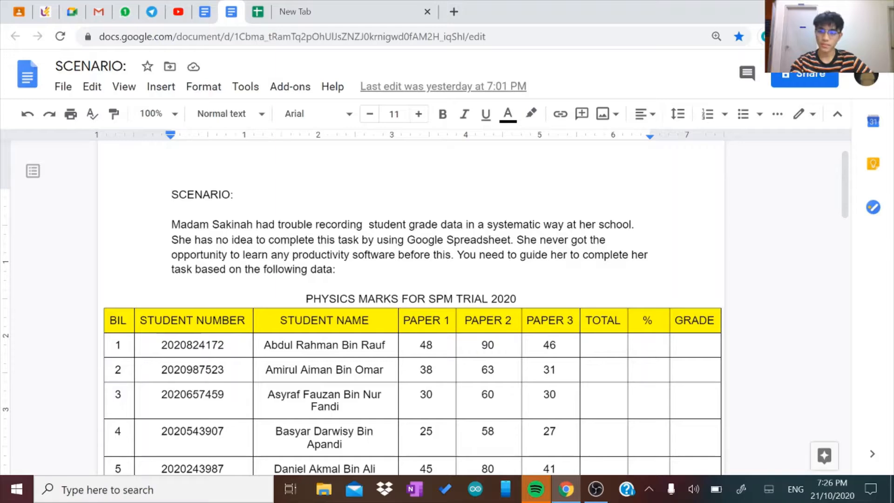
Step: Review the physics marks table and the grade percentage table in the SCENARIO document
scroll(412, 308, down, 2)
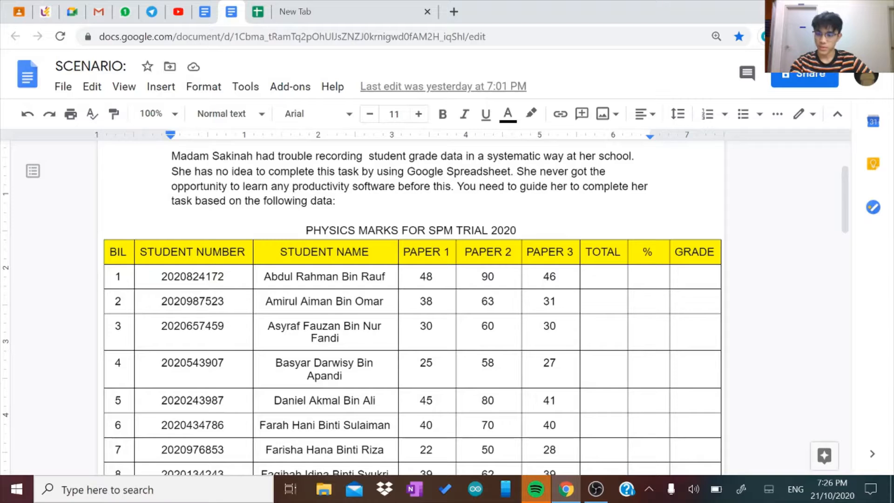
scroll(426, 310, down, 1)
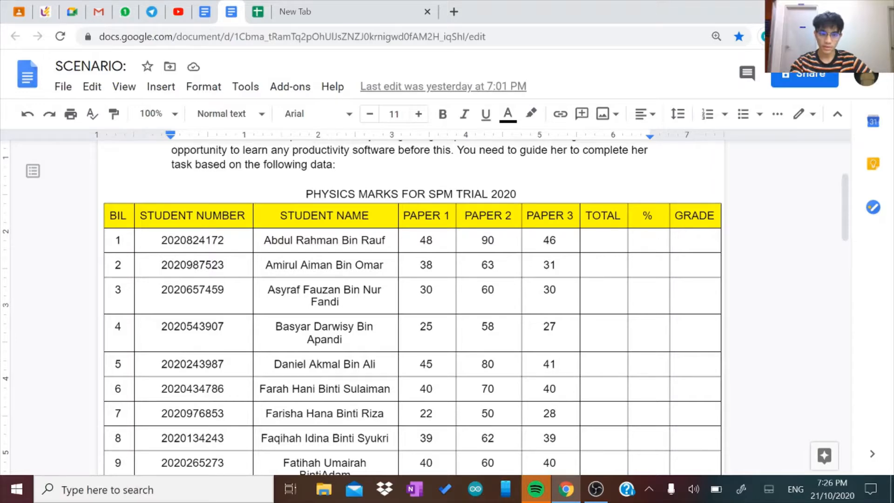
scroll(412, 307, down, 10)
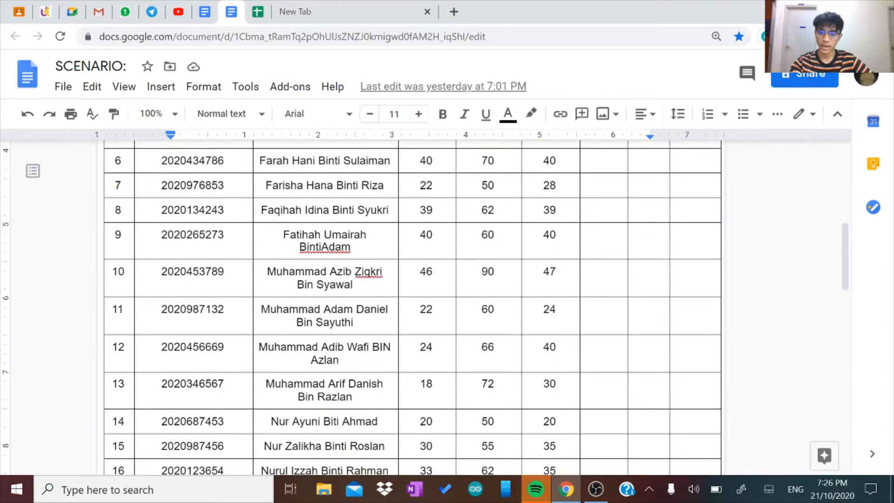
scroll(464, 339, down, 1)
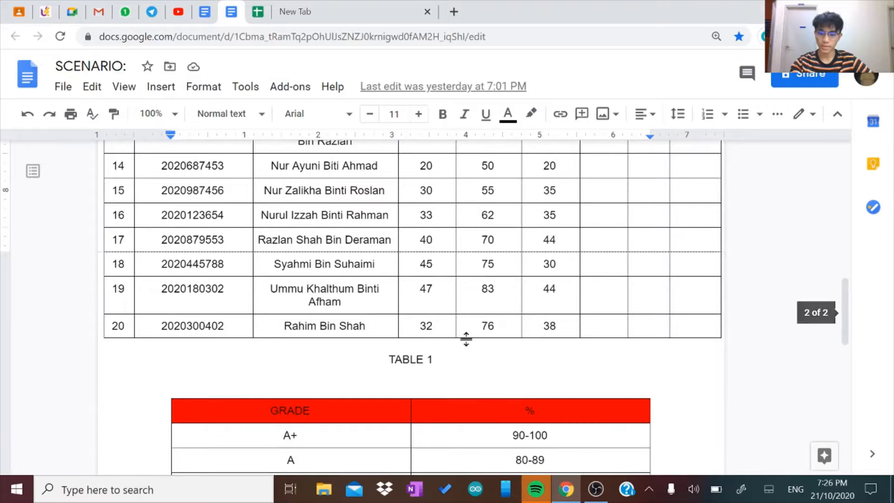
scroll(464, 339, down, 2)
scroll(412, 307, down, 2)
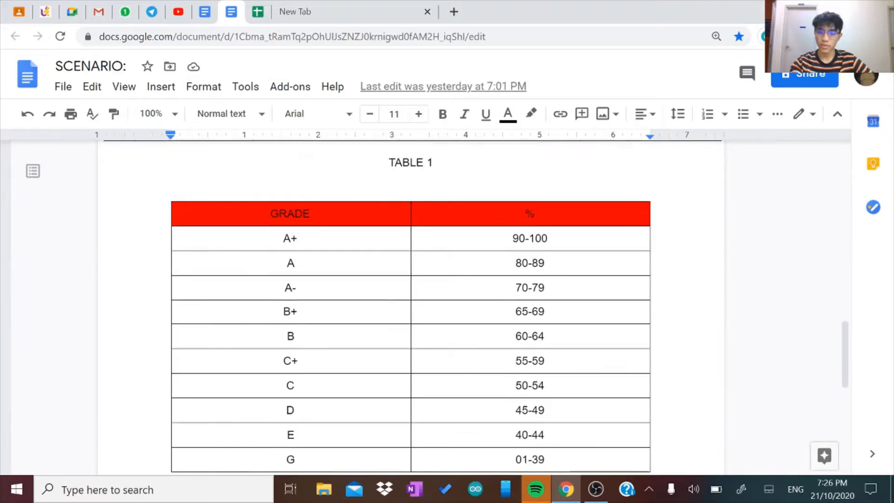
scroll(412, 307, down, 1)
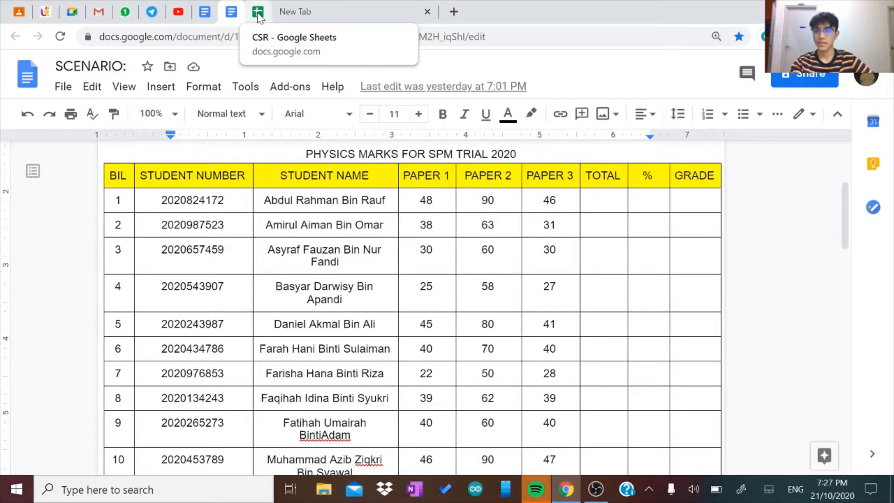
Step: Go to google.com in the empty browser tab, open Google Sheets and create a blank spreadsheet
click(289, 14)
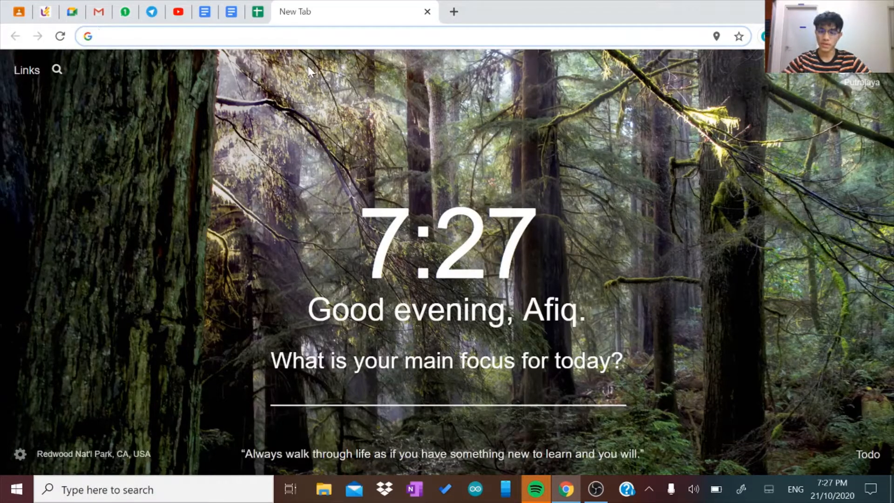
text(go)
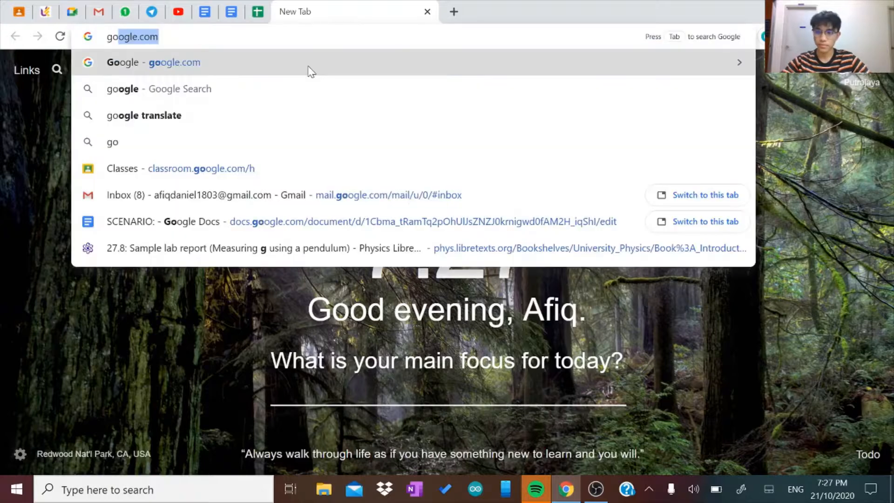
key(Return)
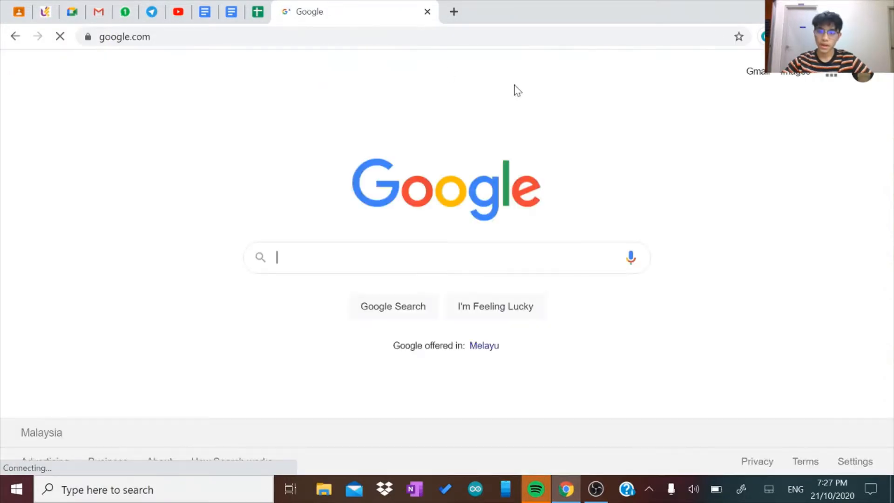
click(835, 80)
scroll(770, 210, down, 2)
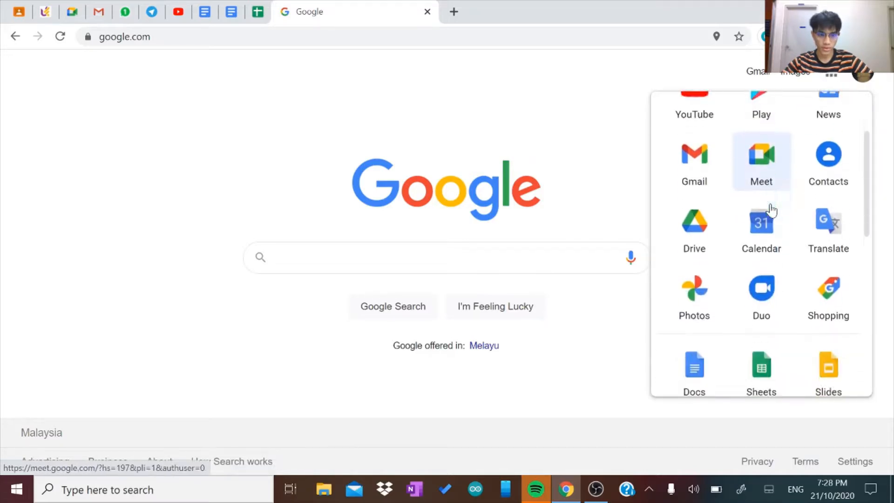
scroll(771, 210, down, 3)
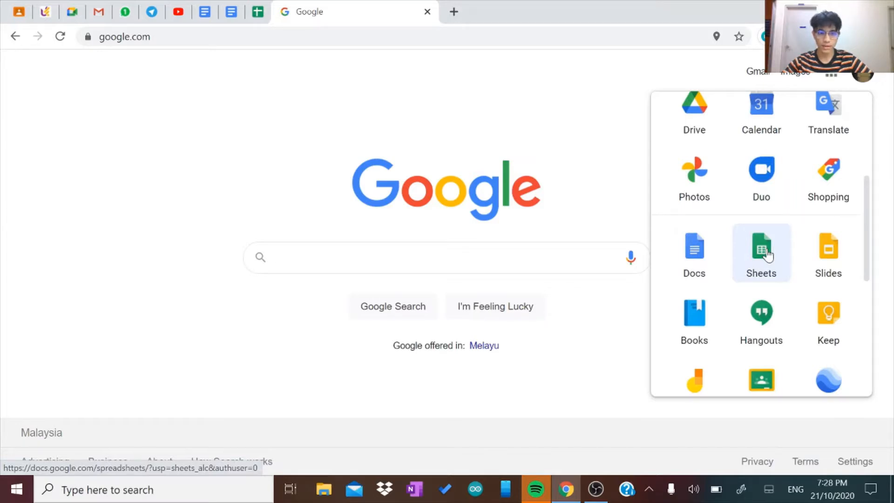
click(767, 255)
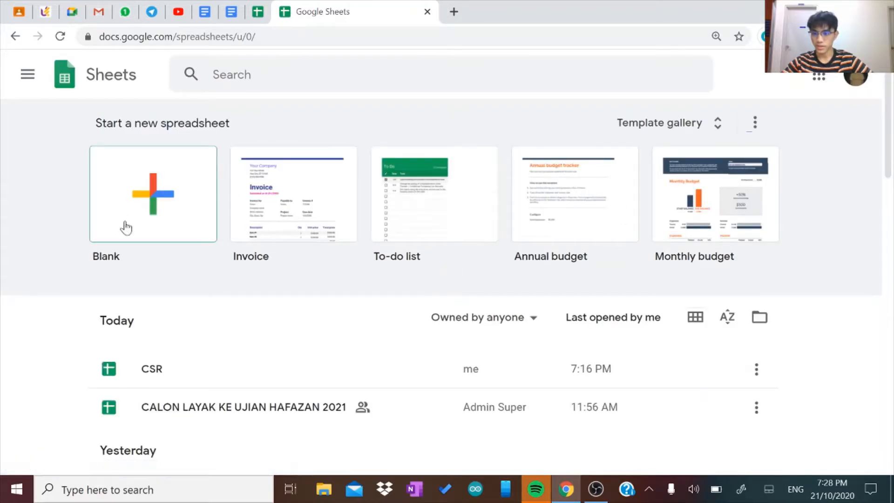
click(163, 217)
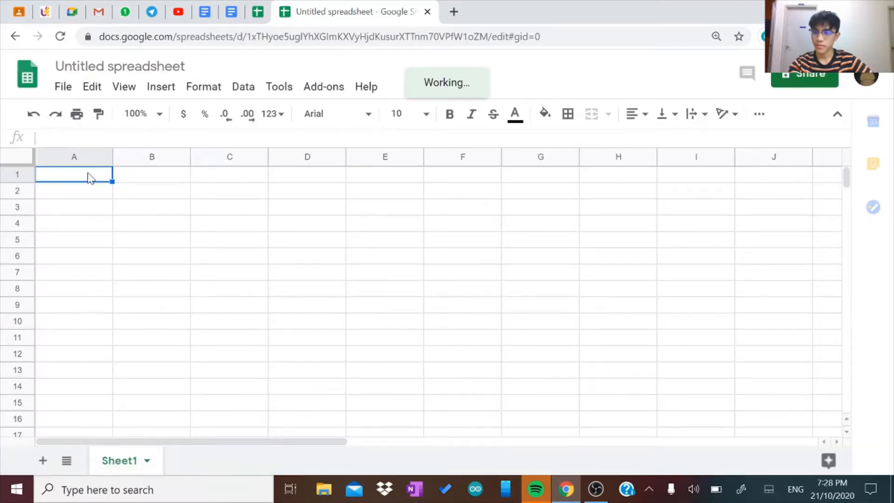
Step: Check the column headings in the SCENARIO document and enter the heading BIL in cell A1 of the new spreadsheet
click(207, 19)
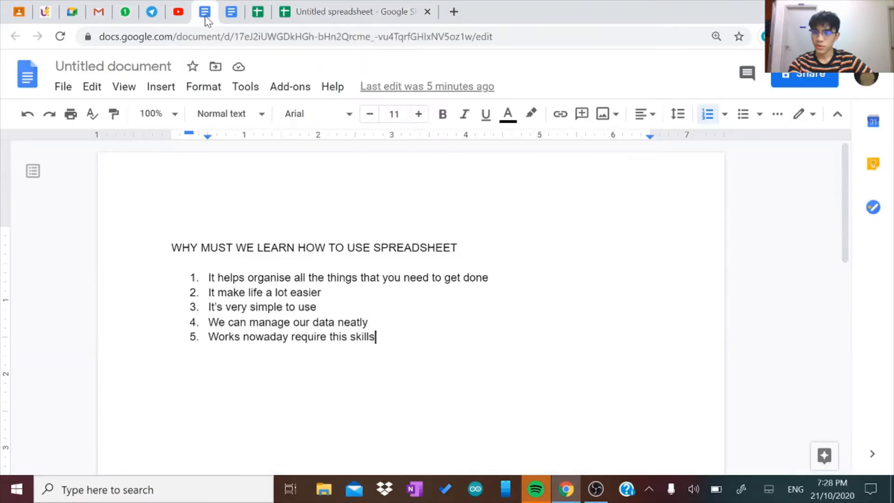
click(231, 13)
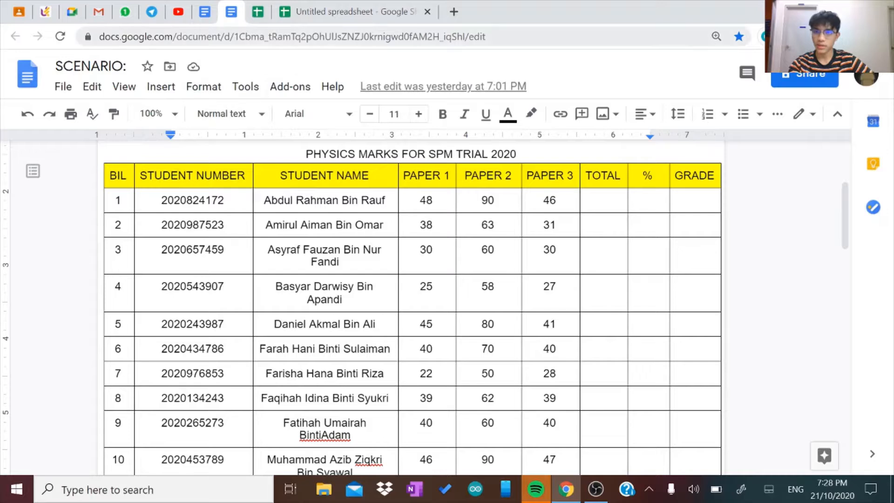
click(304, 15)
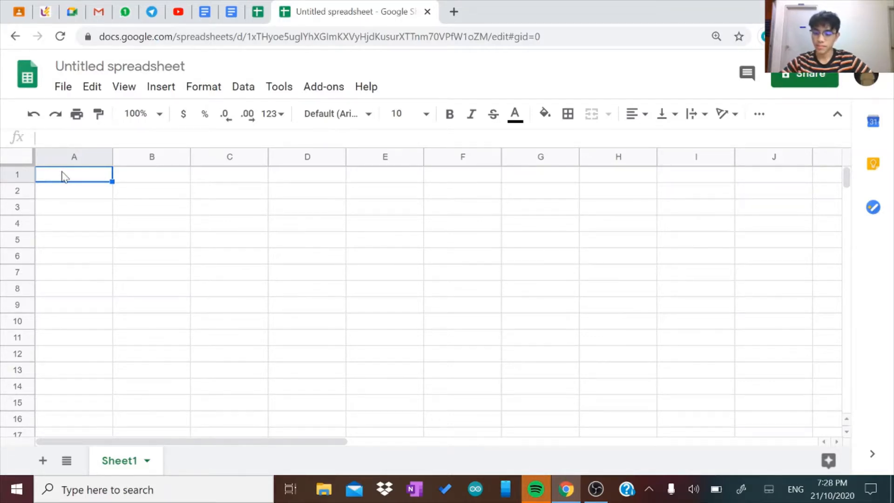
text(BIL)
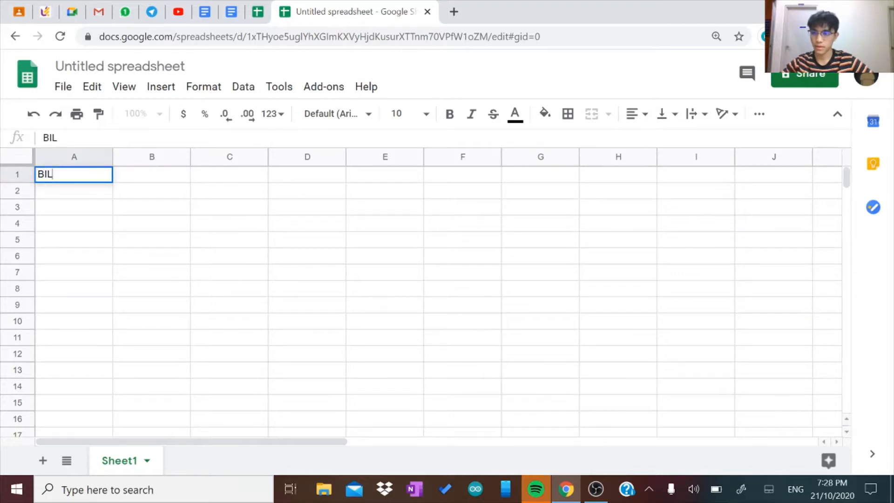
Step: Look up the second column heading in the SCENARIO document and enter STUDENT NUMBER in cell B1
click(124, 181)
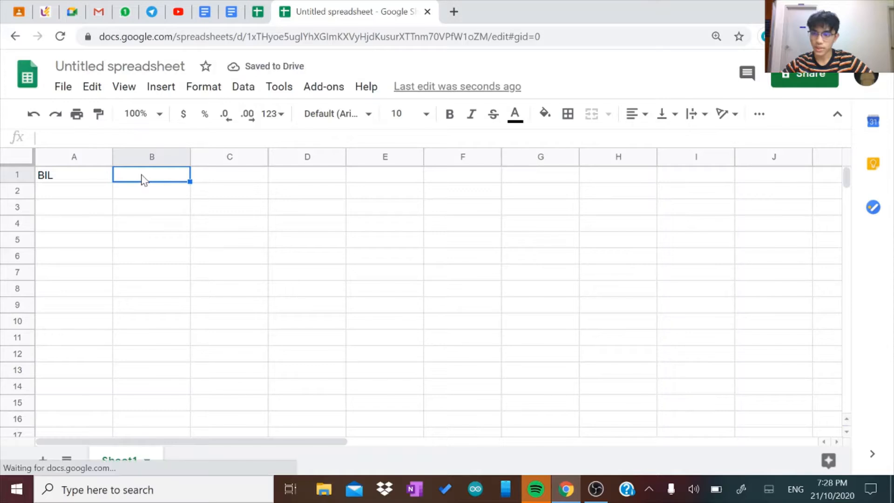
click(232, 12)
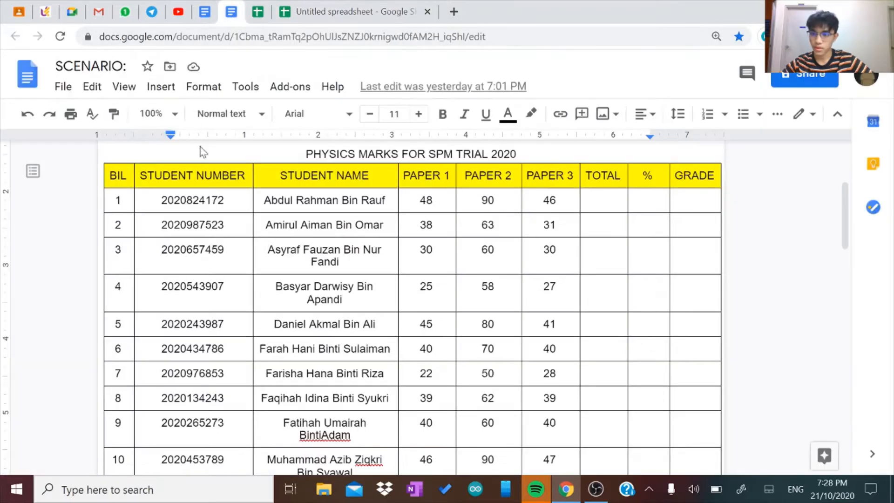
click(295, 13)
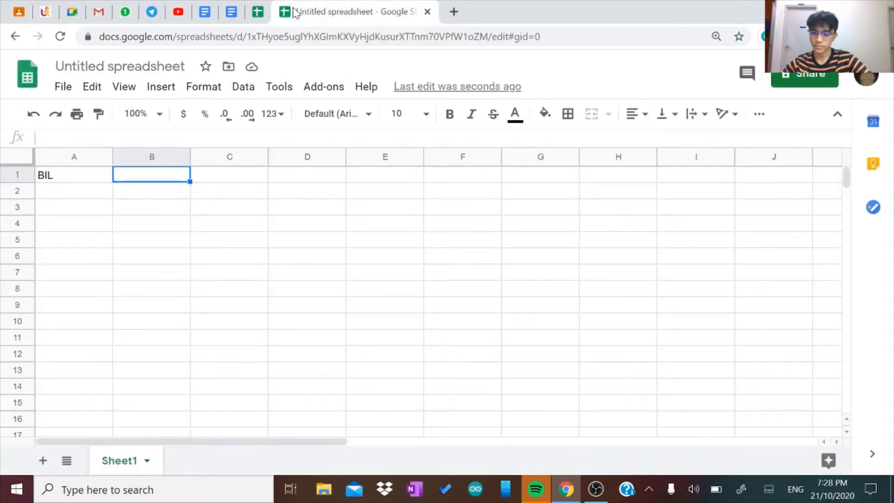
text(STUDEN)
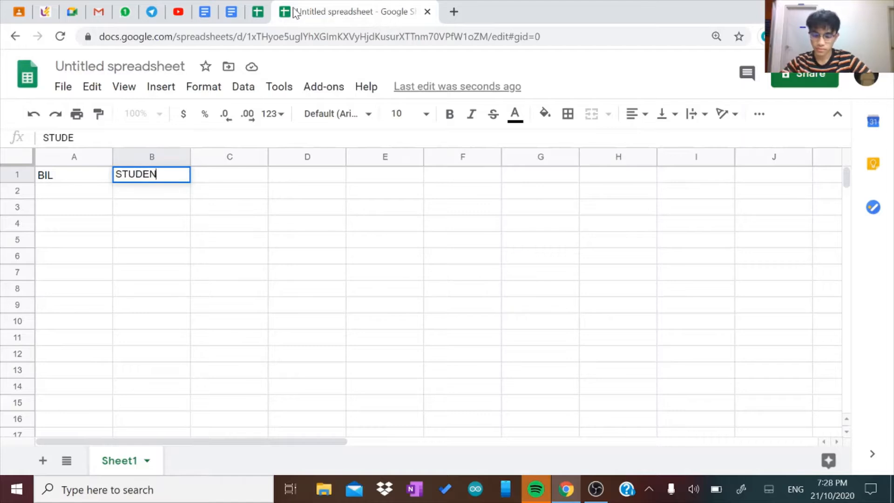
text(T NUMBER)
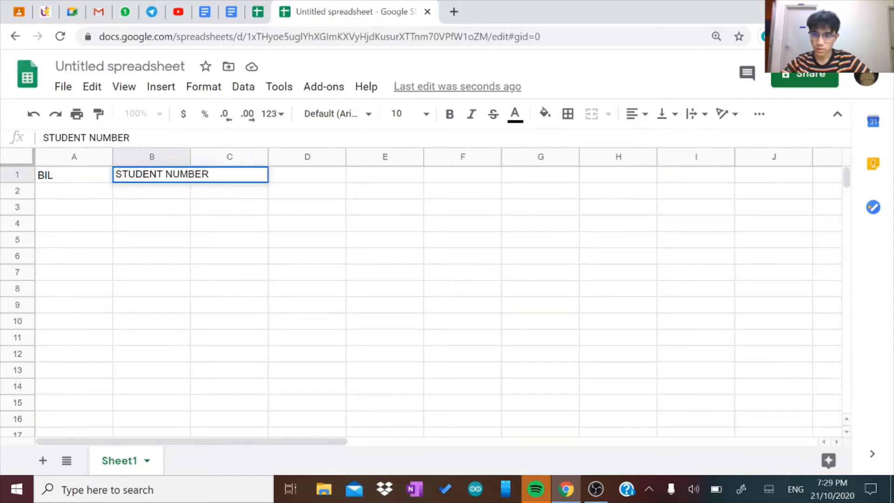
click(245, 175)
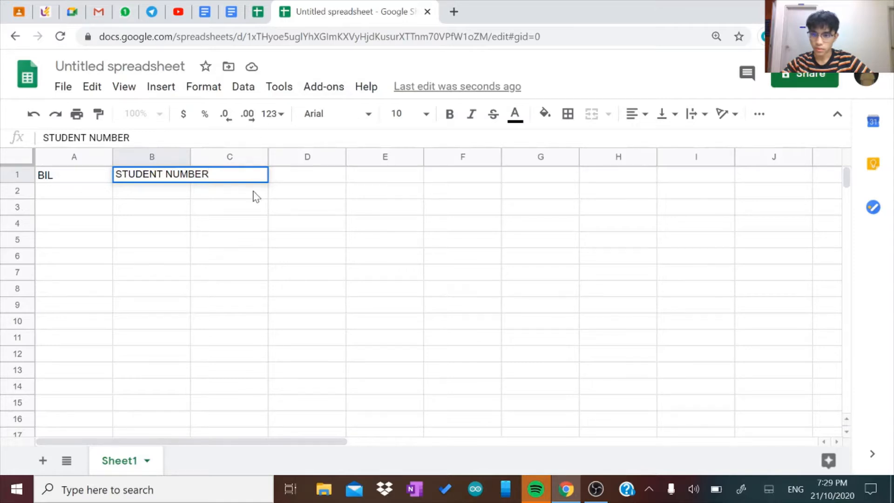
click(256, 195)
Step: Enter the heading STUDENT NAME in cell C1
click(254, 177)
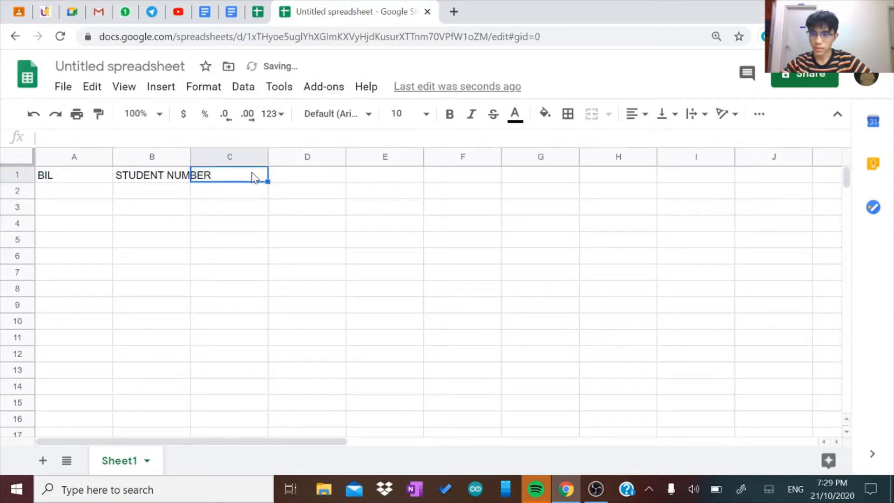
text(STU)
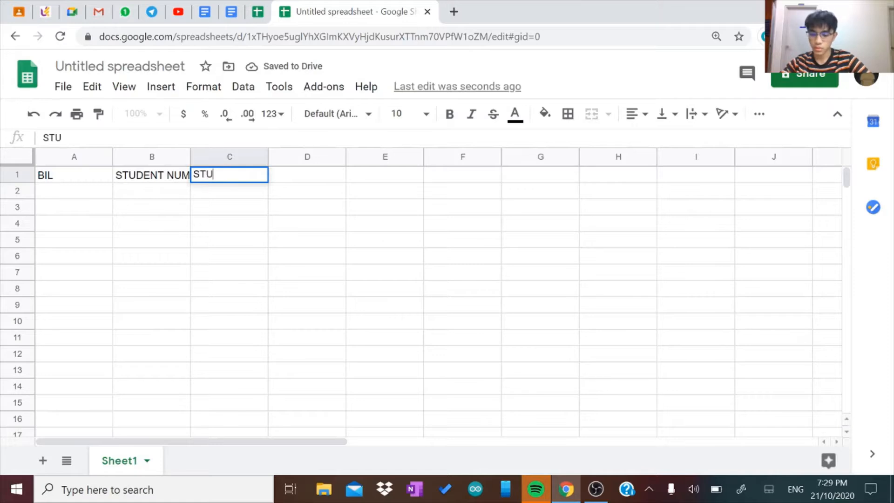
text(DENT)
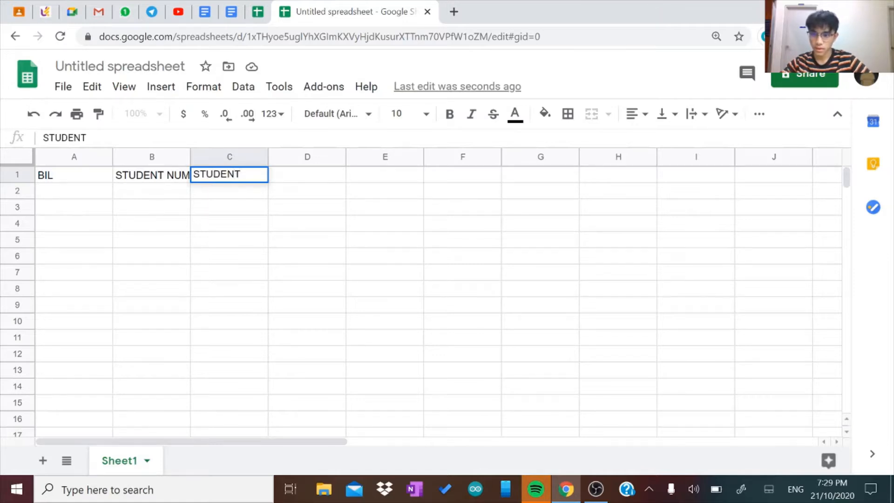
text( NAME)
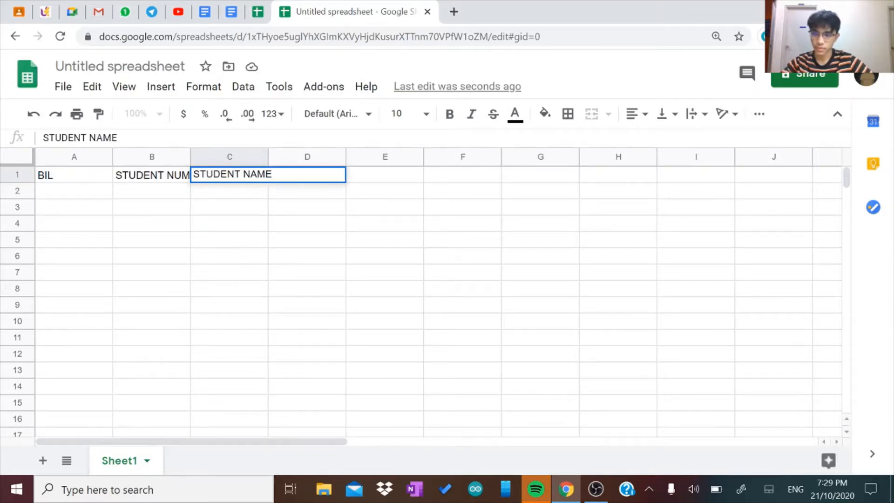
key(Tab)
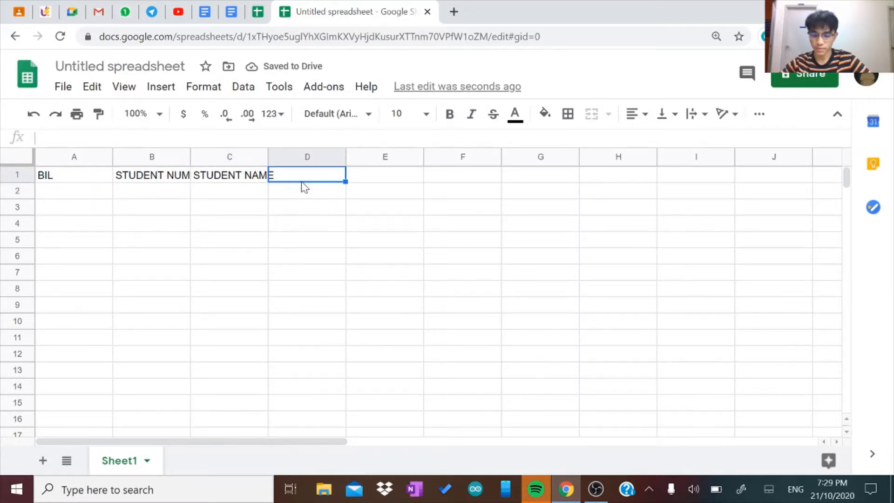
Step: Enter the headings PAPER 1, PAPER 2 and PAPER 3 in cells D1, E1 and F1
text(PAPER 1)
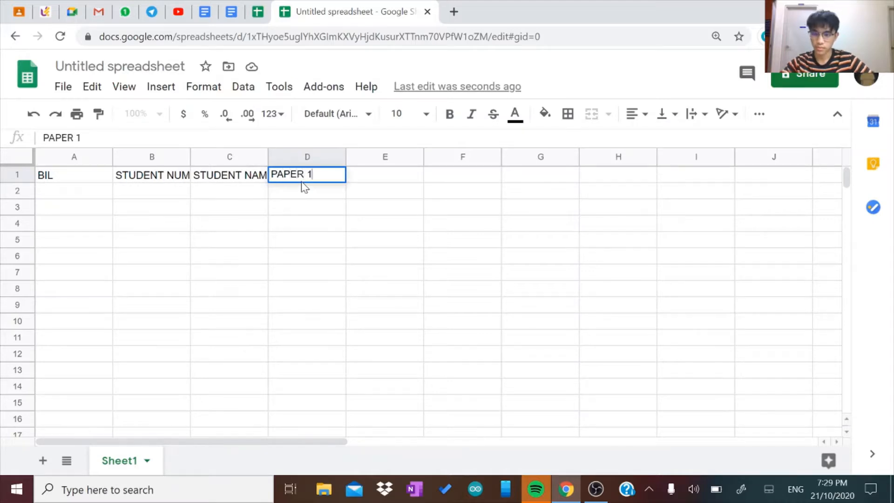
click(371, 179)
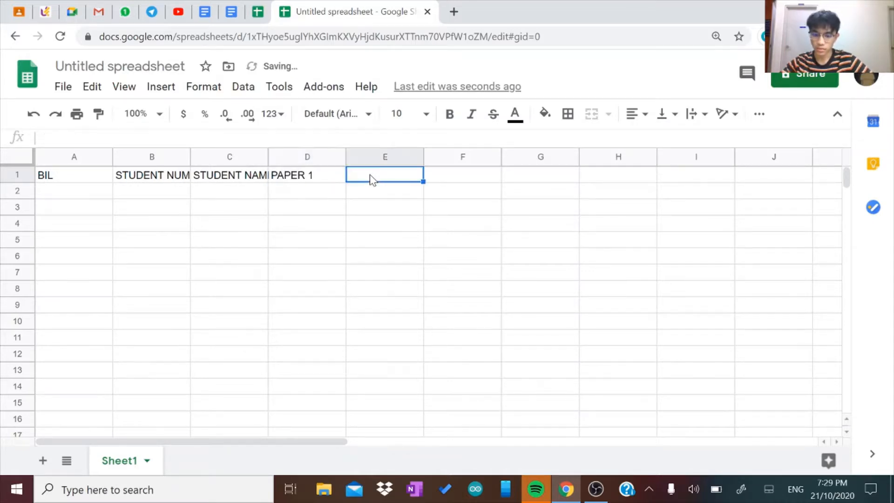
text(PAPER 2)
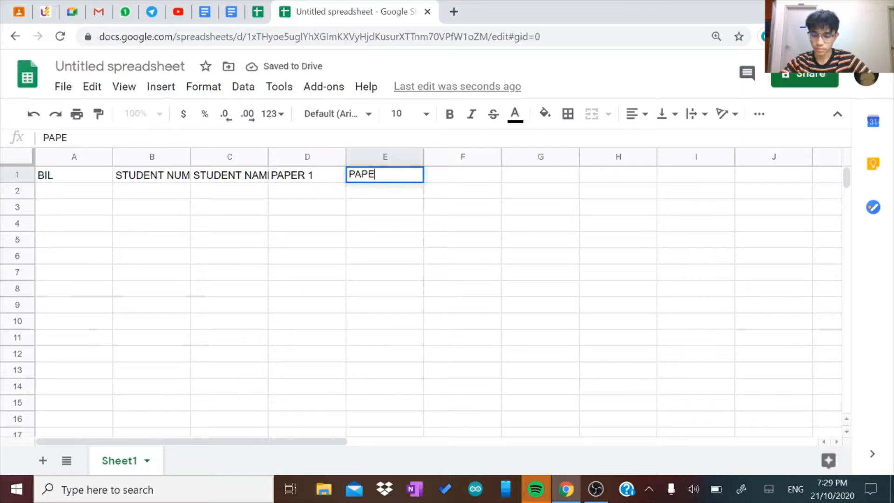
click(445, 180)
text(PAPER 3)
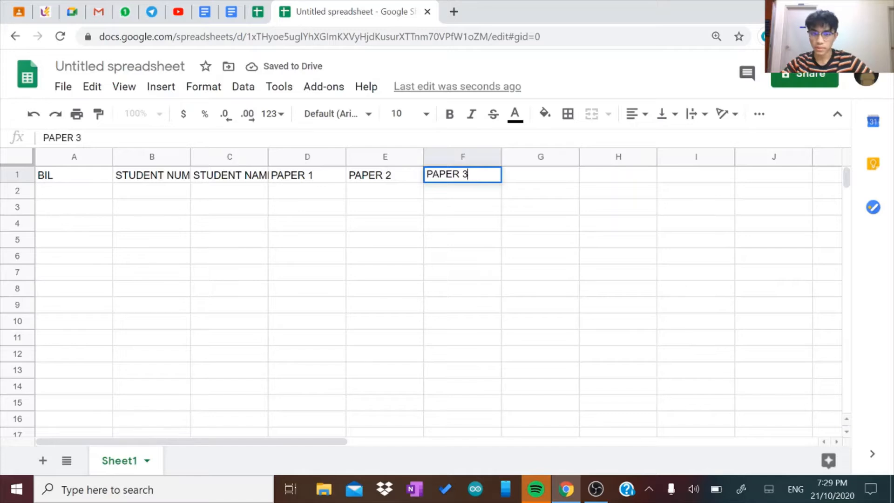
Step: Enter the headings TOTAL, & and GRADE in cells G1, H1 and I1
click(558, 176)
text(TOTAL)
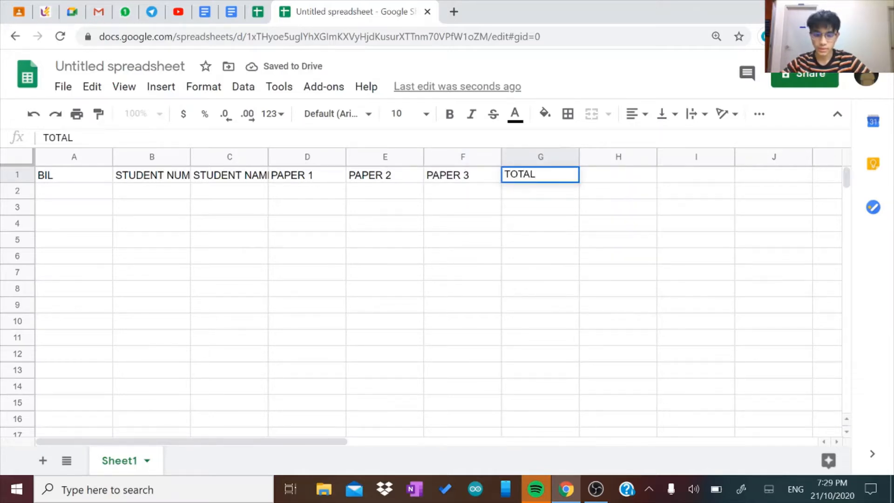
click(613, 184)
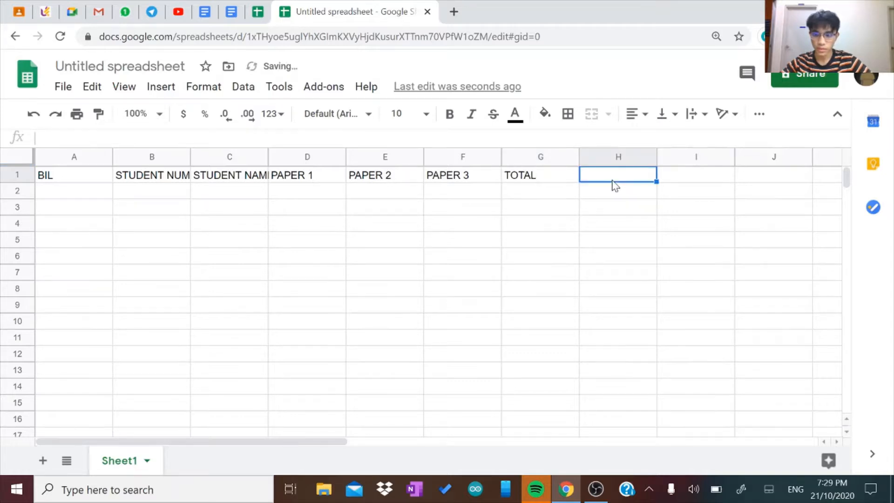
text(&)
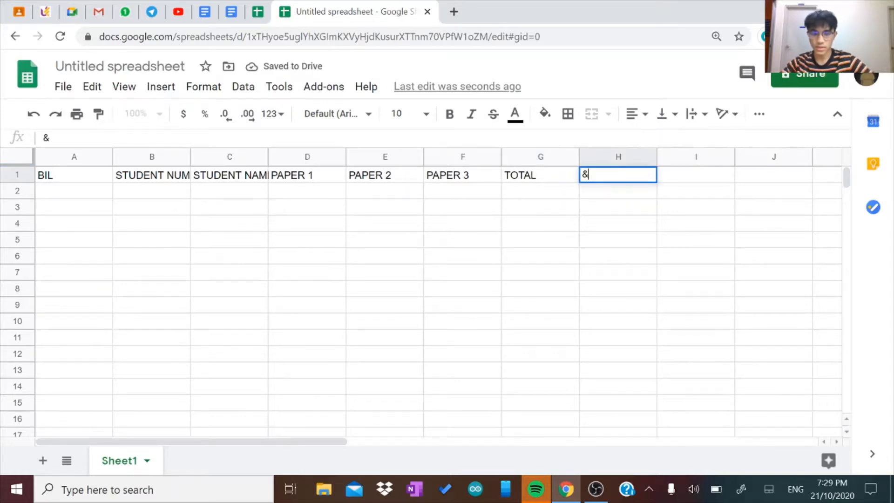
click(685, 179)
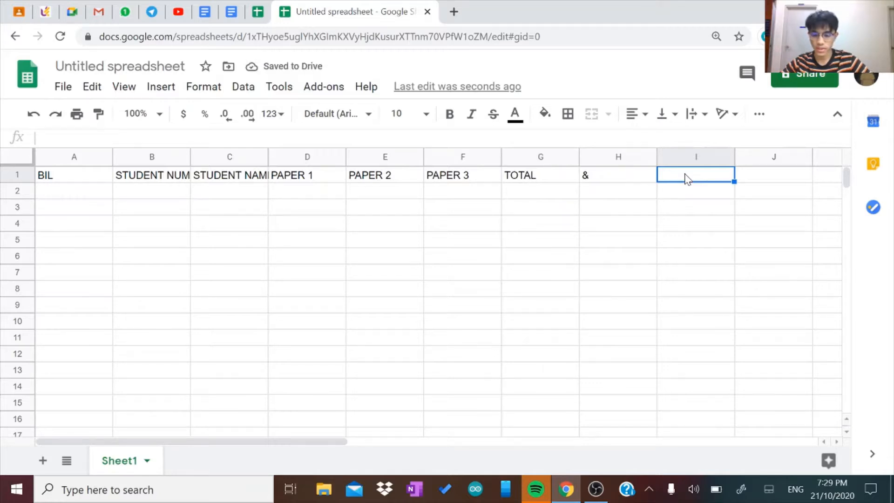
text(GRADE)
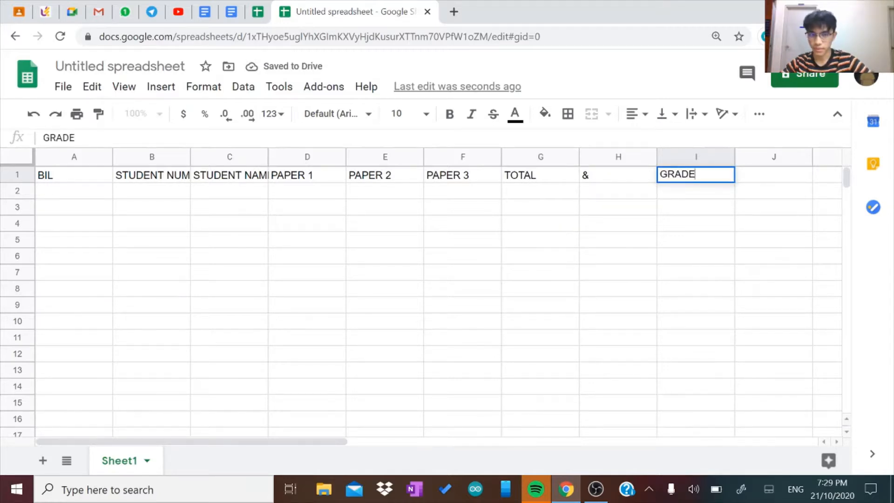
click(97, 190)
Step: Widen columns B and C until the STUDENT NUMBER and STUDENT NAME headings fit fully
click(169, 193)
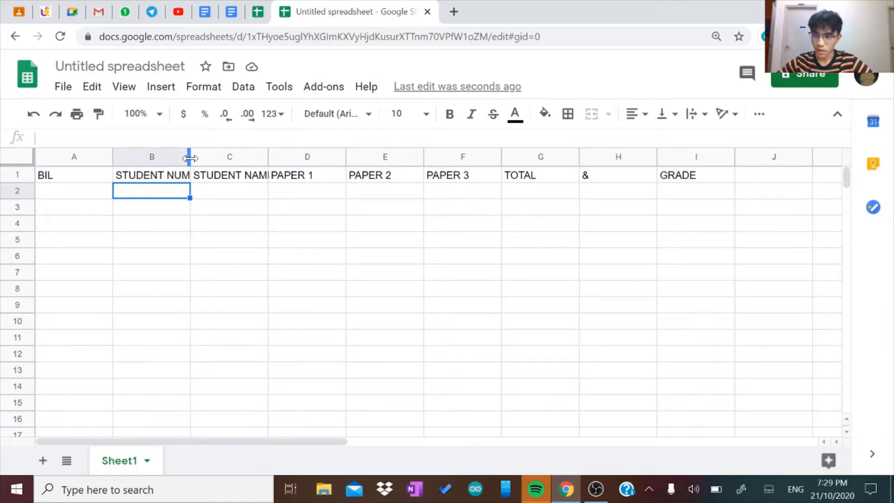
drag(189, 158, 224, 158)
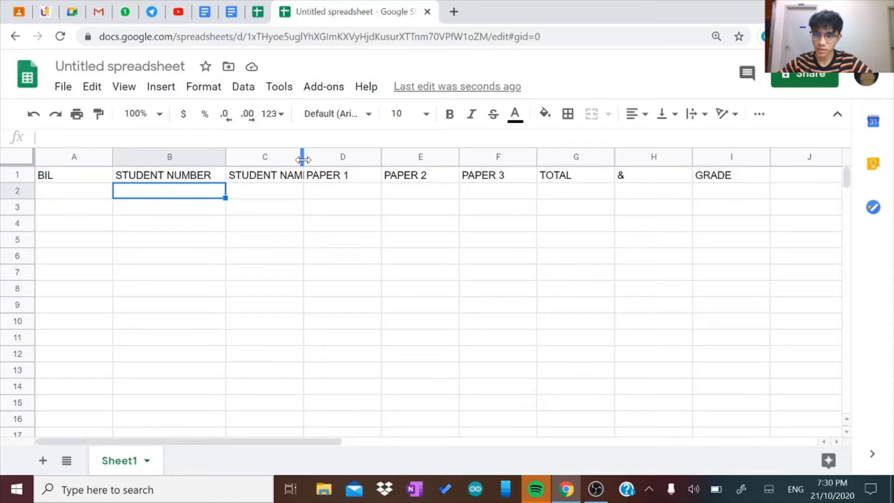
drag(303, 158, 338, 157)
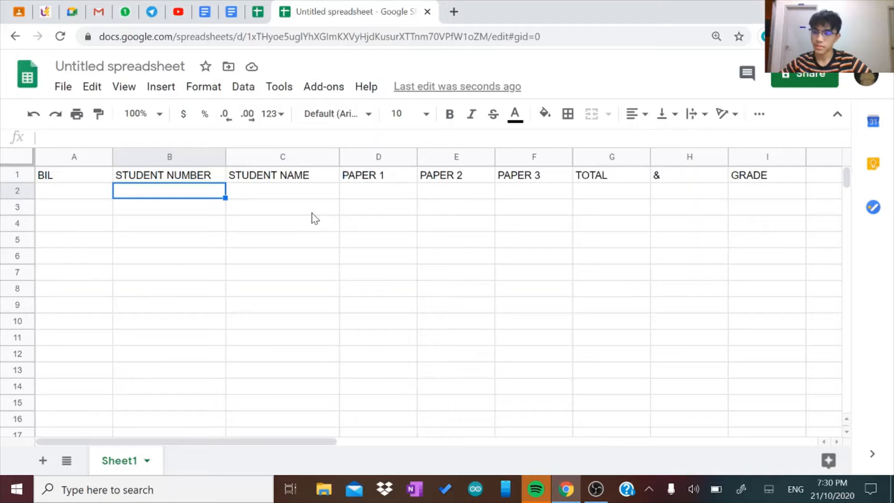
Step: Review the student numbers, names and paper marks in the SCENARIO document's physics marks table
click(233, 14)
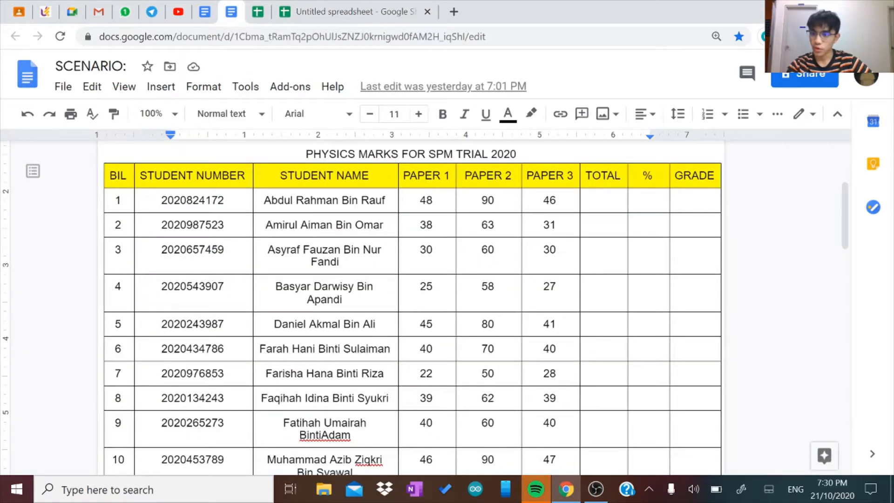
scroll(412, 307, down, 1)
scroll(412, 307, up, 1)
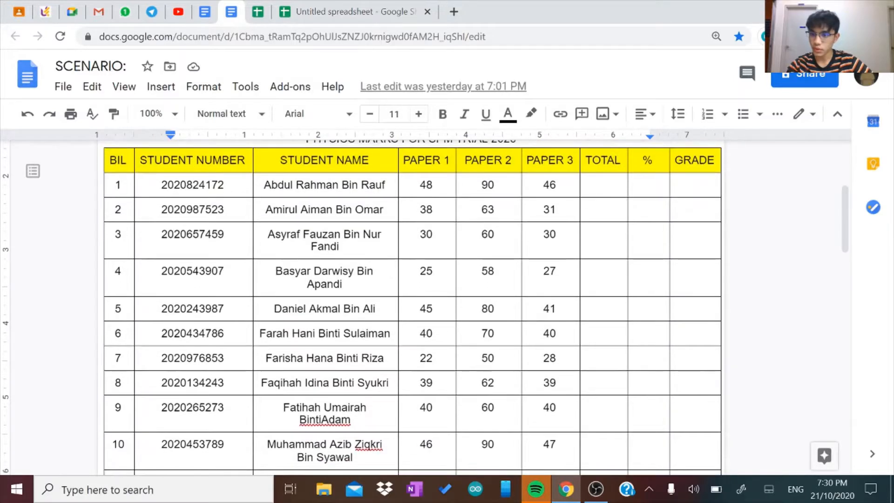
scroll(412, 307, down, 6)
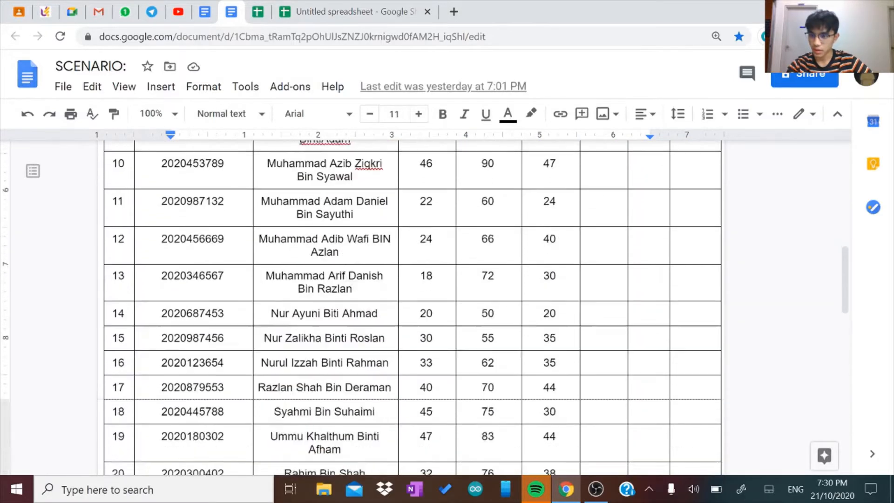
scroll(412, 307, down, 1)
scroll(412, 307, up, 5)
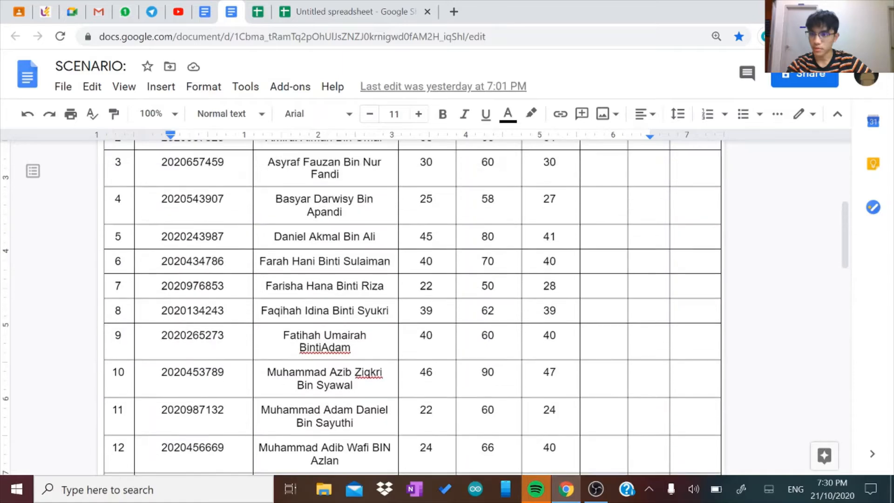
Step: Return to the untitled spreadsheet and total the first student's three paper marks in cell G2 with =SUM(D2+E2+F2)
click(283, 14)
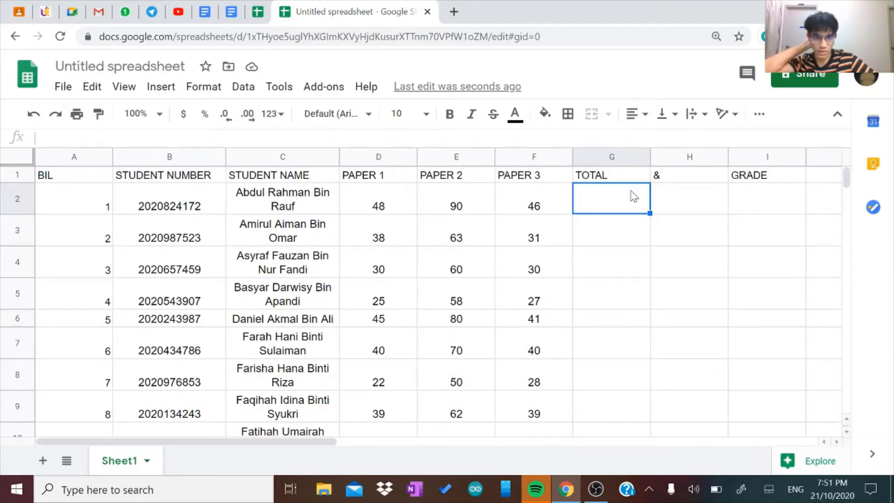
click(759, 116)
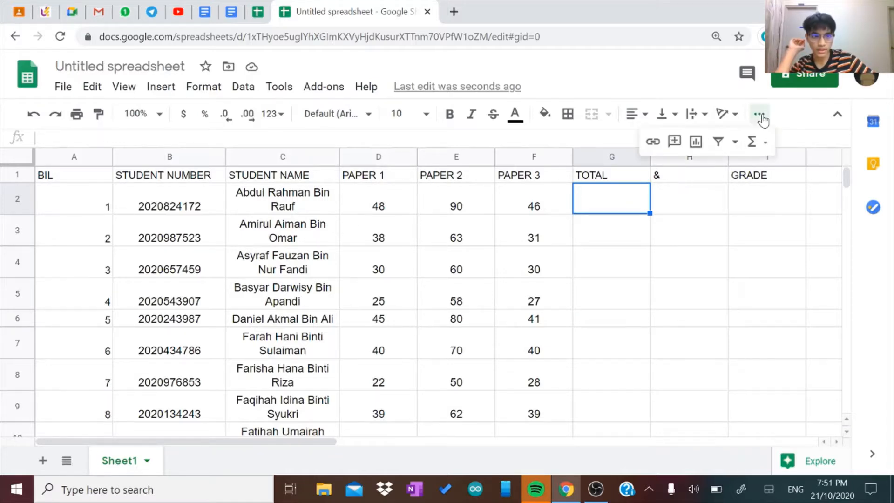
click(759, 146)
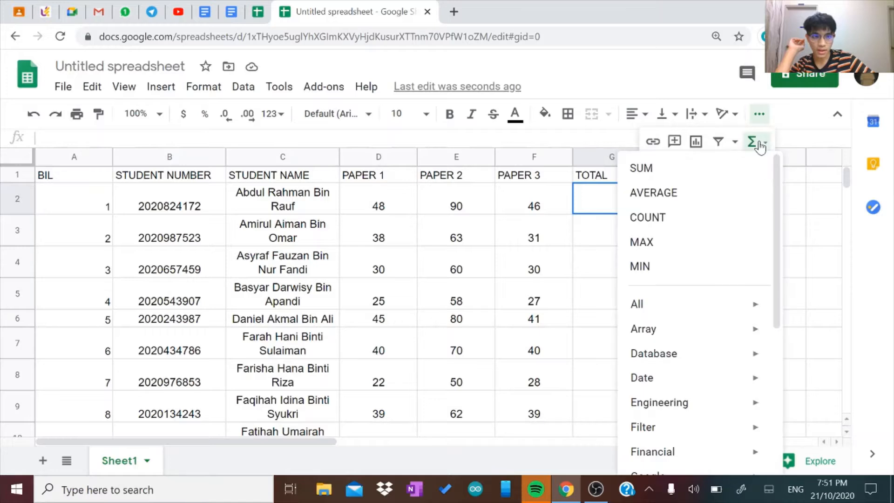
click(698, 173)
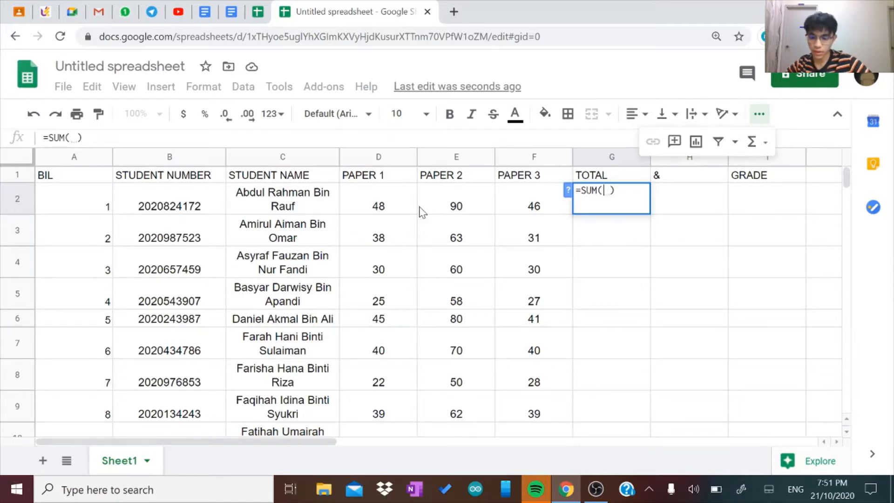
text(D2)
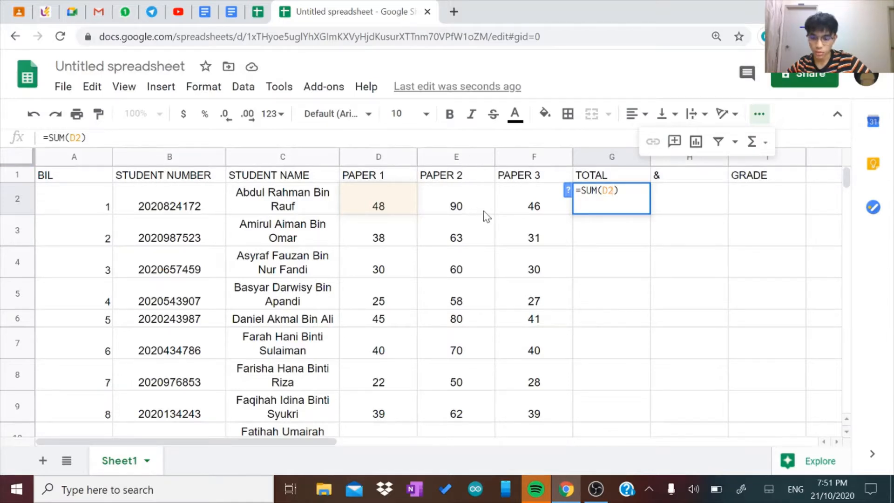
text(+)
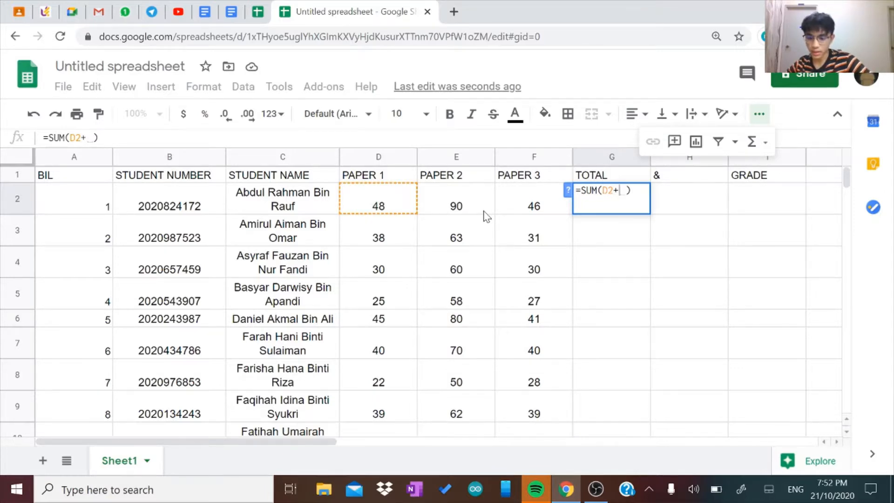
text(E2)
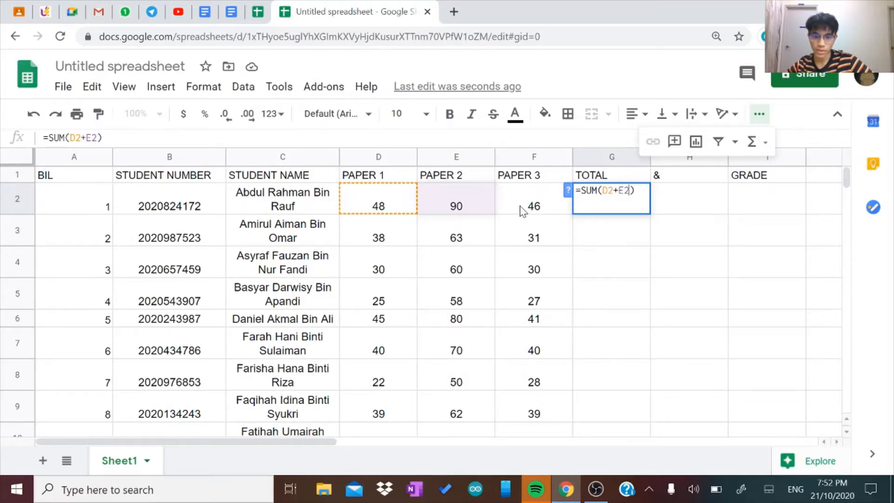
text(+)
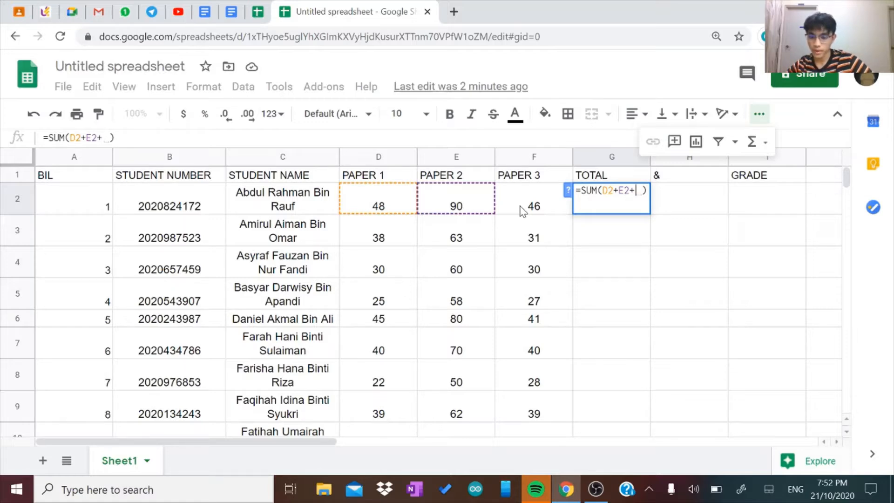
text(F)
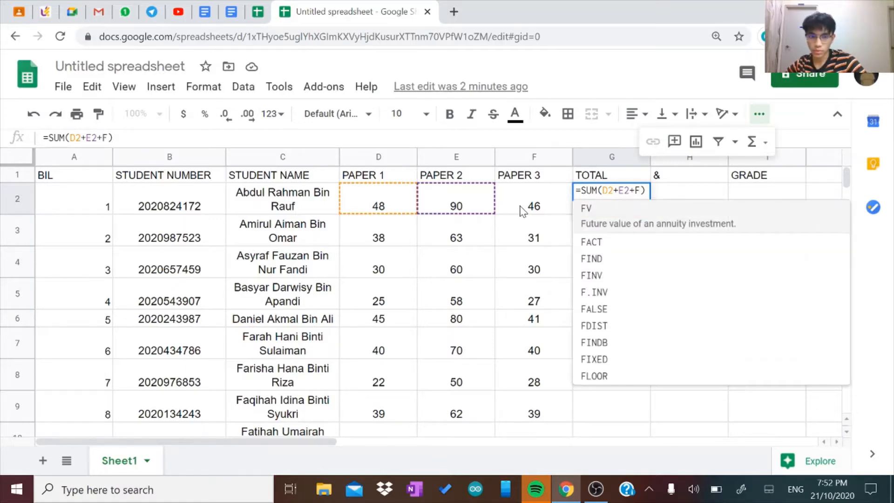
text(2)
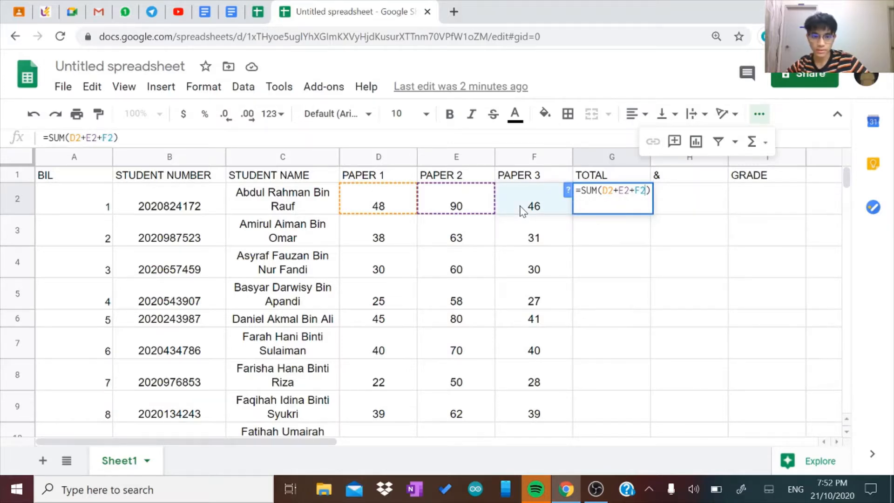
key(Return)
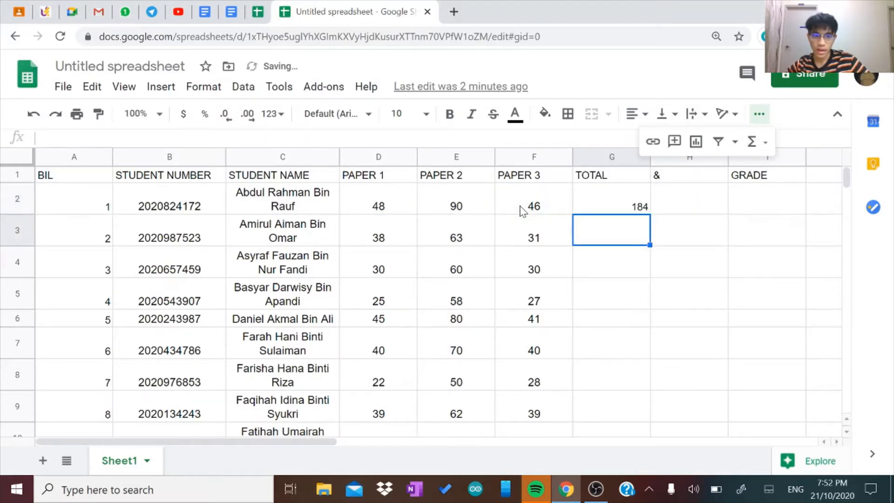
click(618, 211)
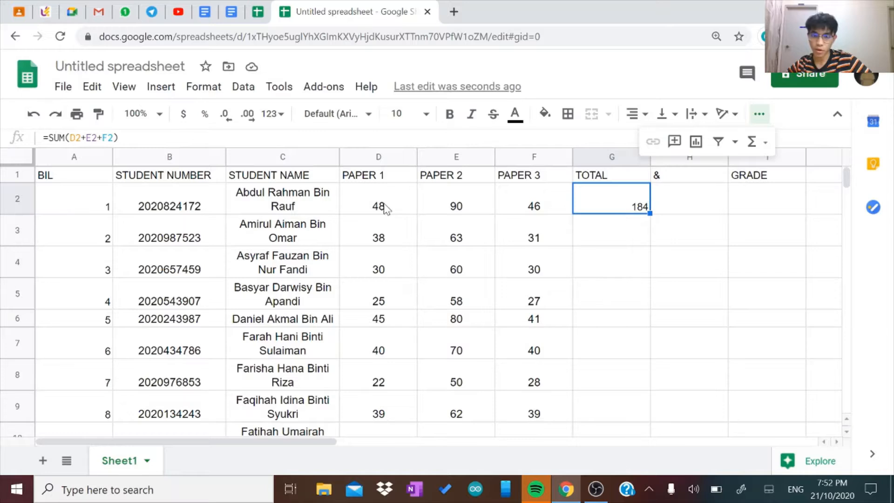
Step: Total the second student's three paper marks in cell G3 with the formula =SUM(D3+E3+F3)
click(629, 230)
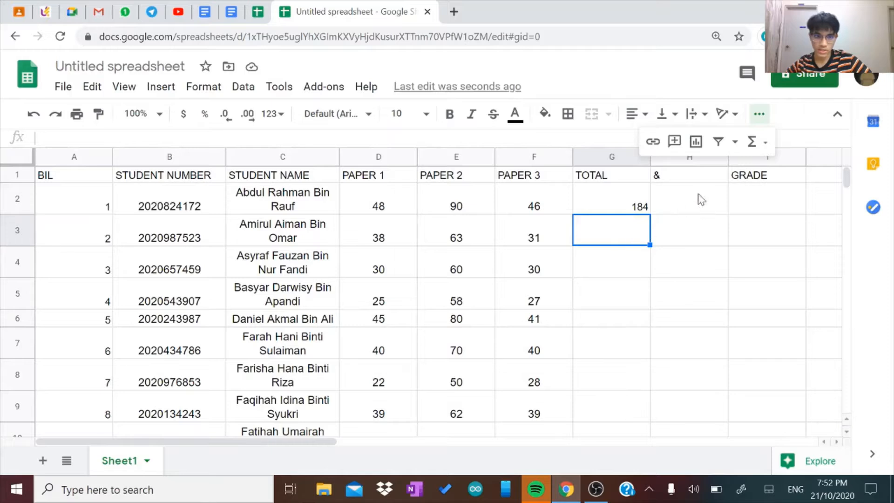
click(756, 140)
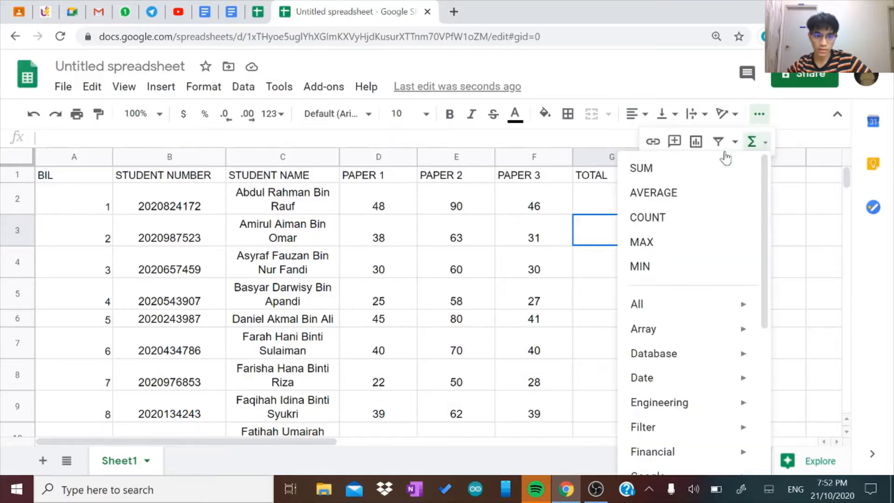
click(674, 180)
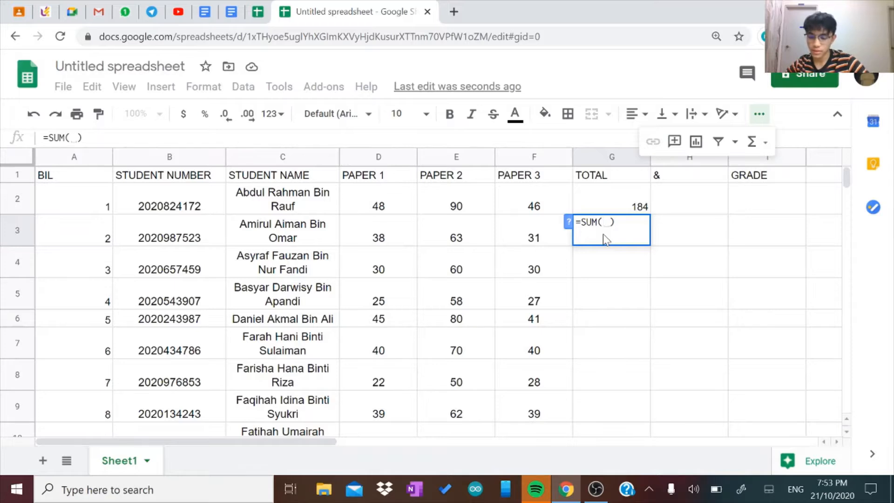
text(D3)
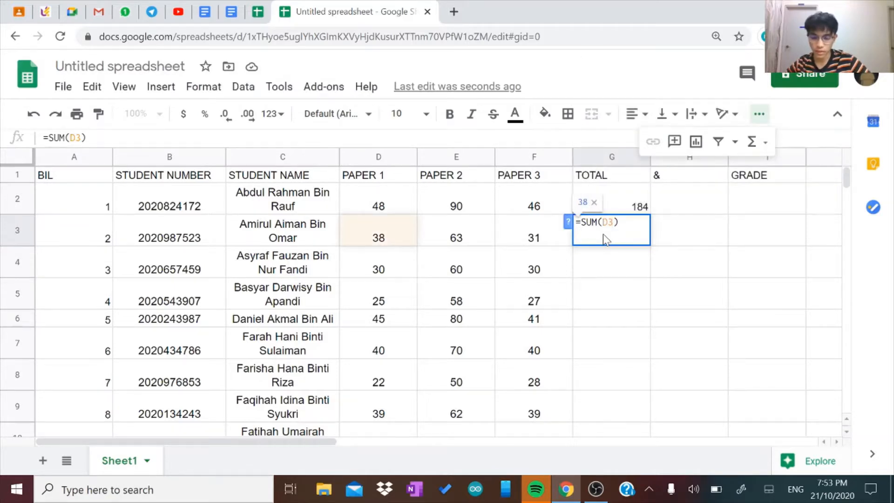
text(+)
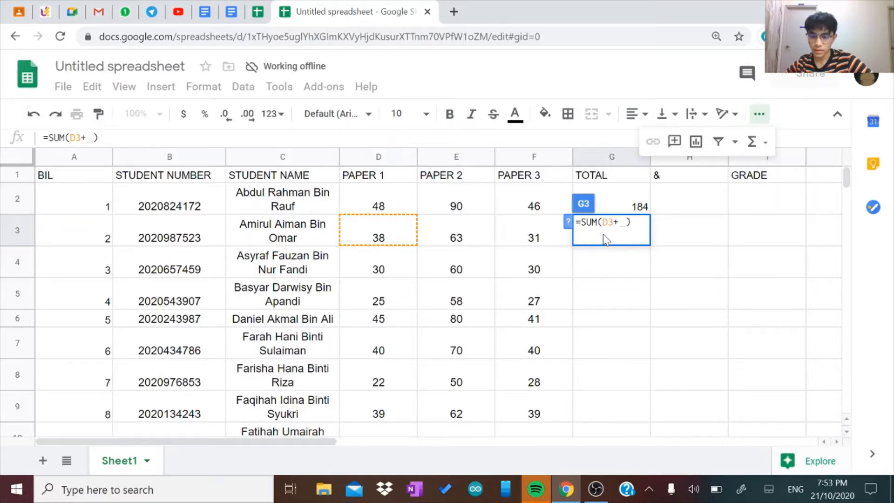
text(E3)
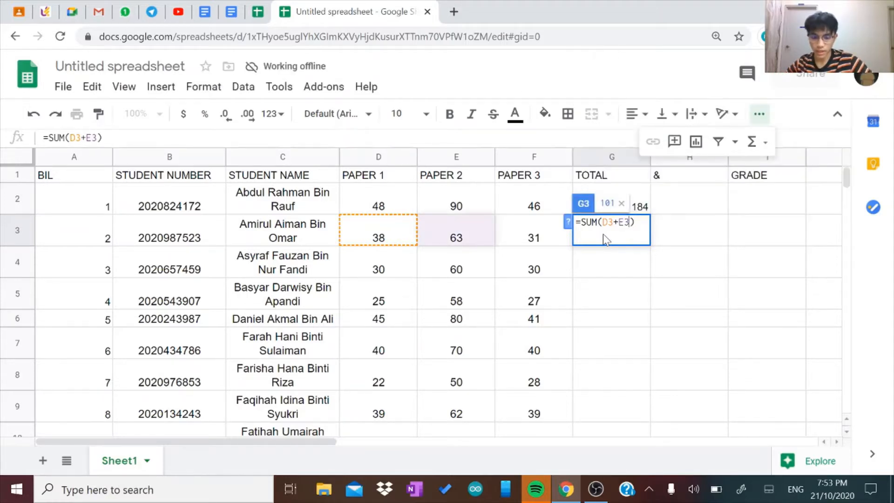
text(+)
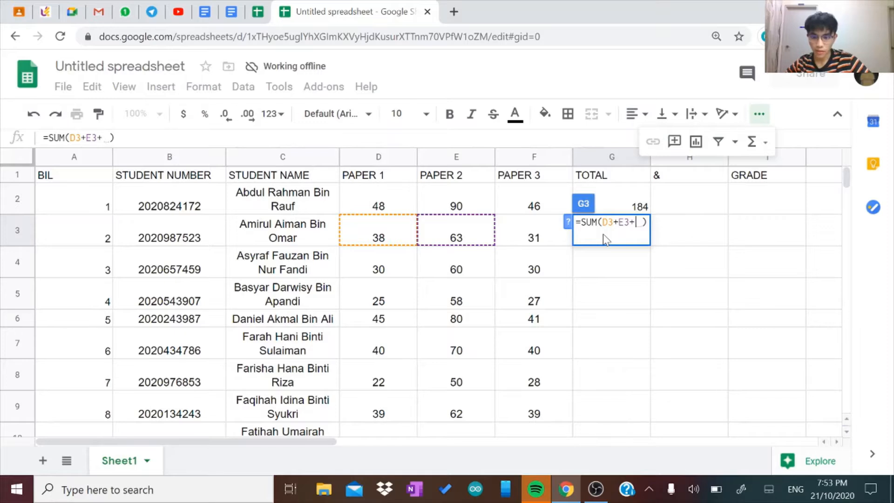
text(F3)
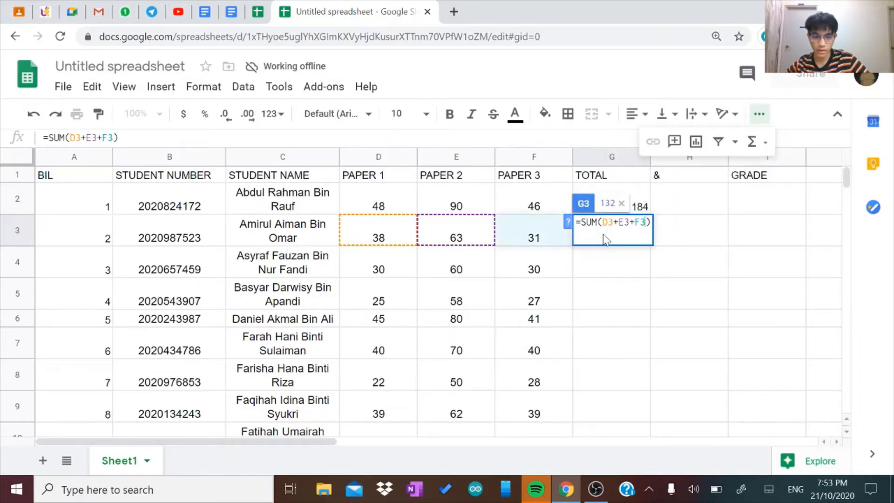
key(Return)
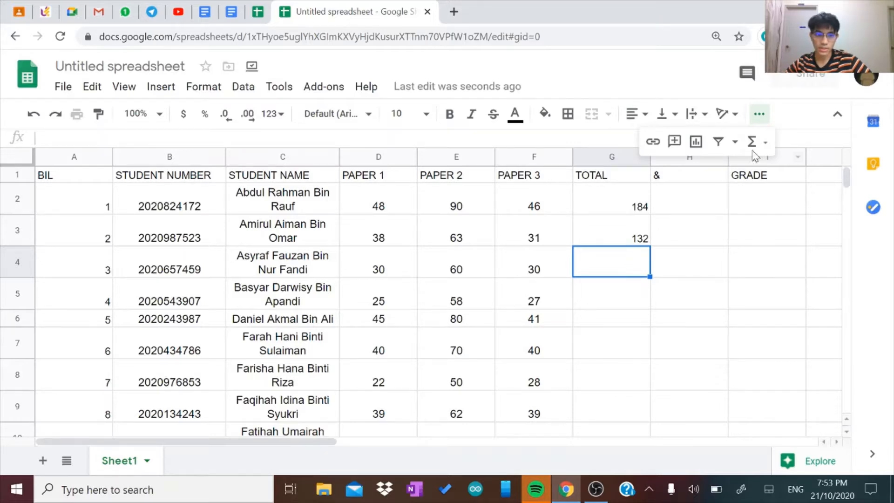
Step: Total the third student's three paper marks in cell G4 with the formula =SUM(D4+E4+F4)
click(764, 143)
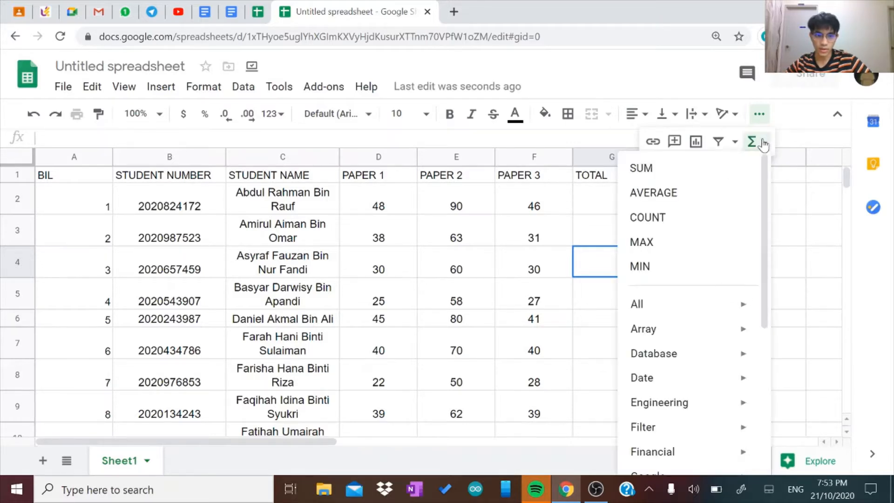
click(690, 177)
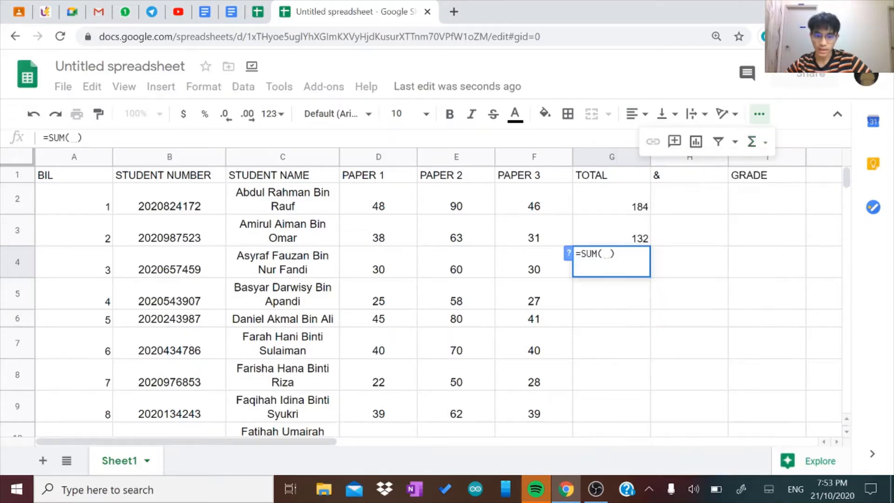
click(390, 267)
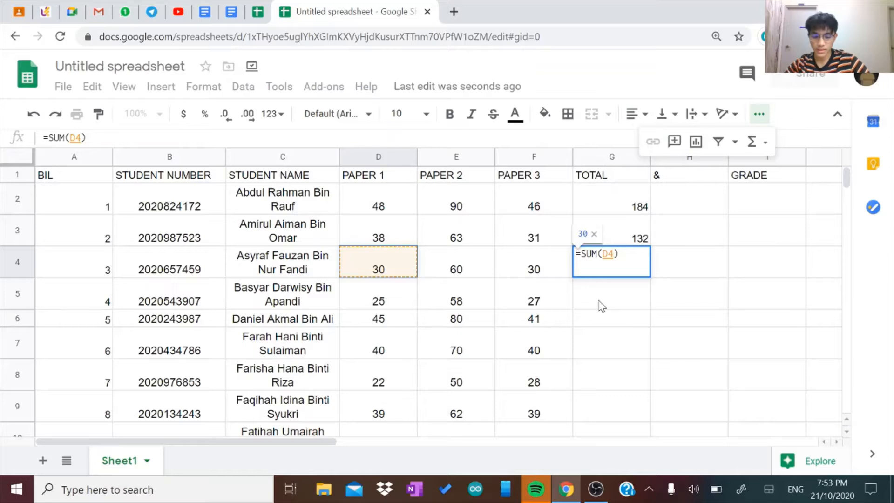
text(+)
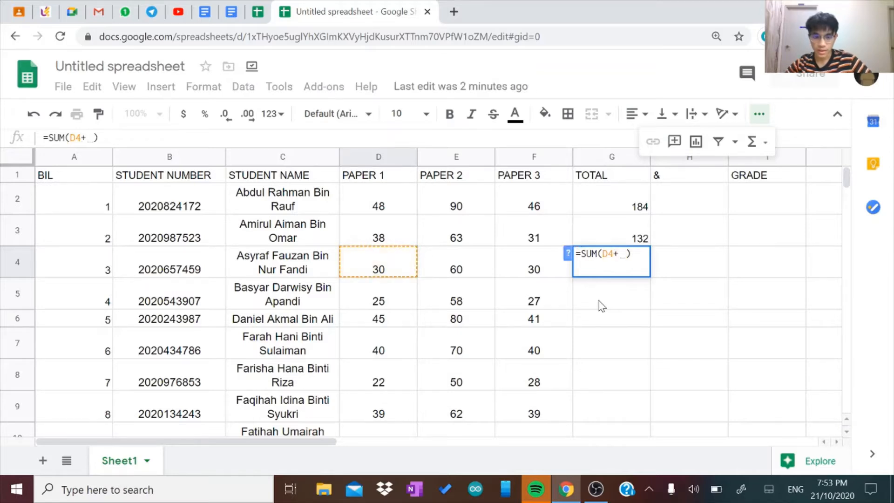
click(472, 275)
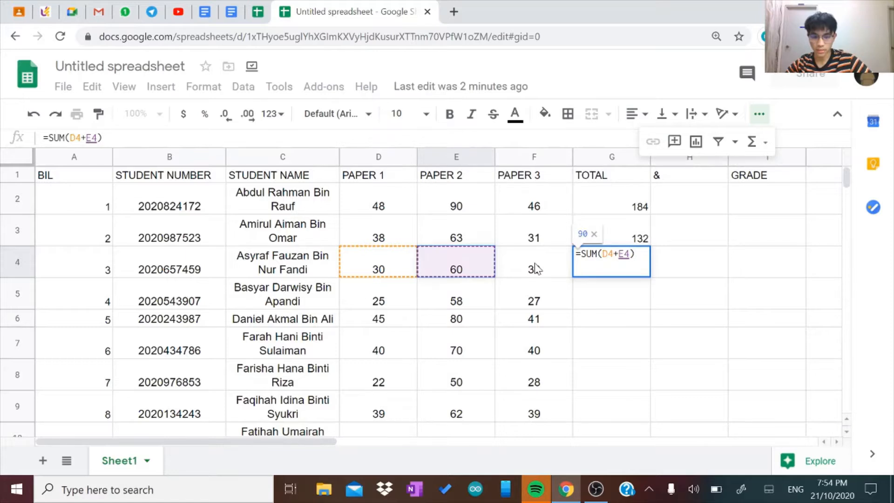
text(+)
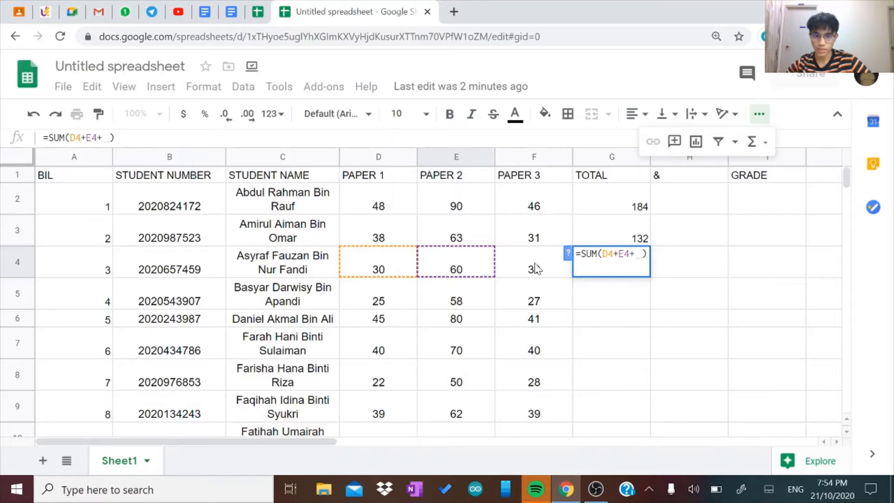
click(534, 269)
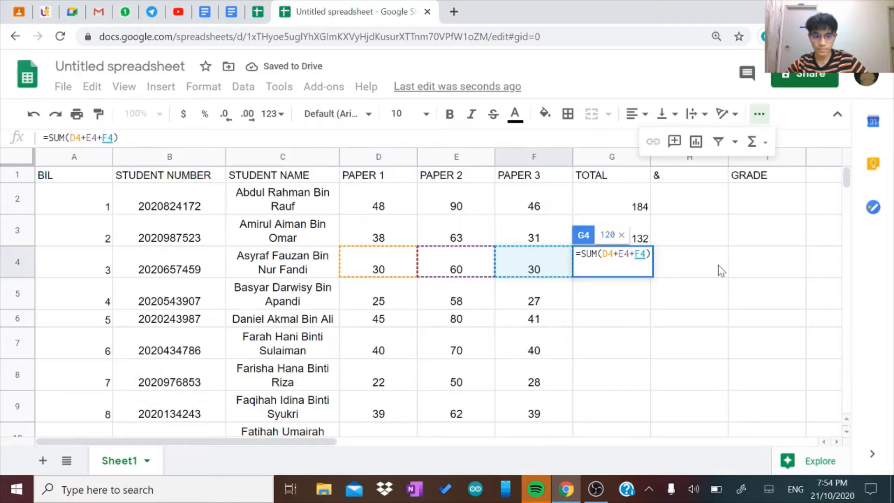
key(Return)
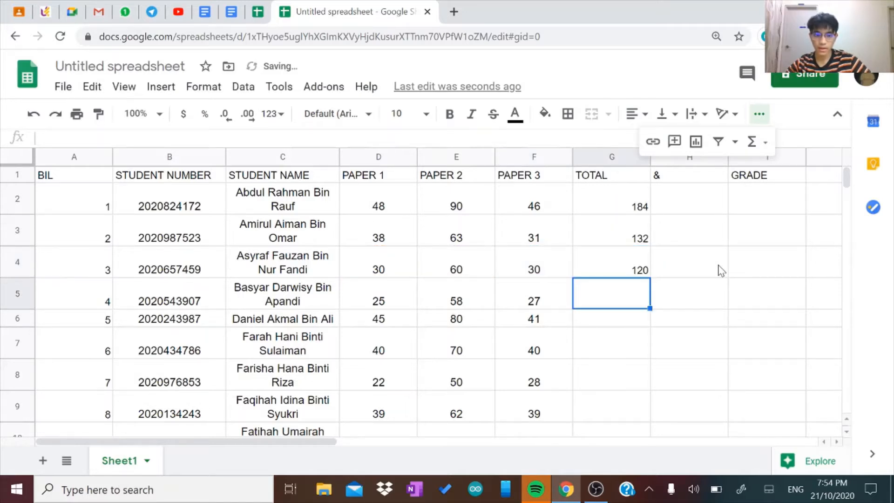
Step: Total the fourth student's three paper marks in cell G5 with the formula =SUM(D5+E5+F5)
click(626, 276)
click(629, 296)
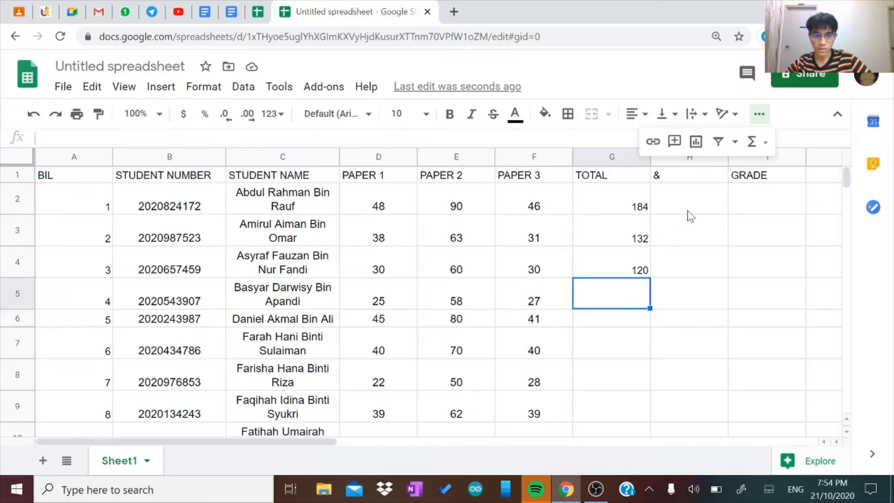
click(752, 141)
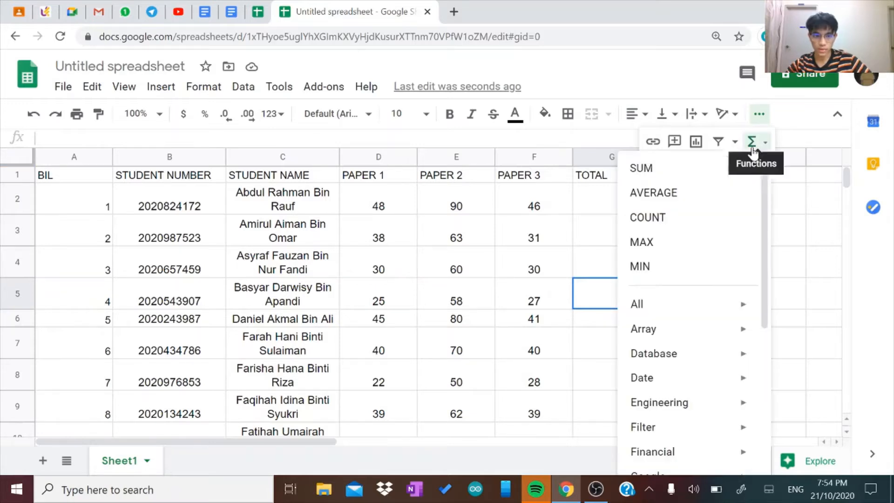
click(683, 174)
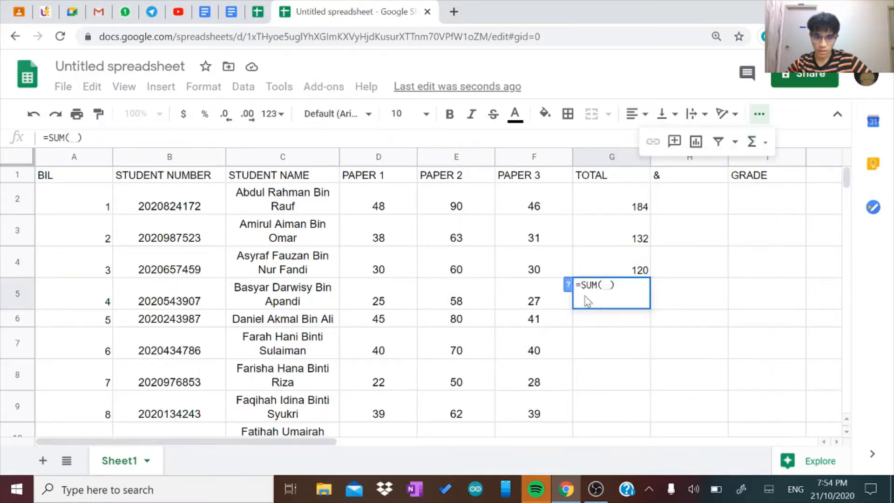
click(387, 296)
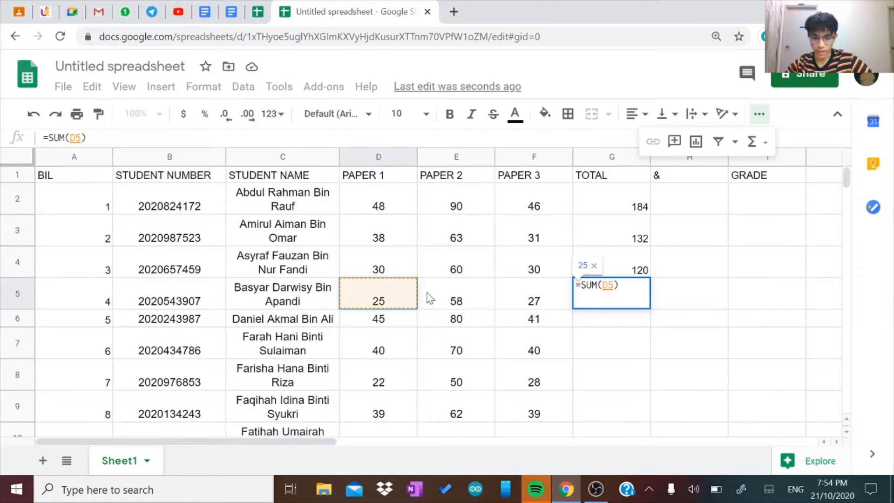
text(+)
click(461, 306)
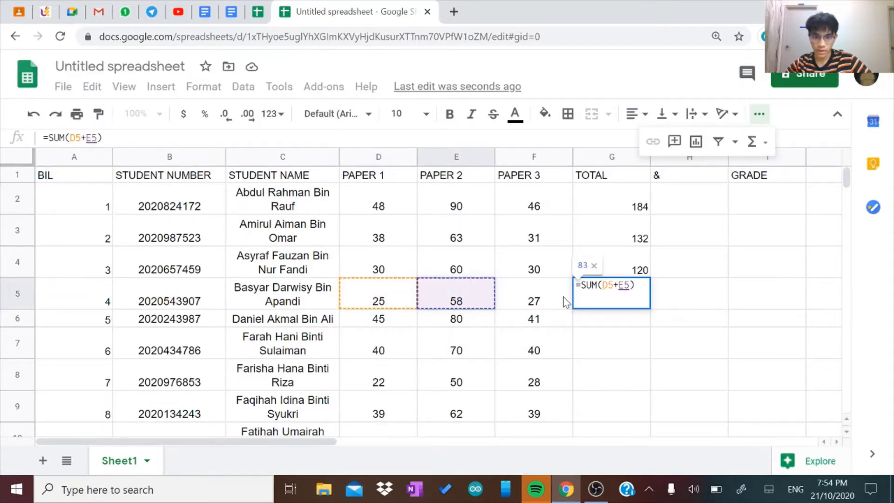
text(+)
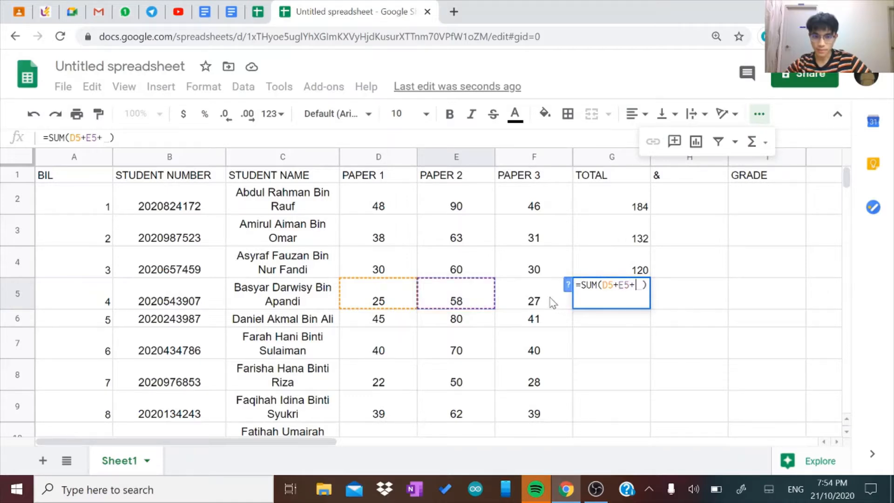
click(551, 302)
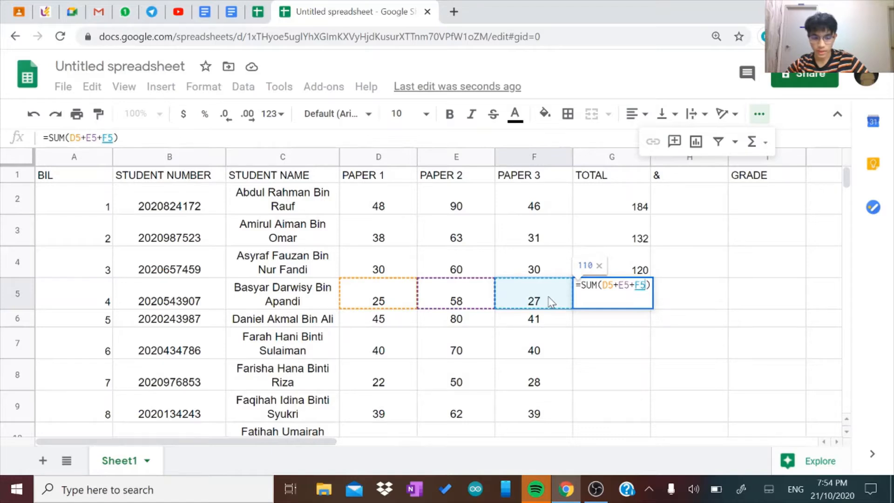
key(Return)
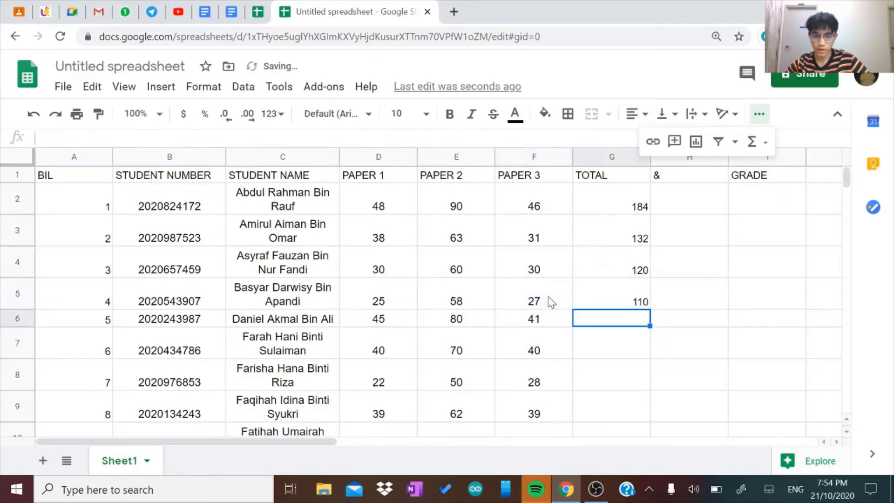
Step: Remove both plus signs from the formula in G5, entering it as =SUM(D5E5F5), and inspect the cell's error note
click(640, 287)
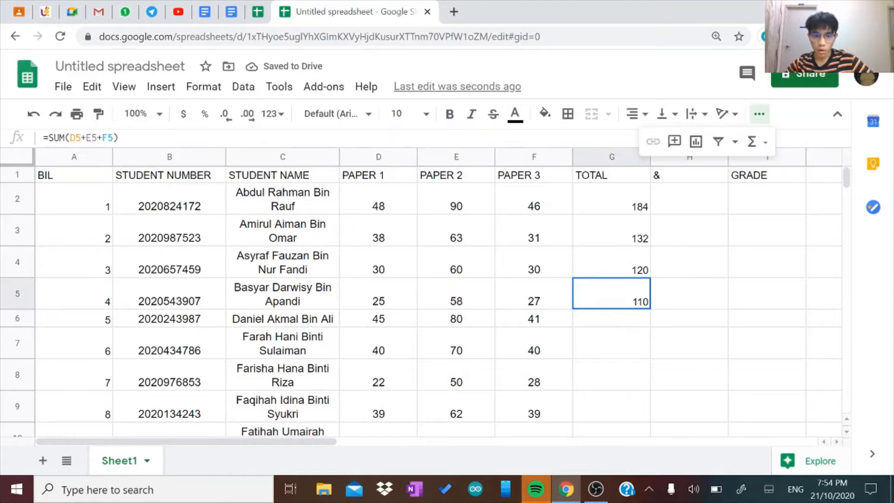
key(Return)
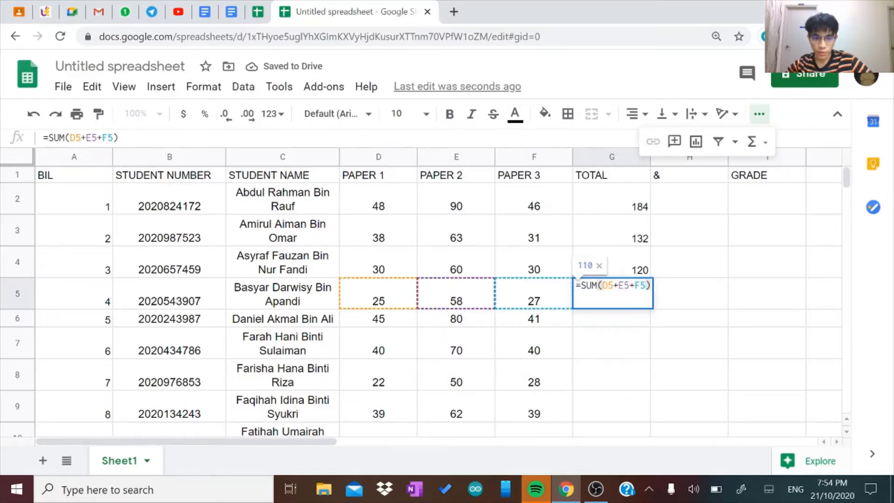
click(634, 285)
key(BackSpace)
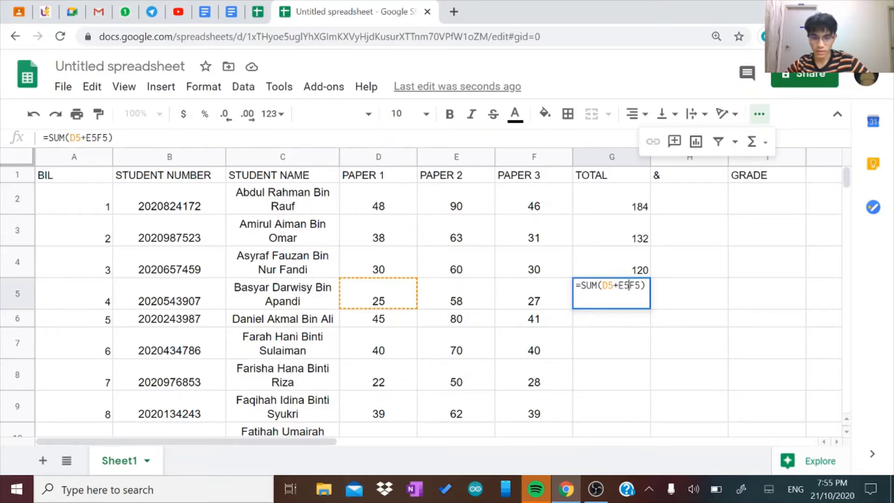
click(618, 285)
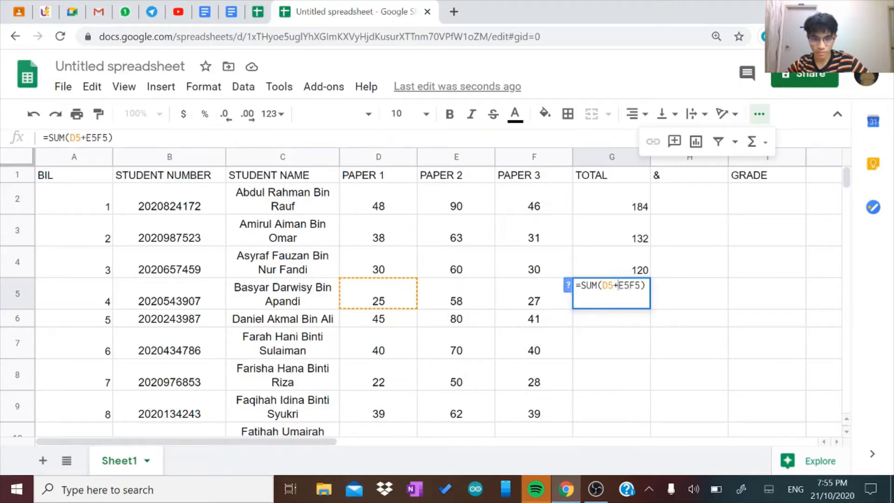
key(BackSpace)
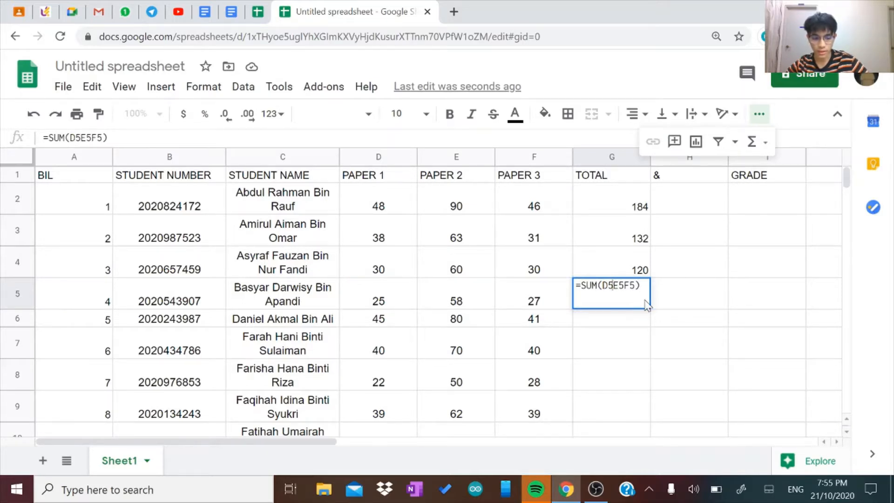
key(Return)
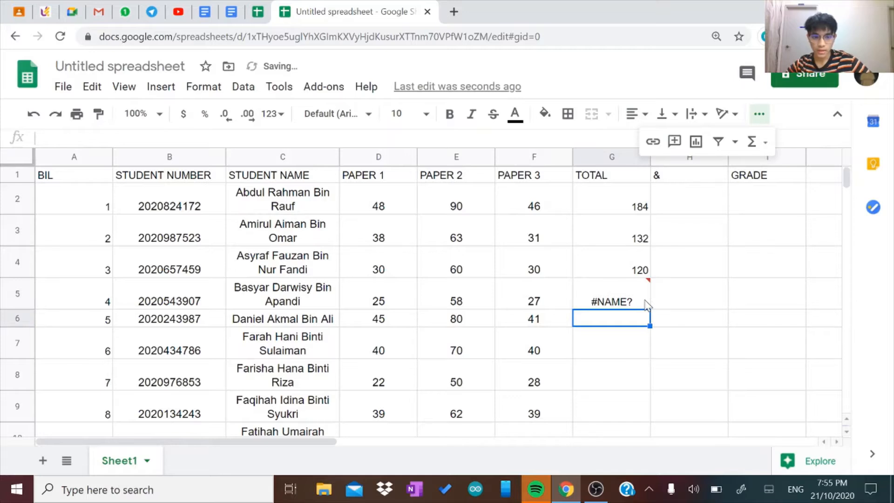
mouse_move(597, 307)
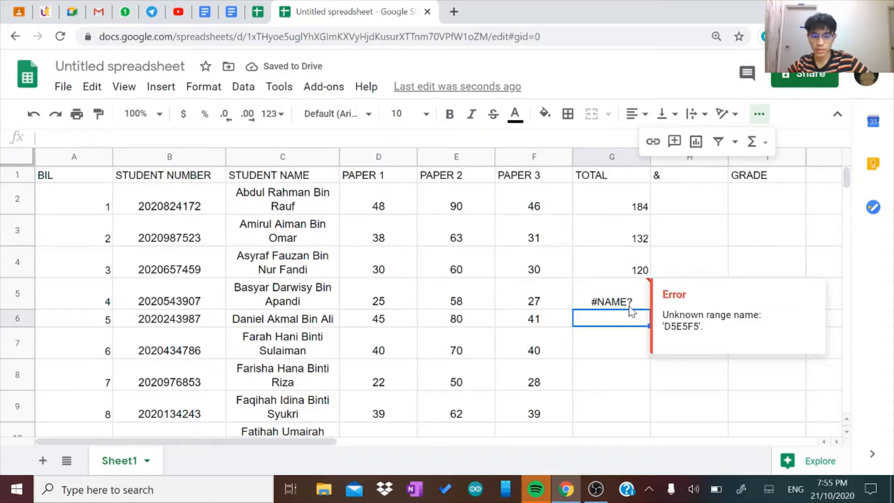
Step: Clear cell G5 and rebuild the fourth student's total there as =SUM(D5+E5+F5)
click(630, 303)
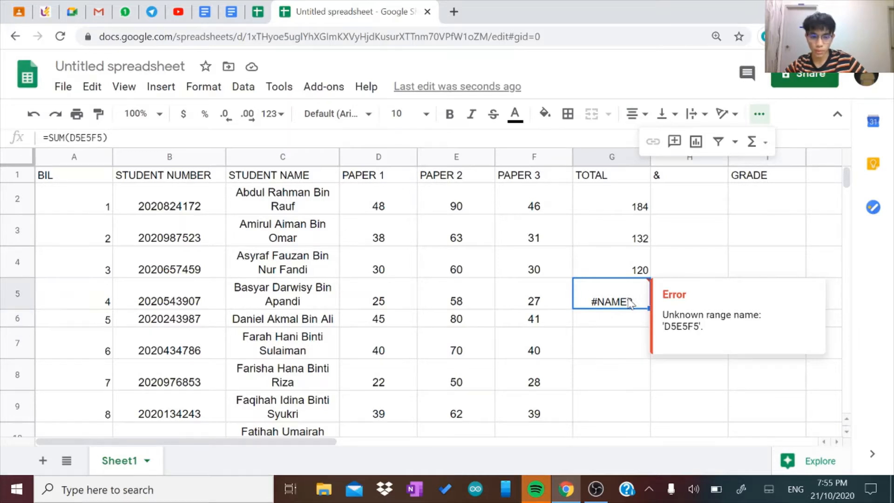
key(Delete)
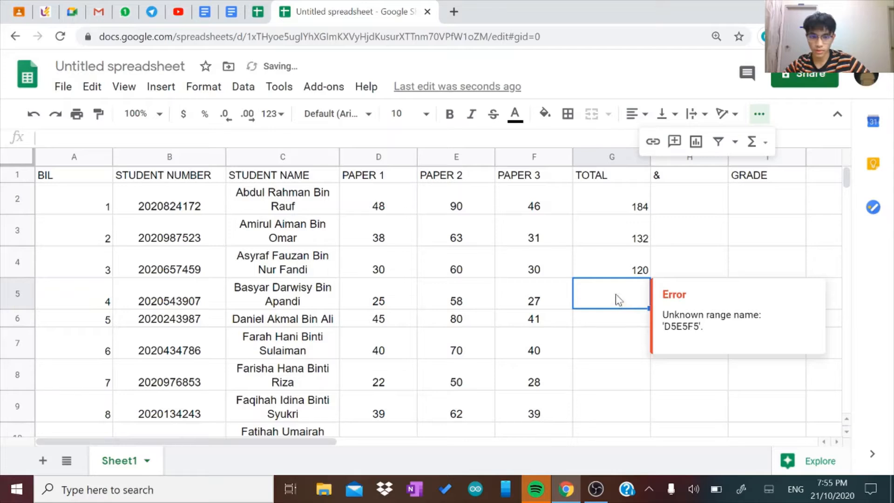
click(752, 142)
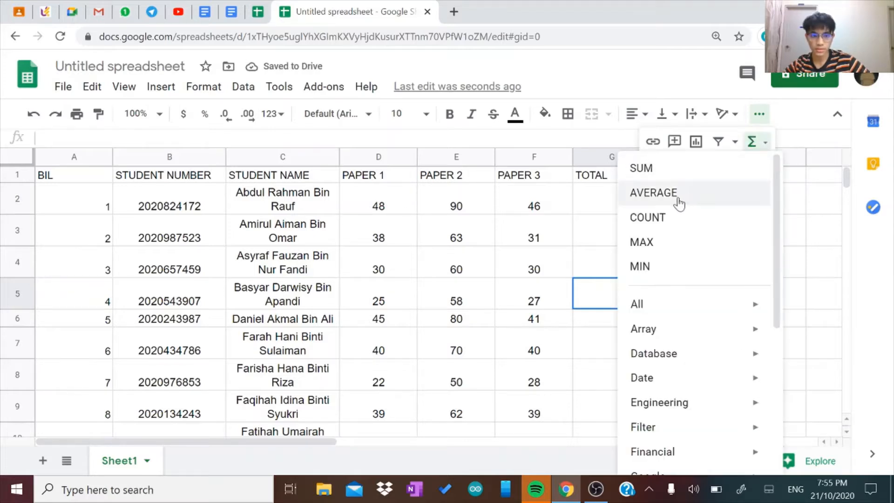
click(668, 176)
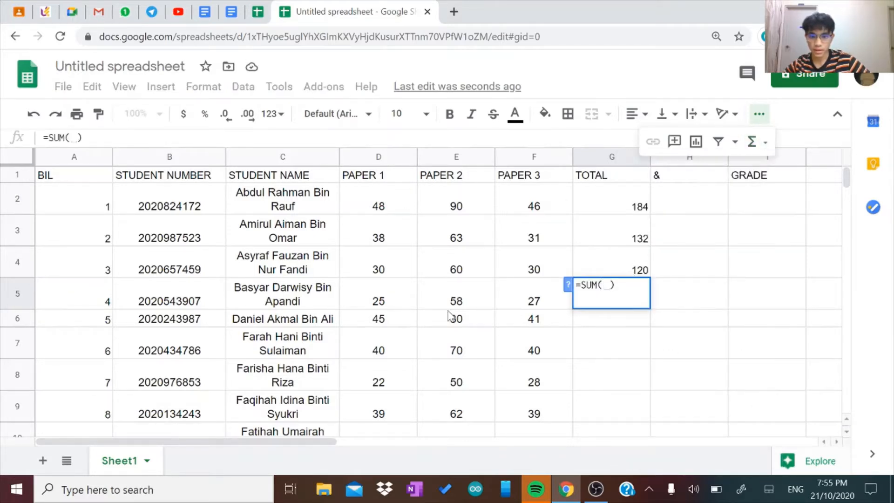
click(389, 298)
text(+)
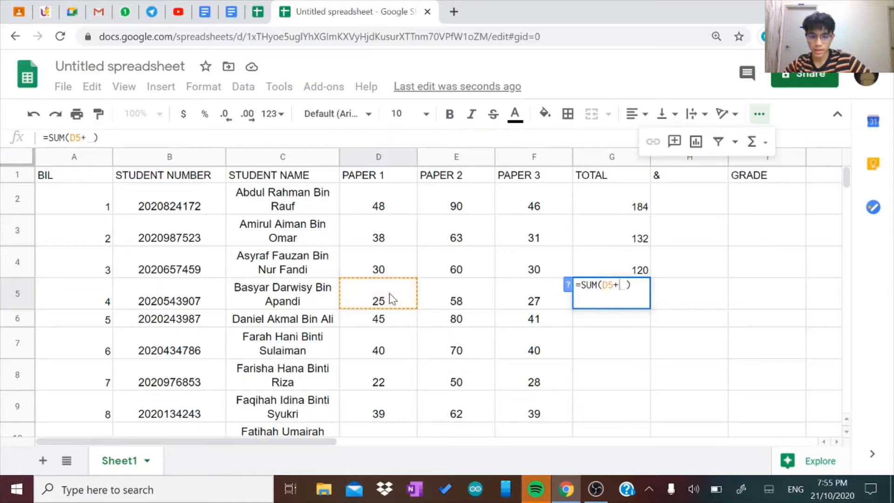
click(459, 286)
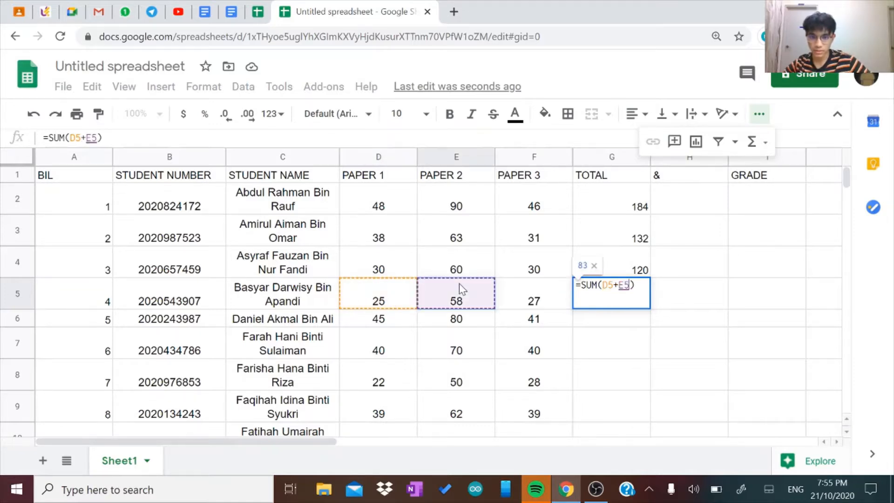
text(+)
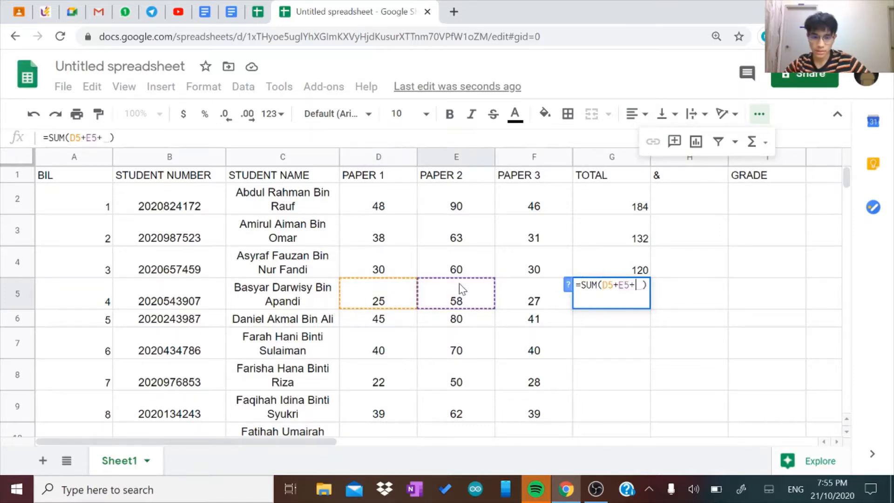
click(523, 299)
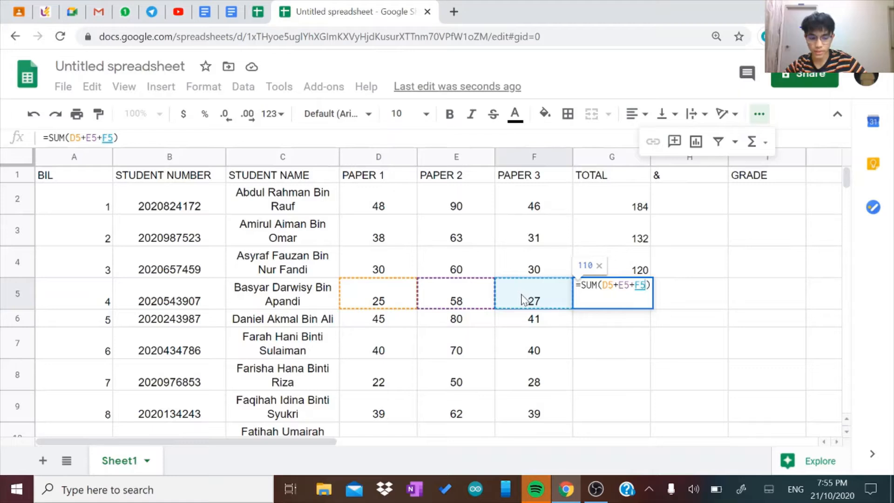
key(Return)
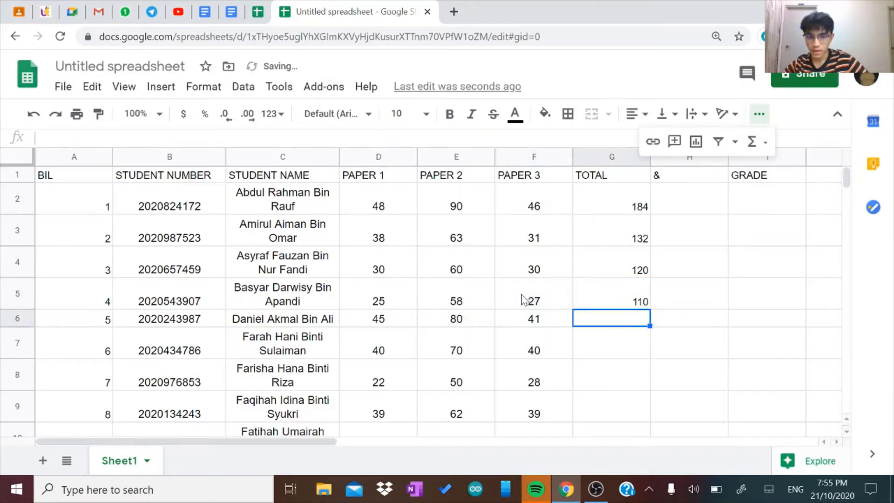
Step: Check the cell references in G5's formula and look over the remaining students' rows
double_click(639, 303)
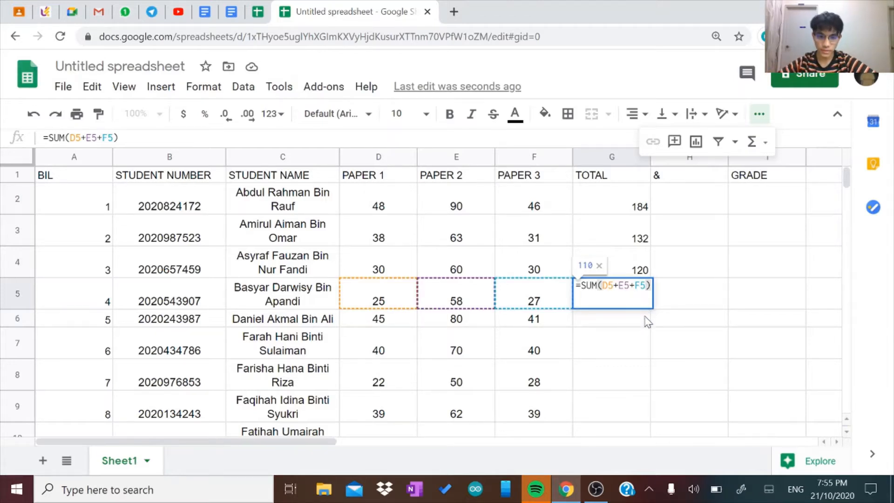
key(Return)
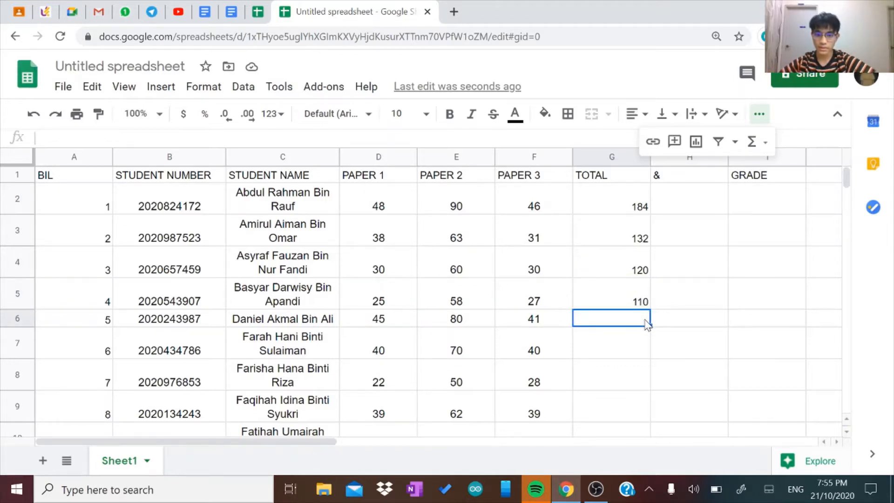
scroll(645, 325, down, 1)
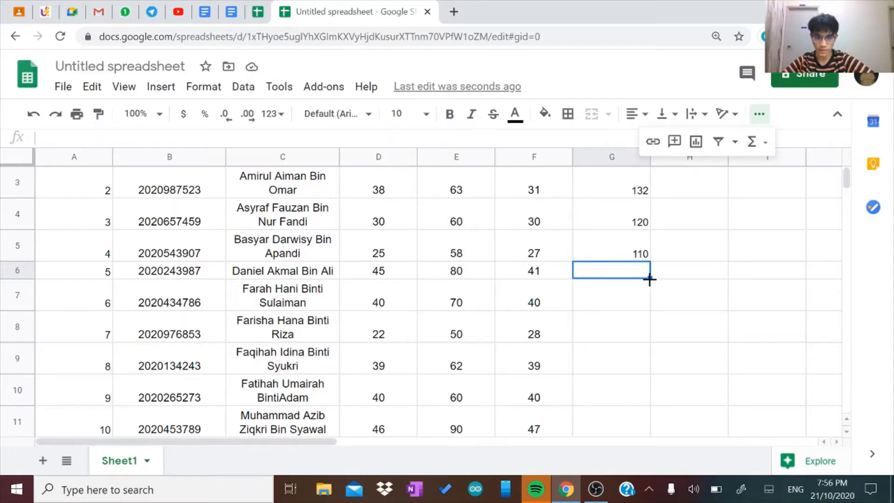
Step: Fill G5's SUM formula down the TOTAL column to the last student in G21 and look over the copied totals
click(643, 258)
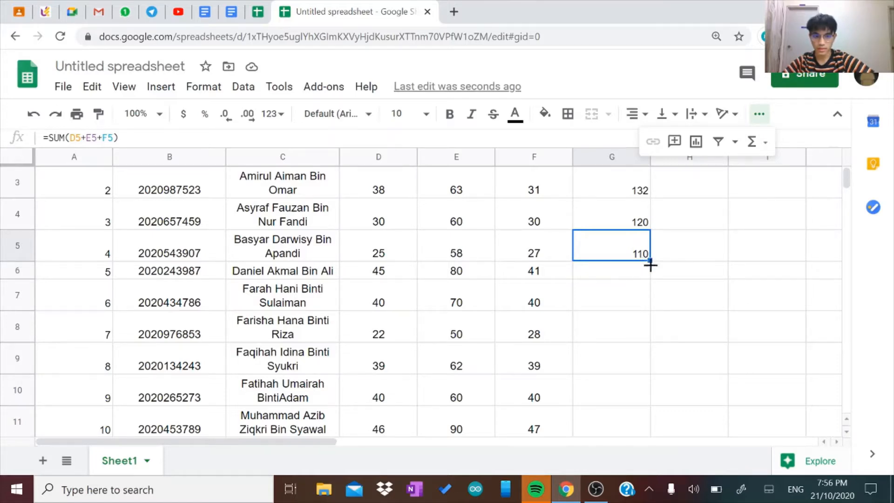
drag(648, 261, 636, 334)
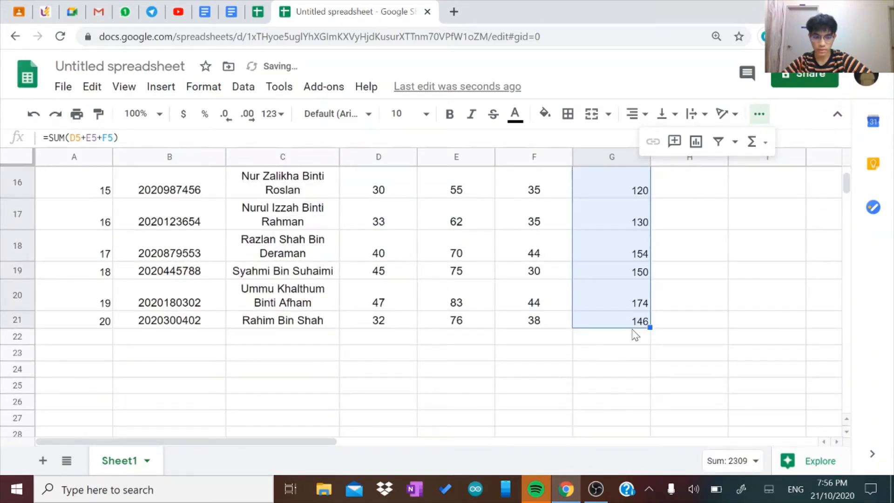
scroll(634, 334, up, 6)
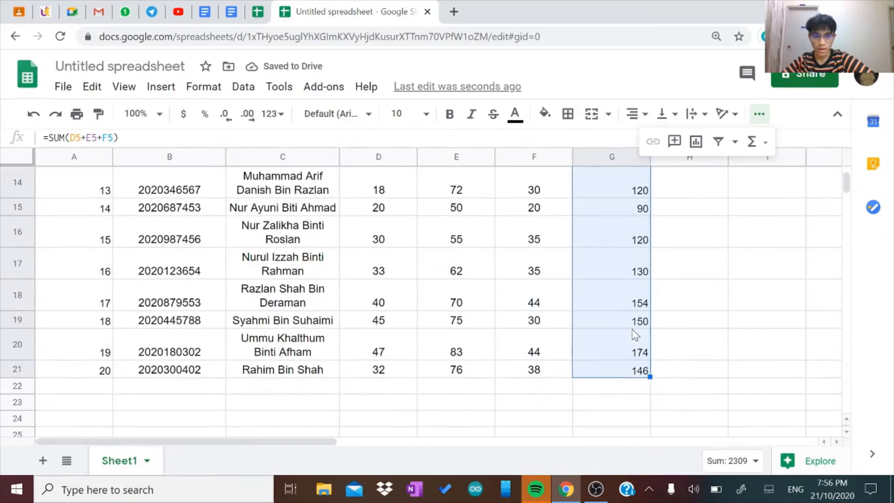
scroll(634, 334, up, 3)
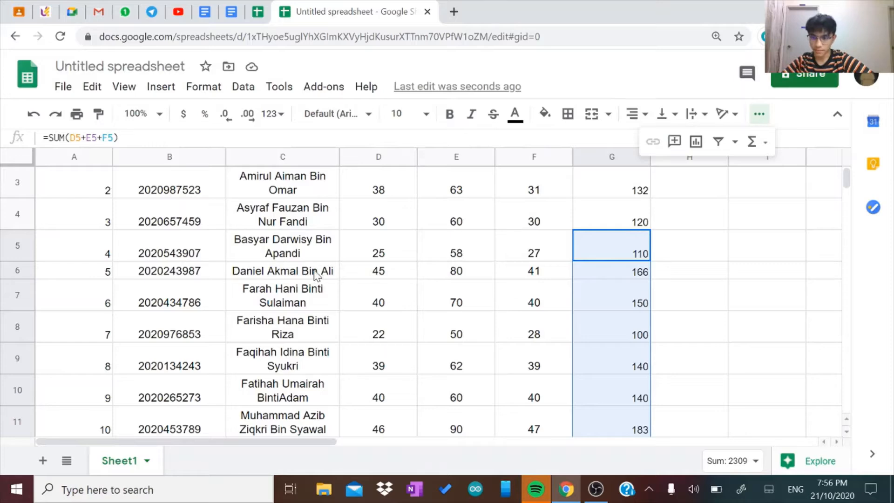
scroll(607, 358, down, 10)
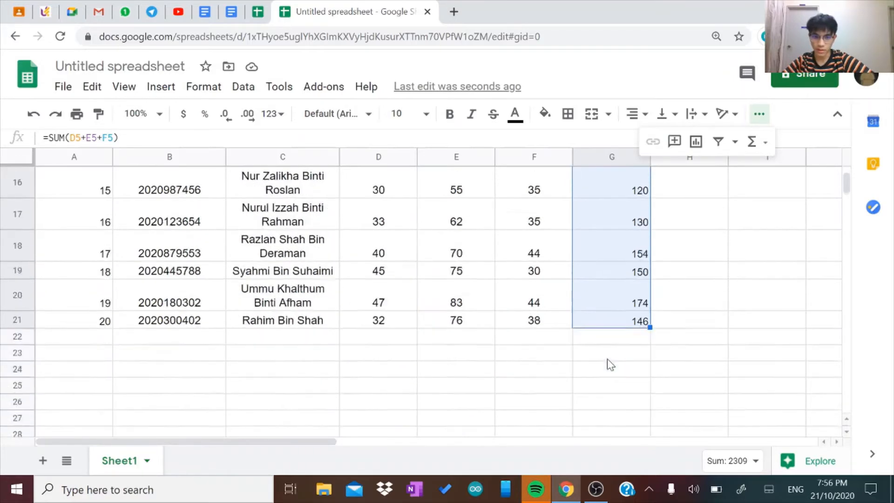
scroll(607, 358, up, 10)
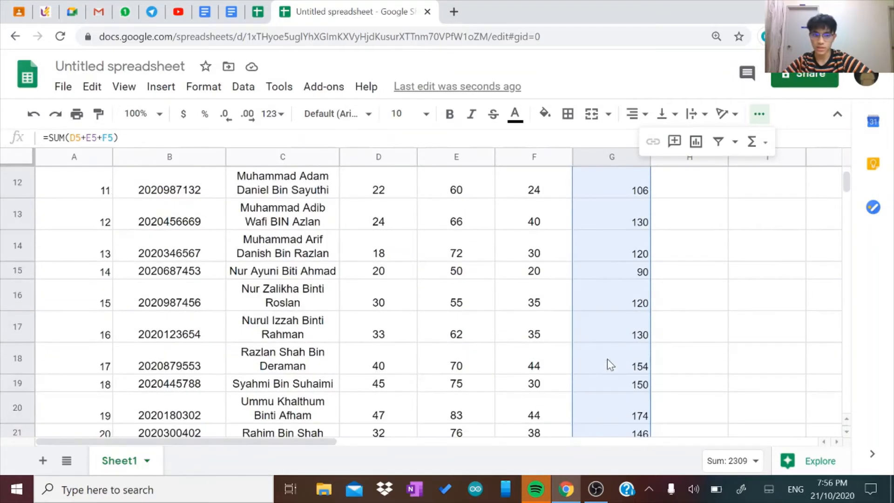
scroll(607, 358, up, 3)
scroll(607, 359, down, 3)
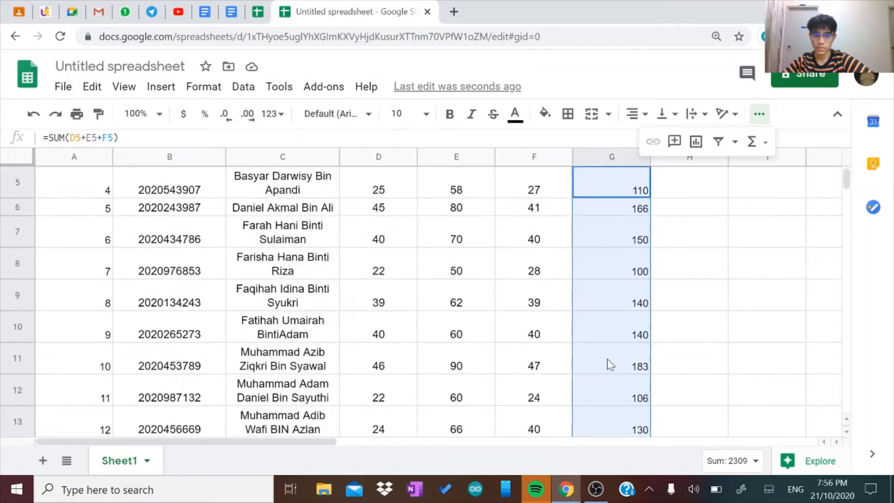
scroll(607, 358, up, 3)
scroll(607, 358, up, 1)
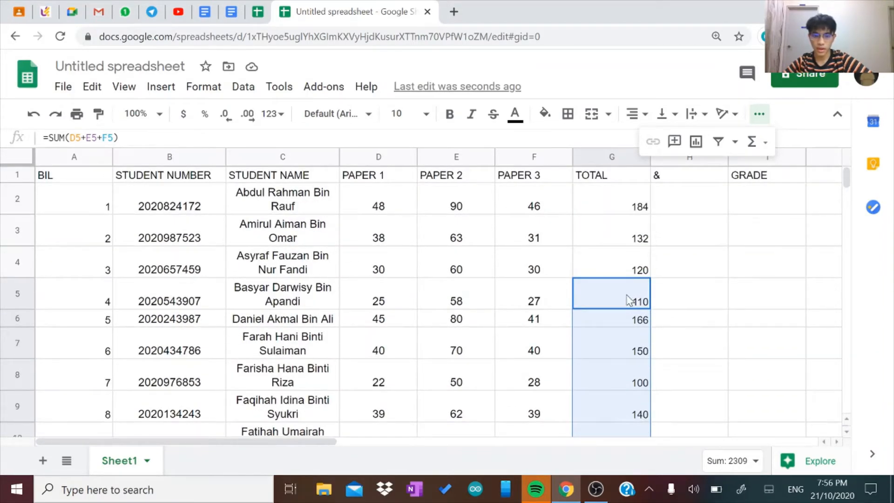
Step: Undo the fill below G5 and copy G5's SUM formula down the TOTAL column to G21 again
click(34, 116)
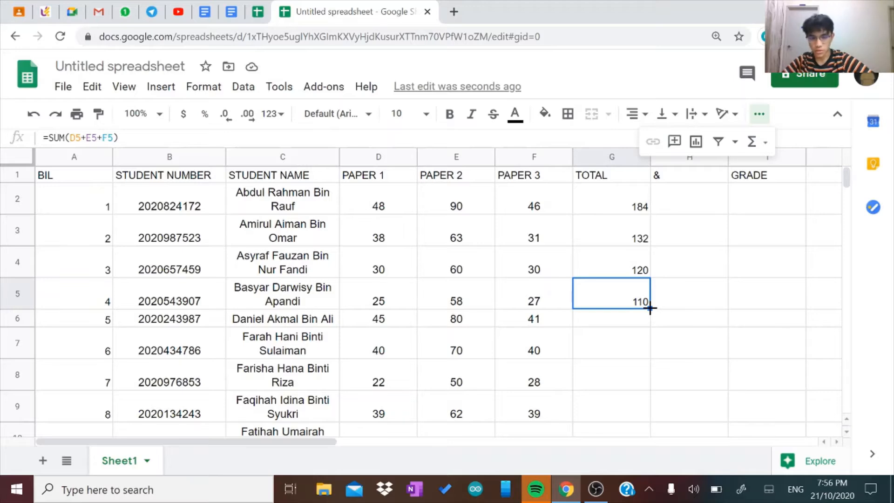
drag(649, 309, 643, 378)
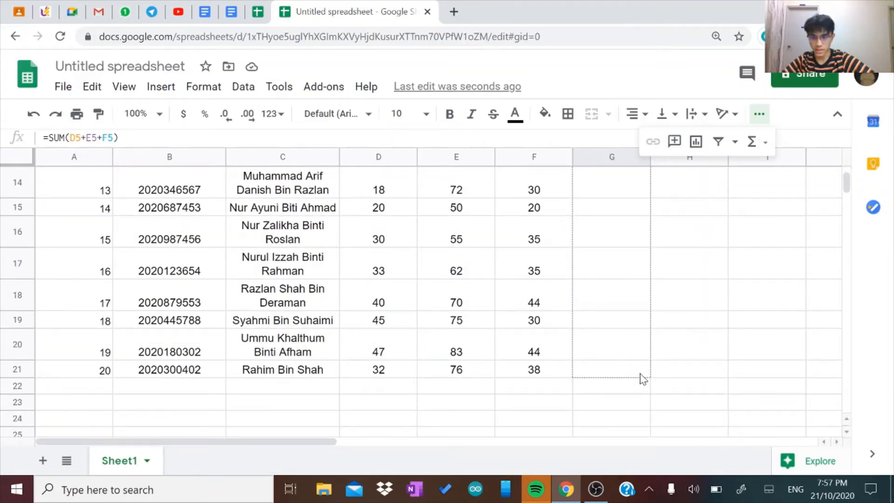
drag(642, 378, 640, 363)
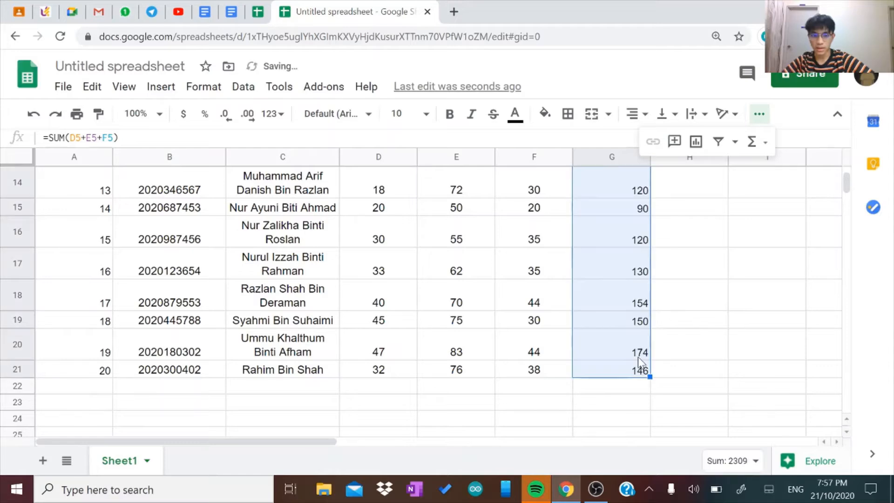
scroll(638, 358, up, 10)
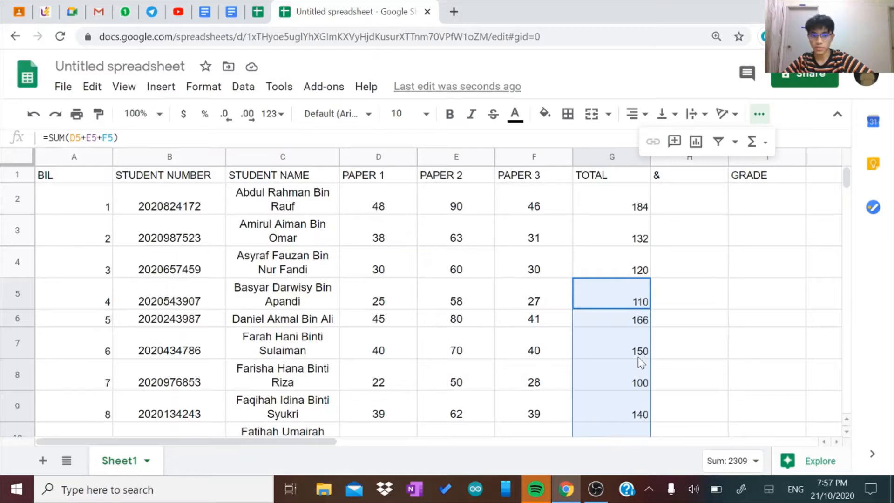
Step: Calculate the first student's percentage in cell H2 with the formula =SUM(184/200)*100
click(685, 216)
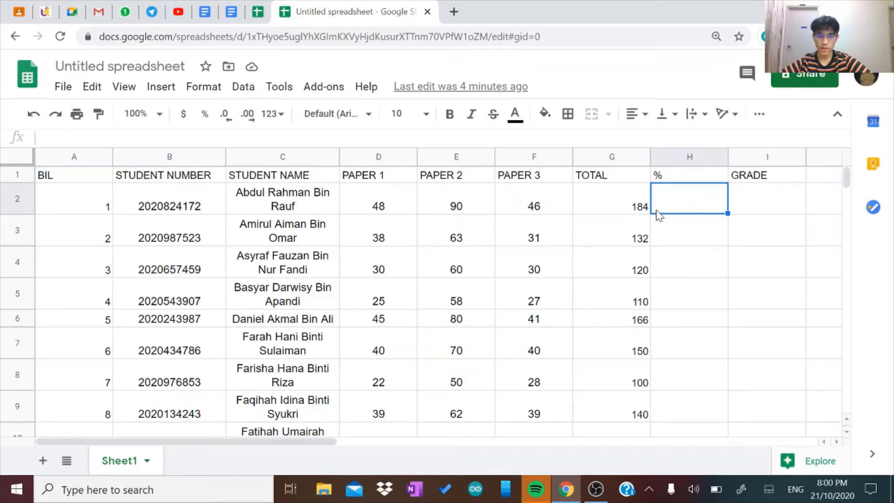
click(760, 115)
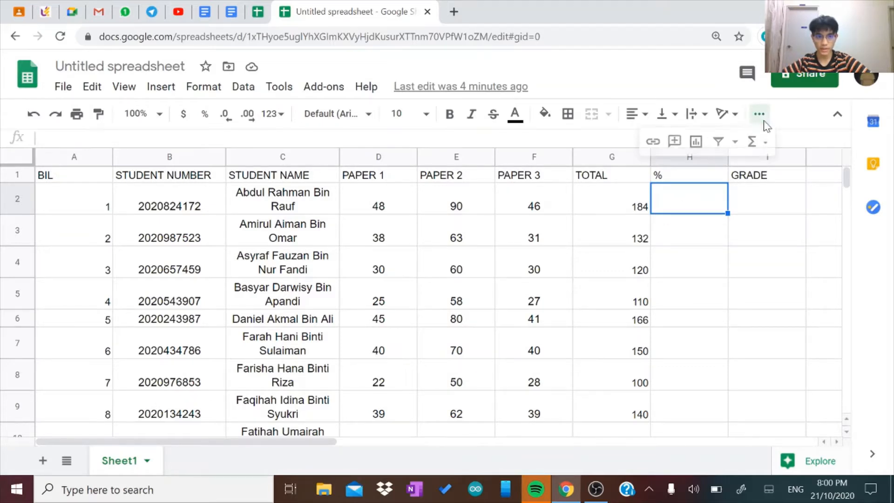
click(751, 144)
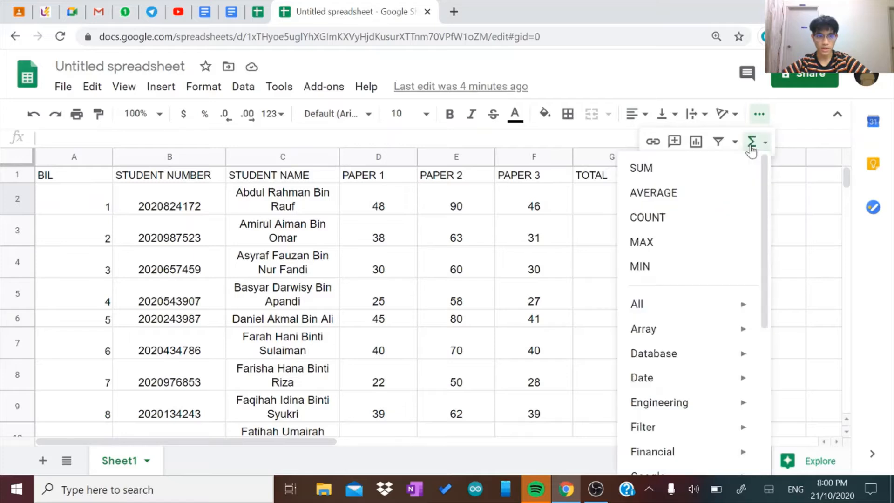
click(675, 168)
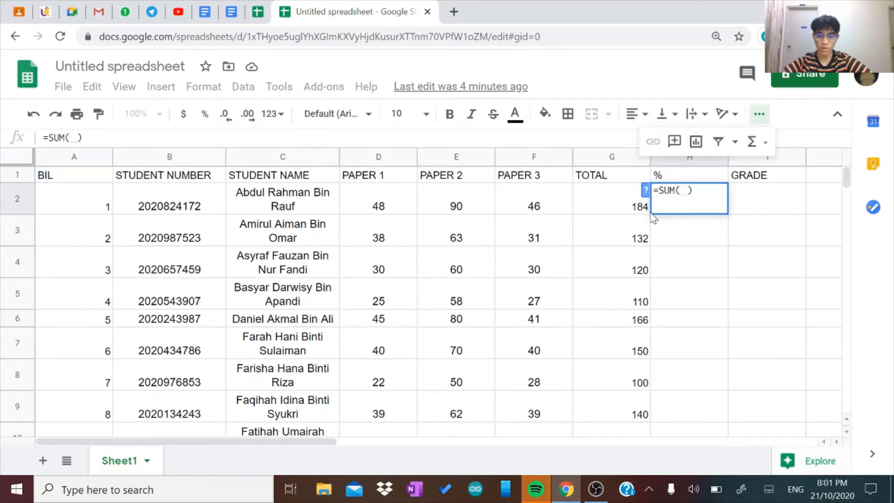
text(184/)
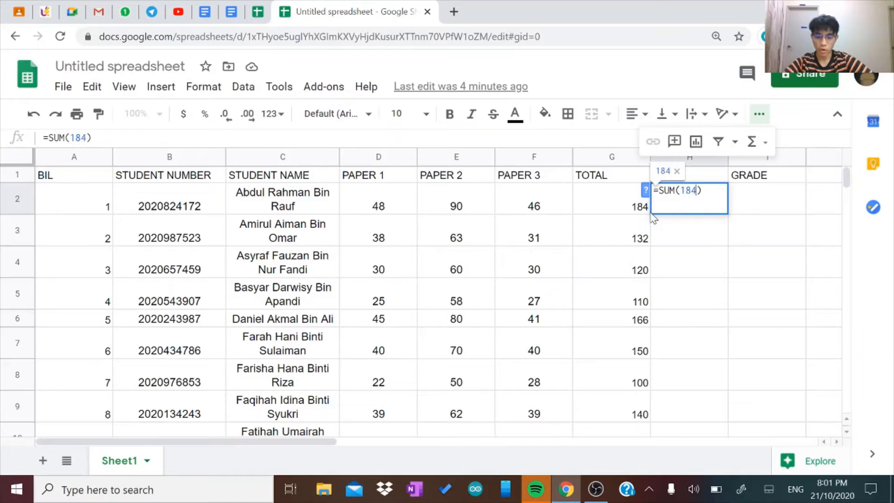
text(200)
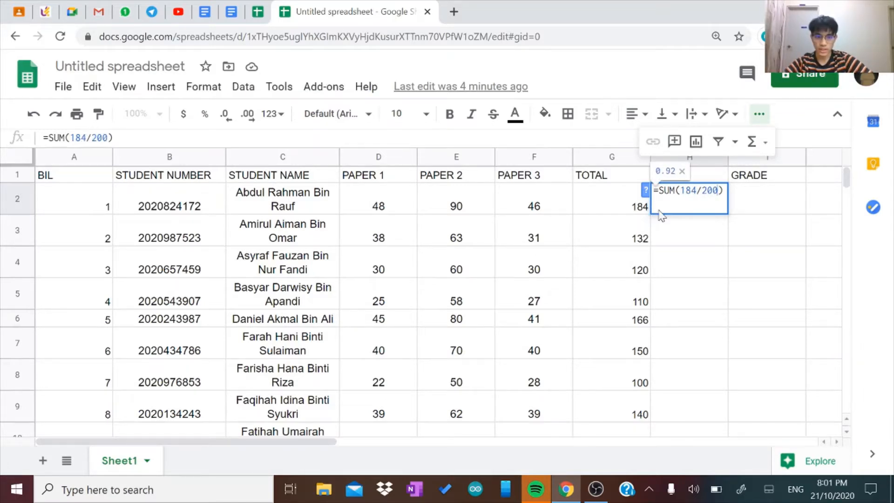
click(723, 191)
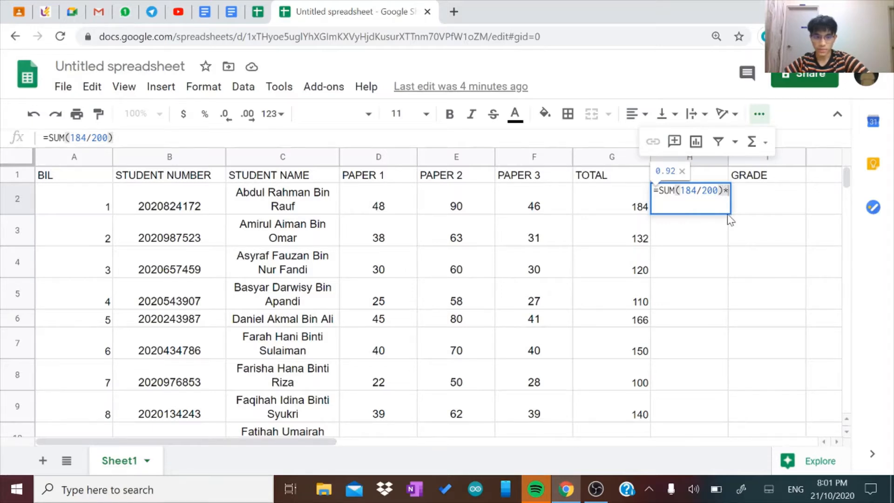
text(*)
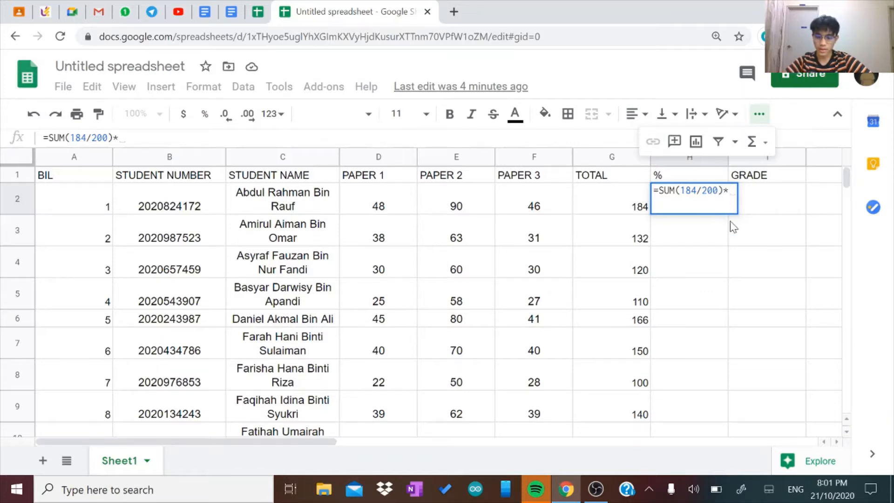
text(100)
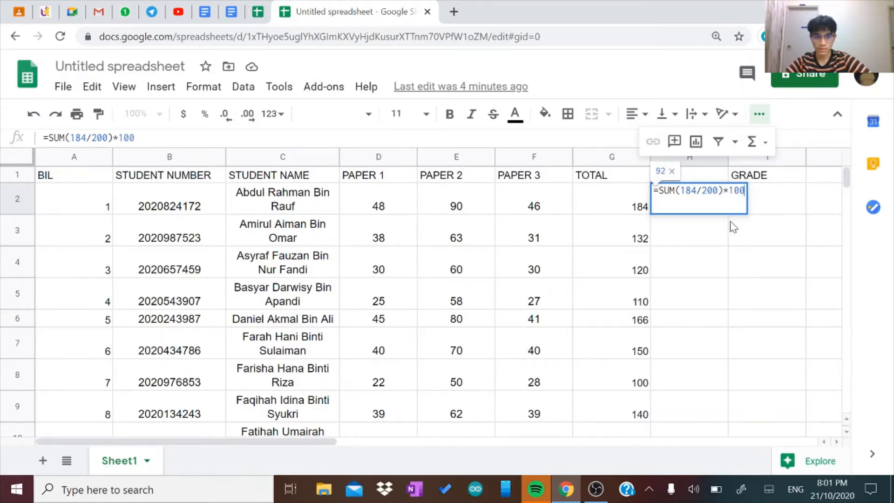
key(Return)
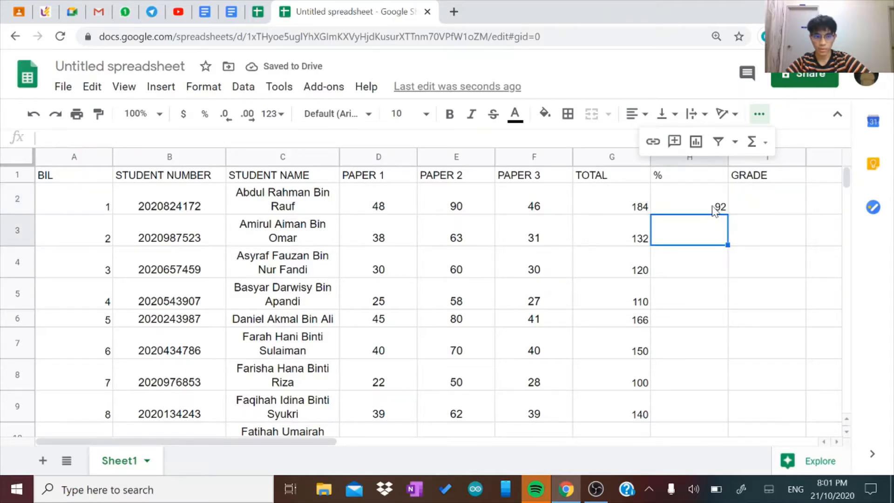
Step: Remove the multiplication sign from the percentage formula in H2, entering it as =SUM(184/200)100
click(717, 208)
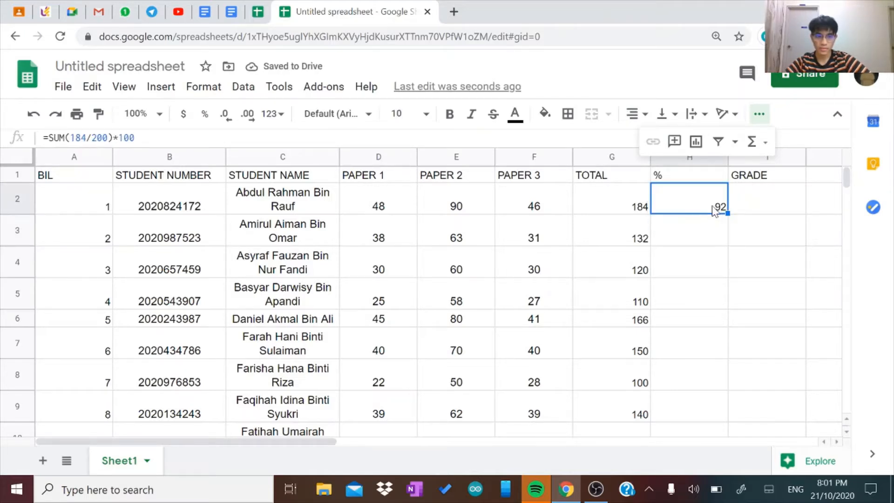
double_click(719, 207)
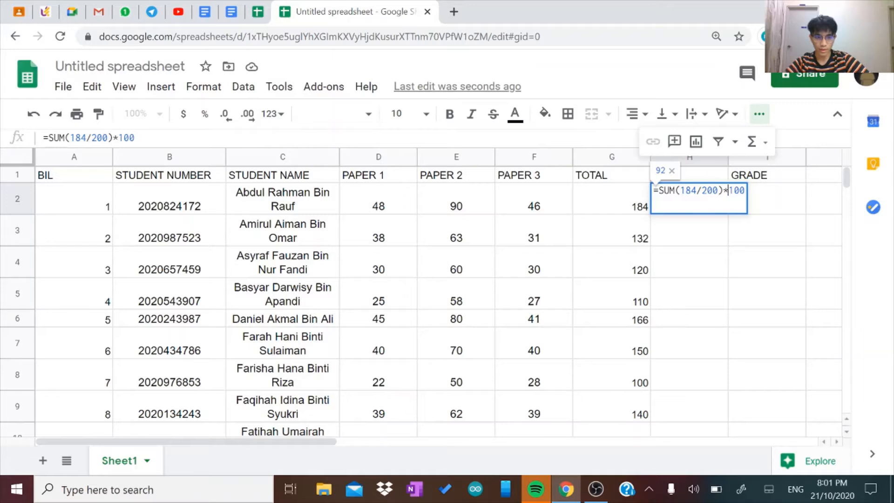
key(BackSpace)
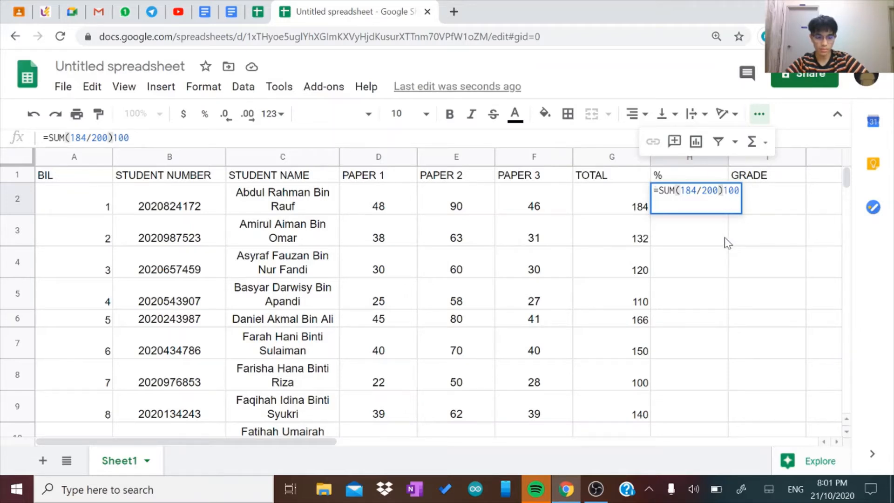
key(Return)
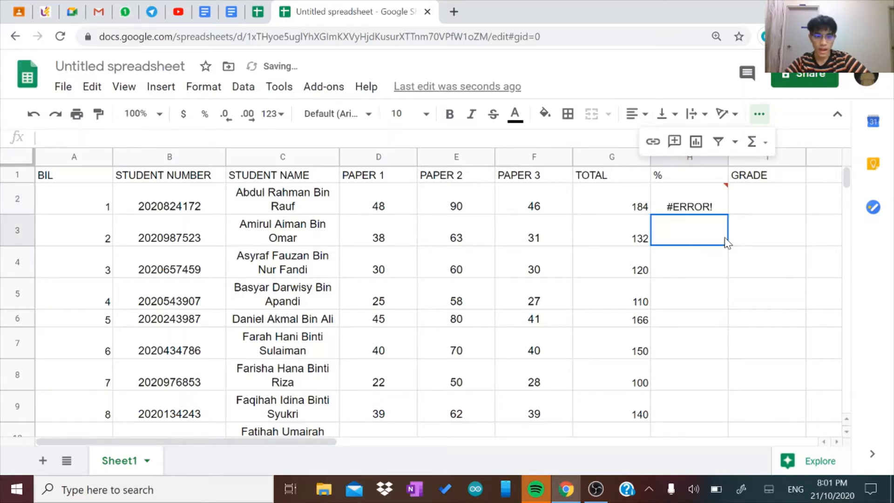
Step: Put the multiplication sign back into H2's percentage formula so that it reads =SUM(184/200)*100
click(710, 207)
double_click(719, 200)
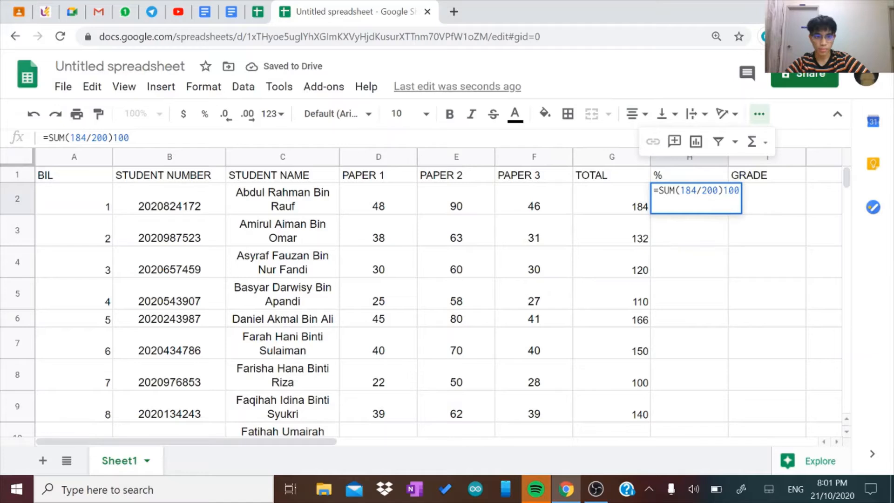
click(723, 191)
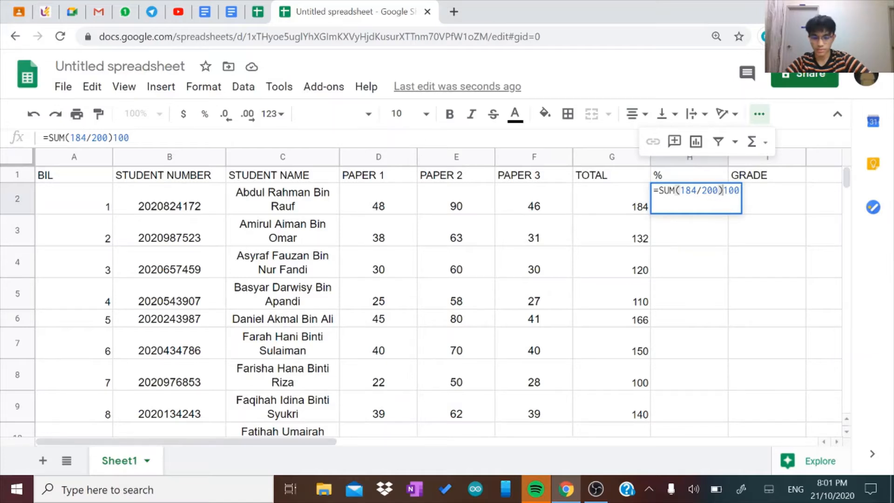
text(*)
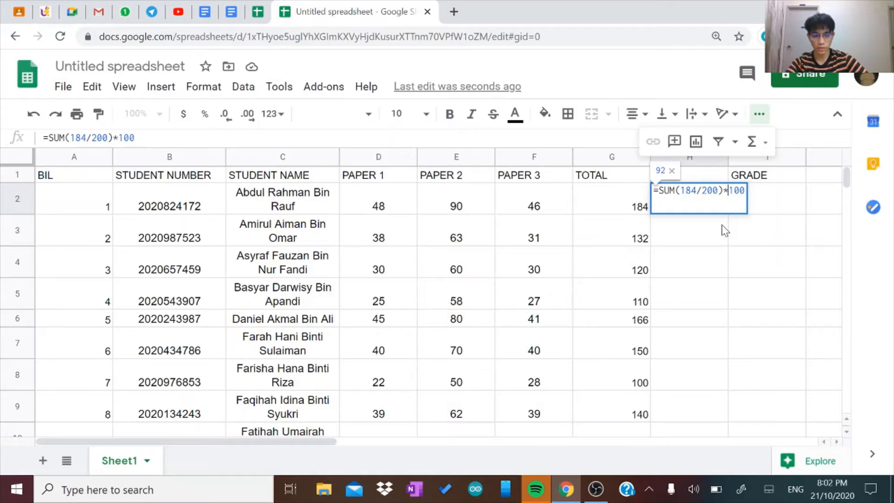
click(729, 203)
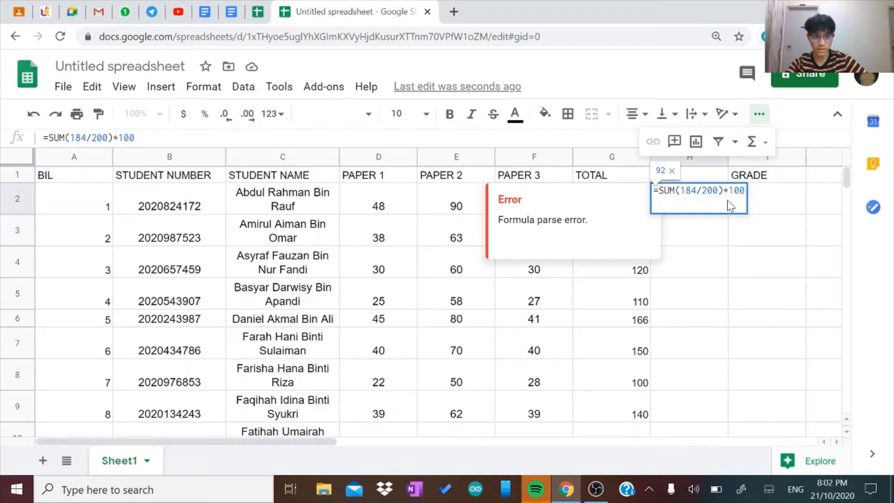
key(Return)
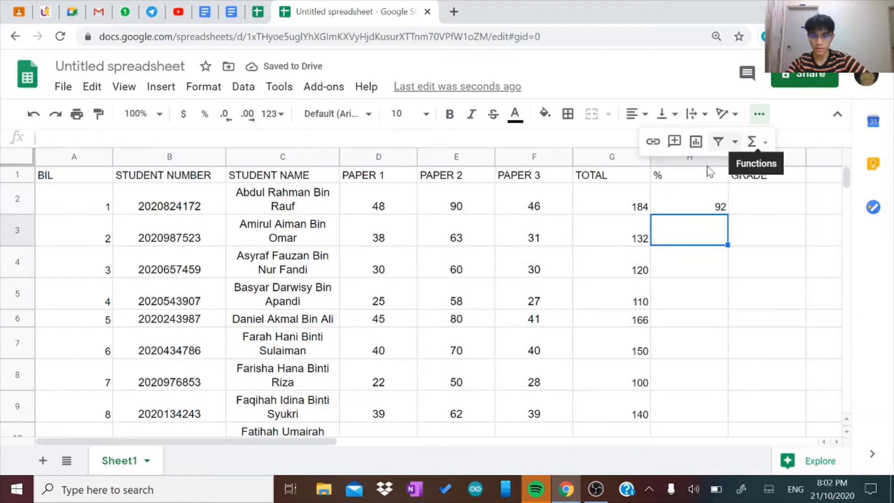
Step: Calculate the second student's percentage in cell H3 with the formula =SUM(G3/200)*100
click(760, 142)
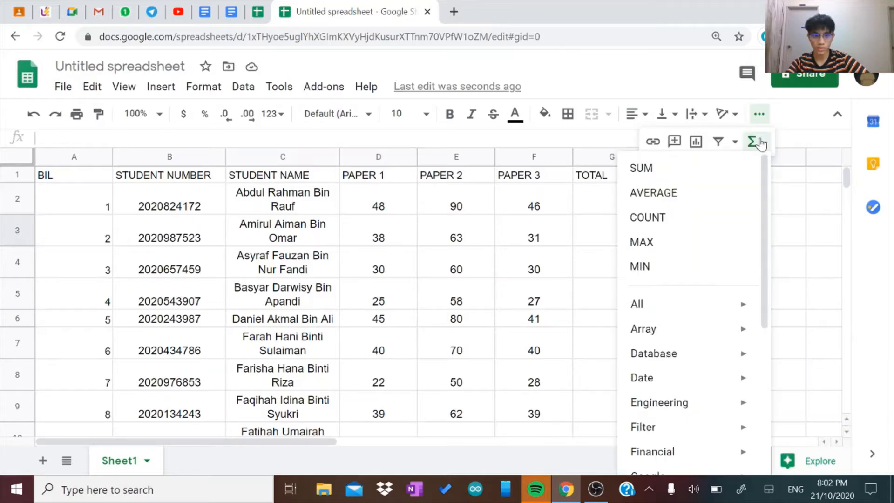
click(685, 176)
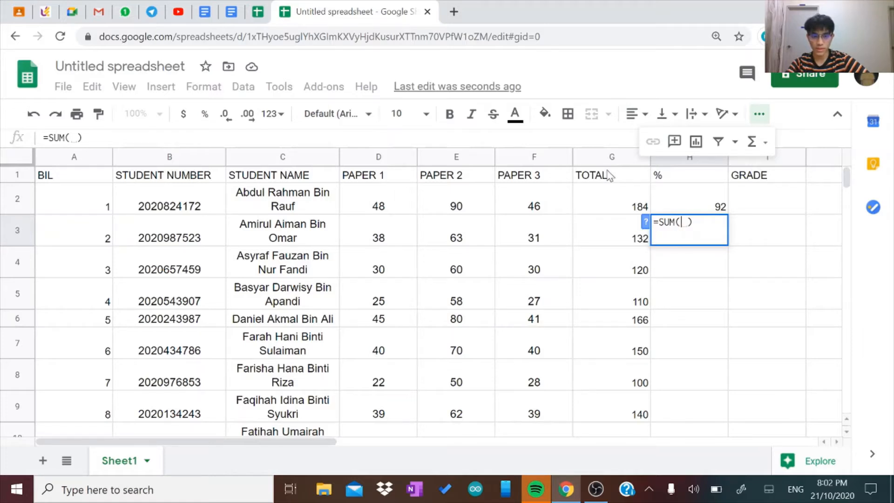
click(620, 235)
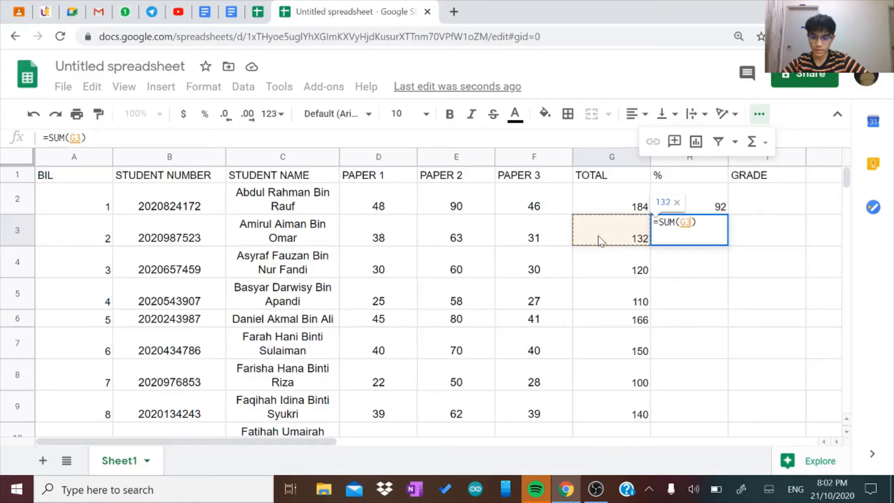
text(/200)
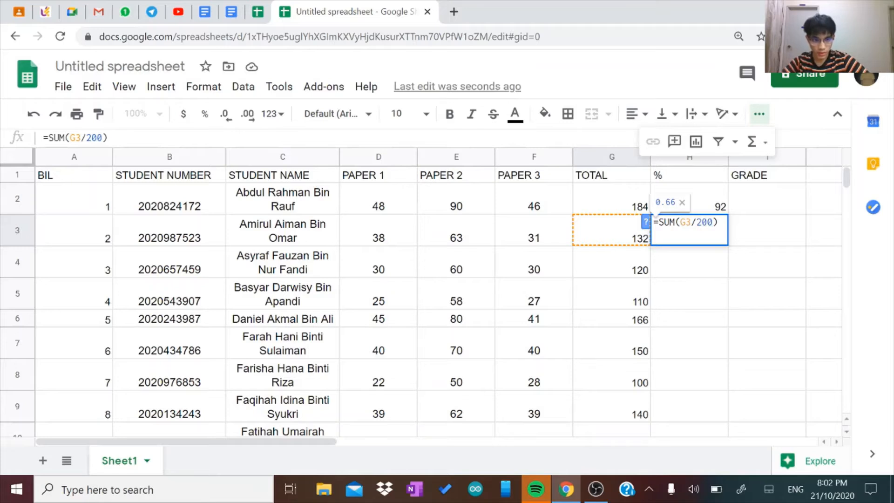
key(Right)
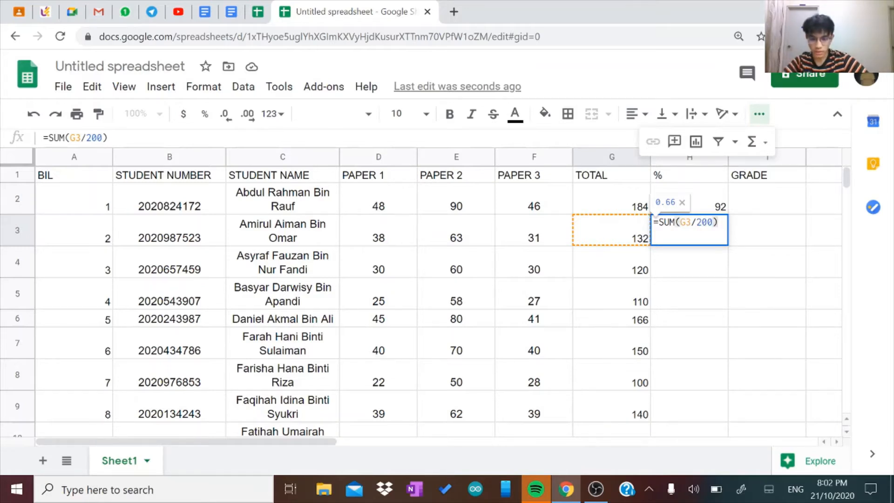
text(*)
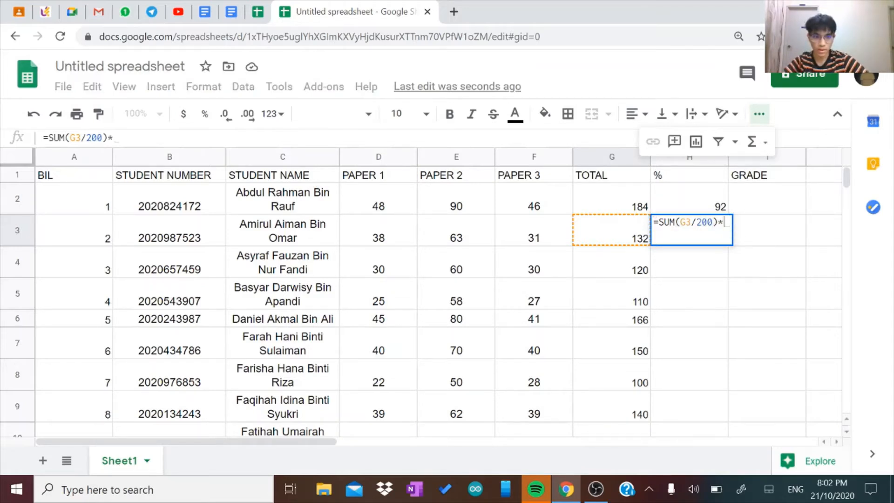
text(1)
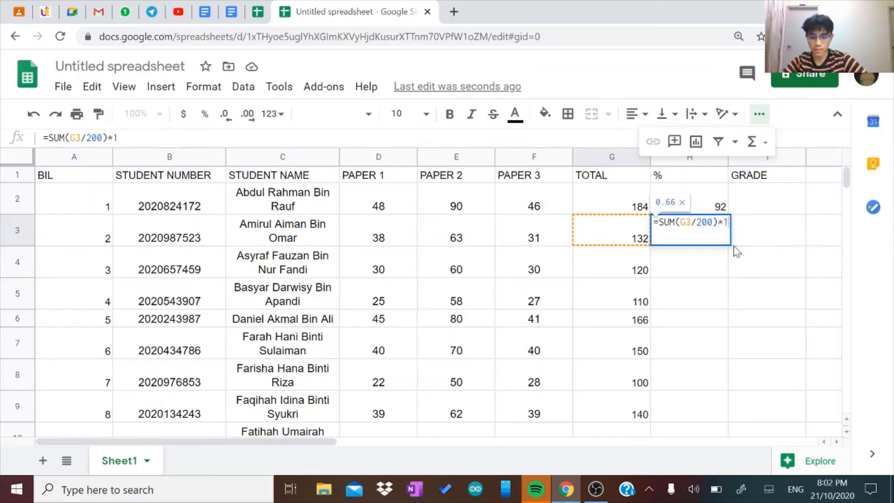
text(00)
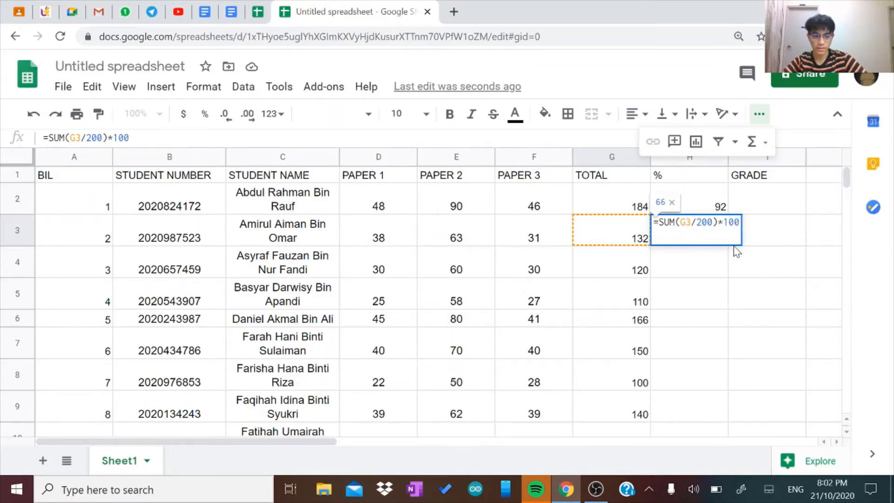
key(Return)
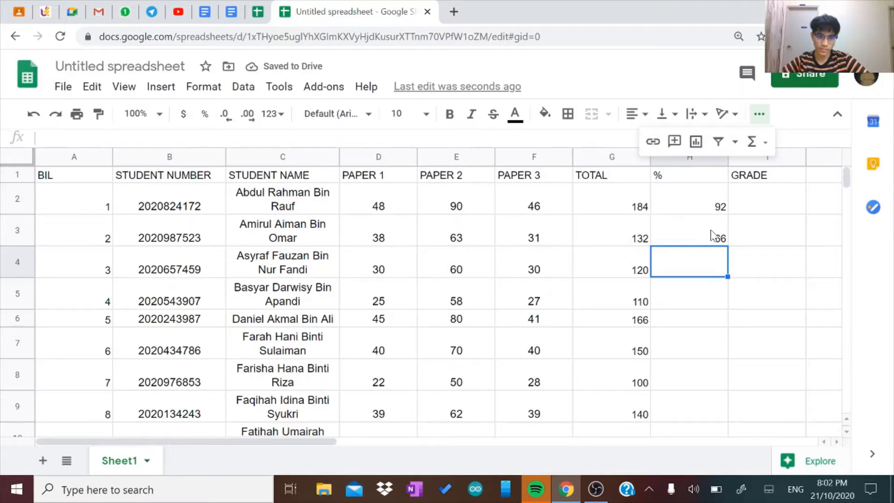
Step: Copy H3's percentage formula down the % column to H21
click(712, 233)
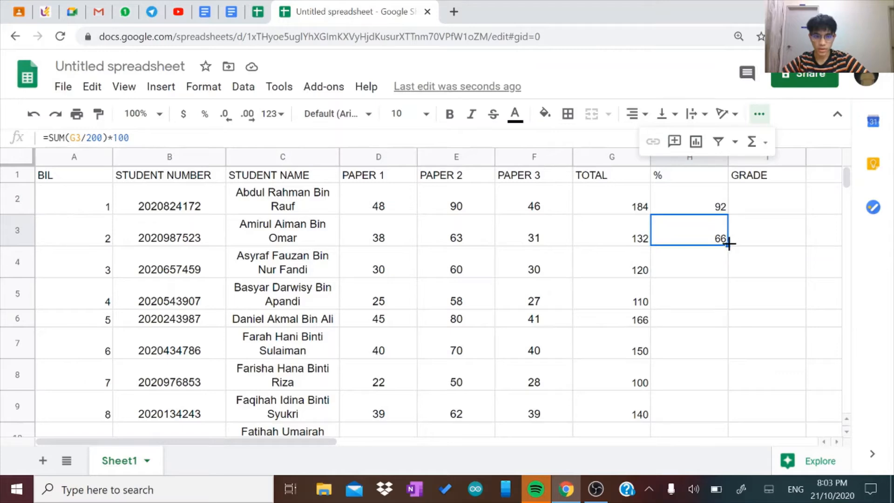
drag(728, 243, 715, 345)
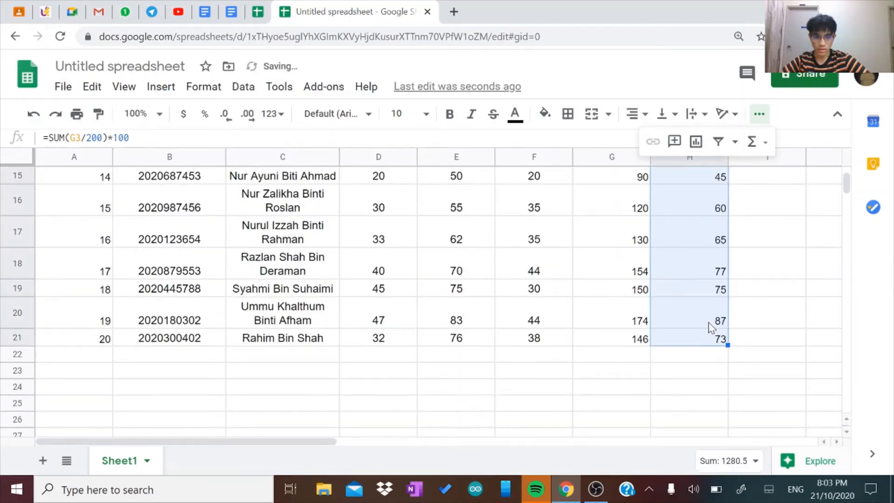
scroll(711, 327, up, 5)
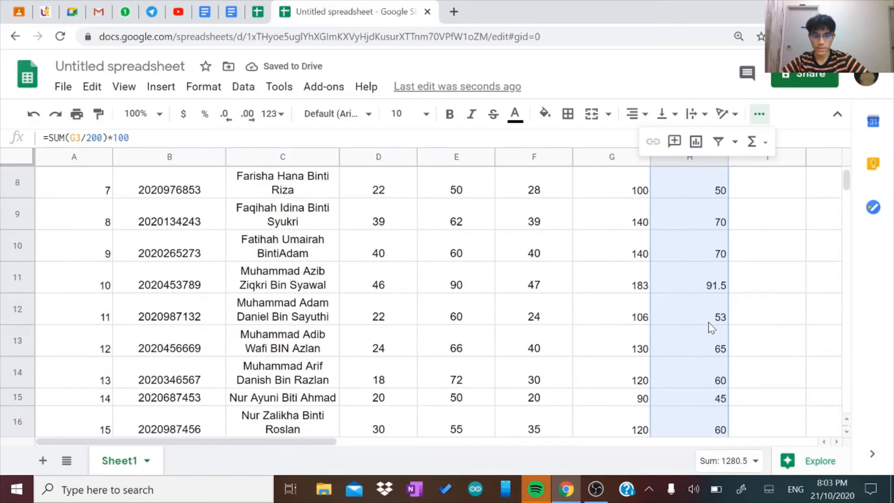
scroll(710, 327, up, 4)
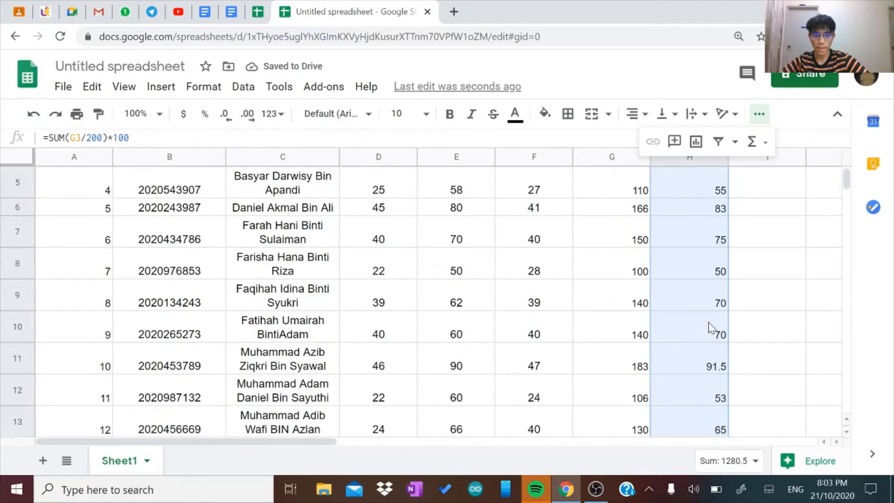
scroll(710, 327, up, 3)
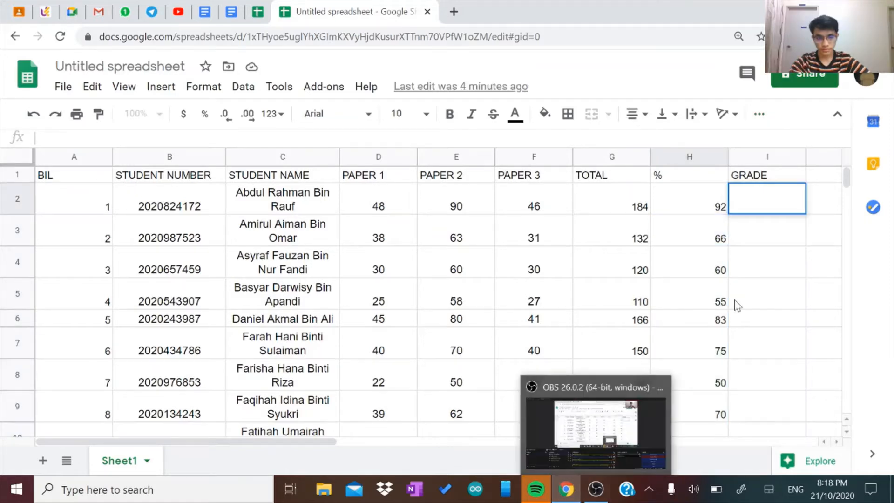
Step: Open GRADE cell I2 for editing, check the grade ranges in Table 2 of the SCENARIO document, and return to the marks spreadsheet
double_click(773, 211)
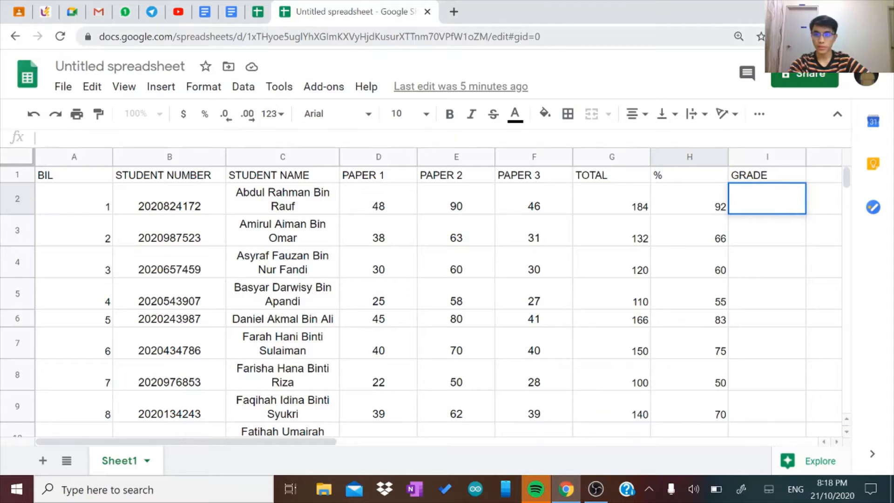
click(225, 12)
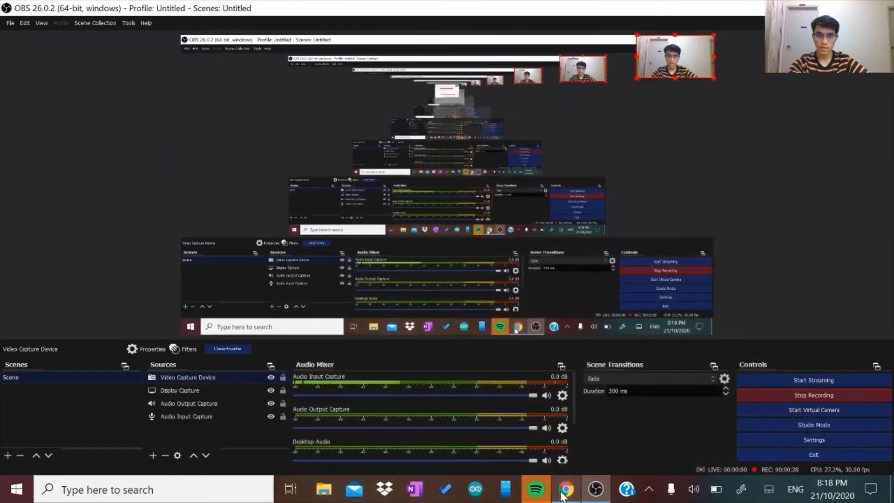
click(595, 489)
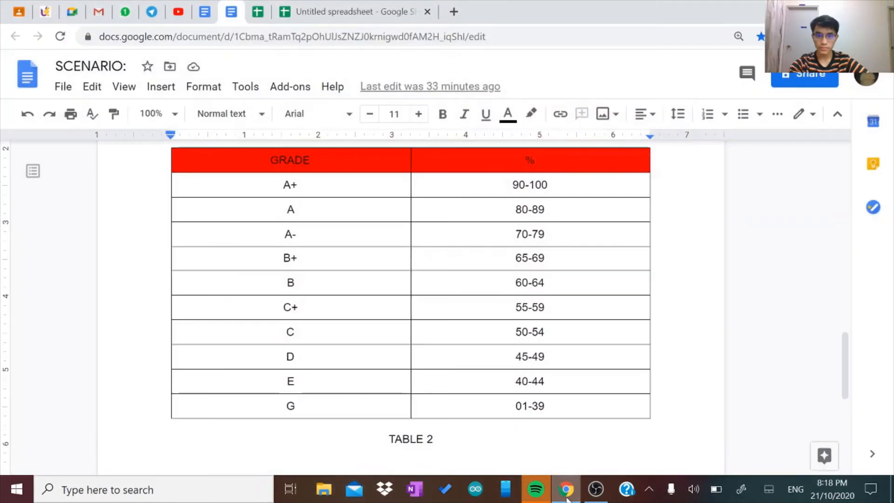
click(566, 489)
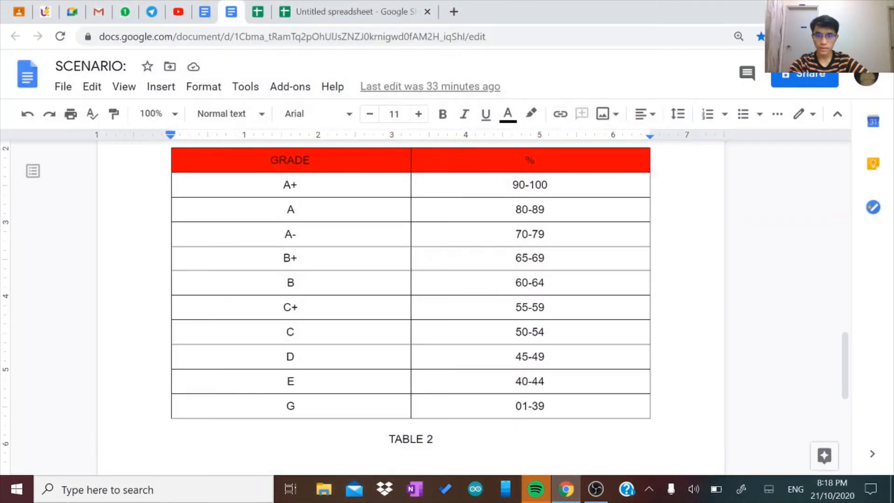
click(365, 10)
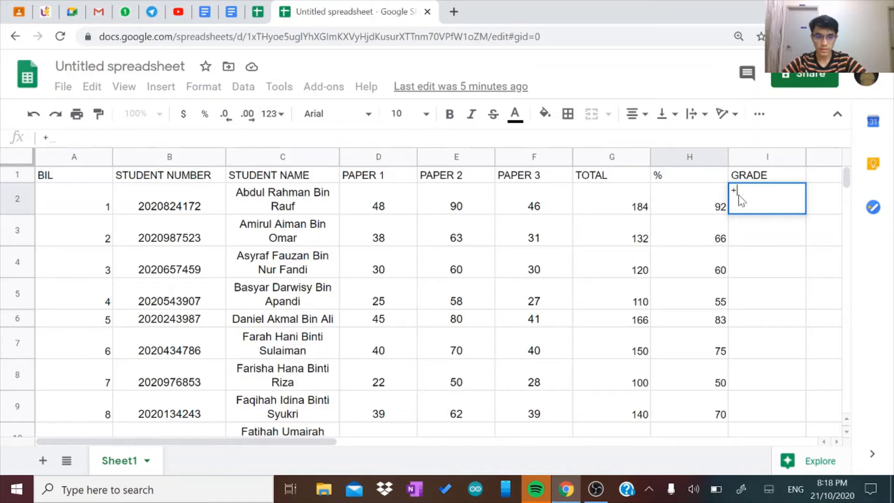
Step: Begin the grade formula in I2 with =IF(H2>89, "A+", consulting the SCENARIO document's grade table for the A+ range
text(=)
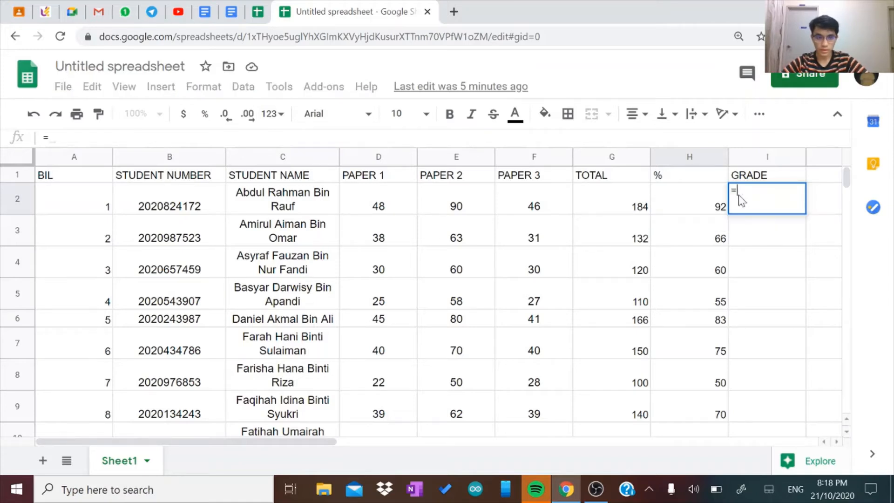
text(IF)
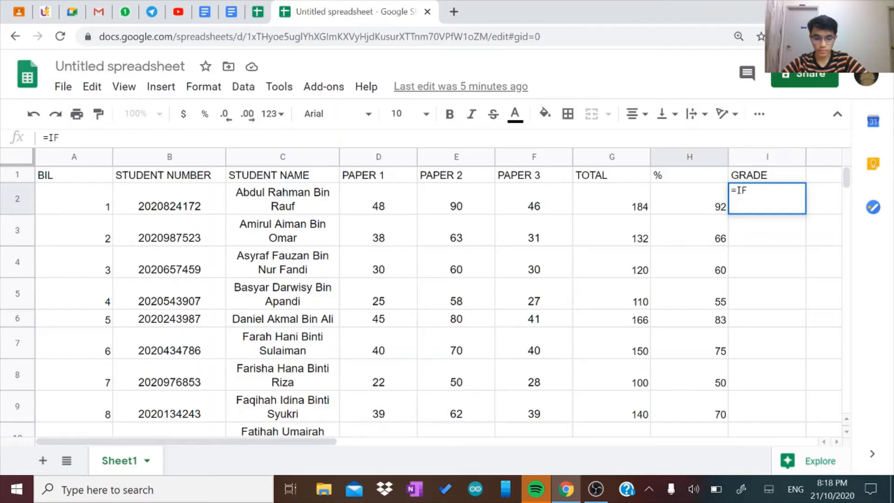
text(()
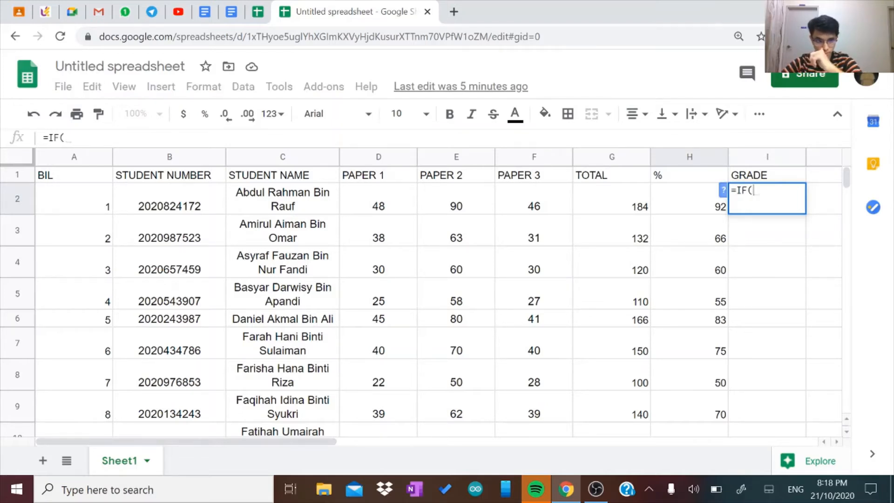
click(681, 201)
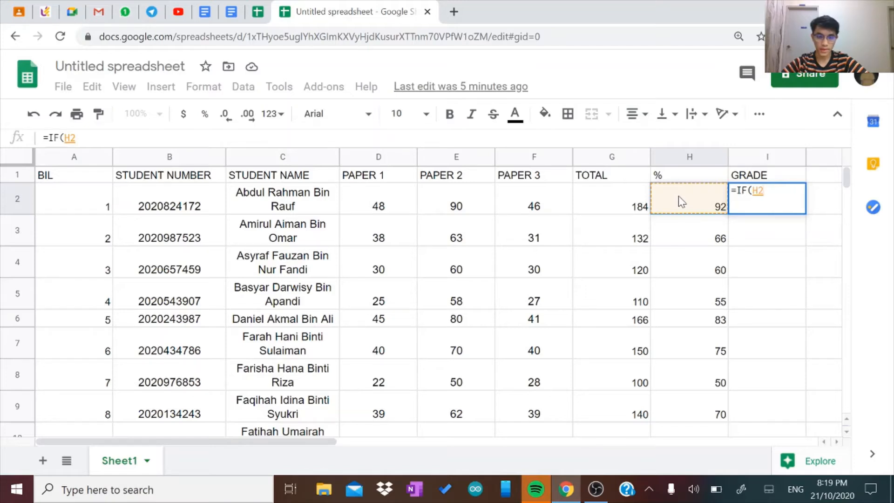
click(231, 13)
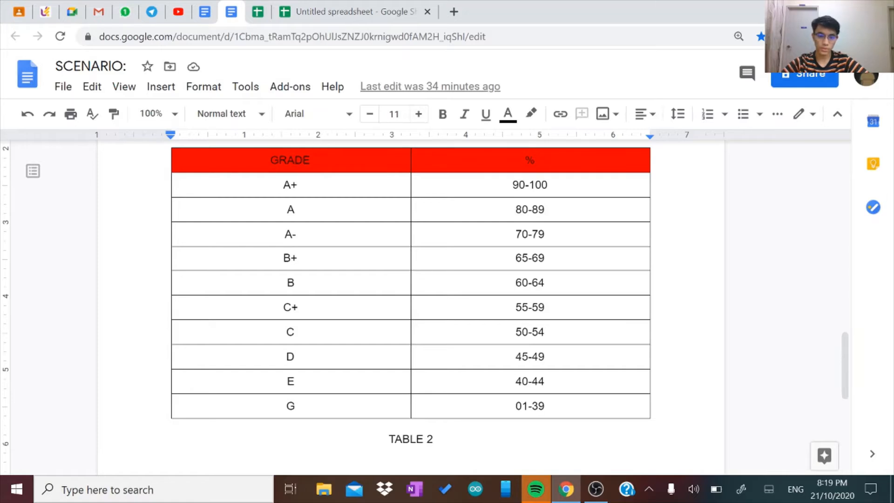
click(367, 13)
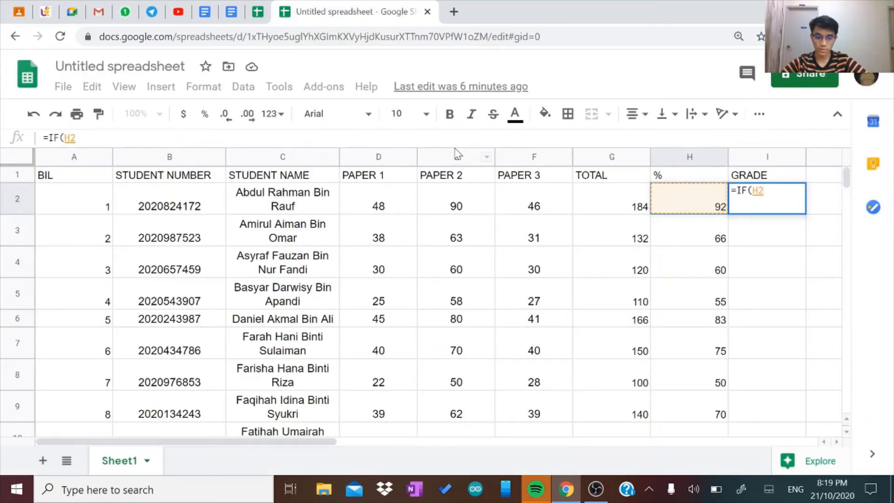
text(>)
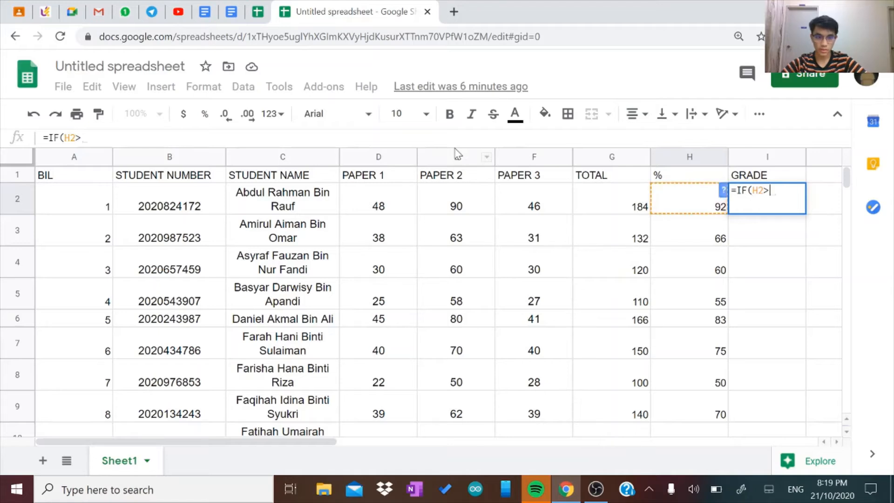
text(89,)
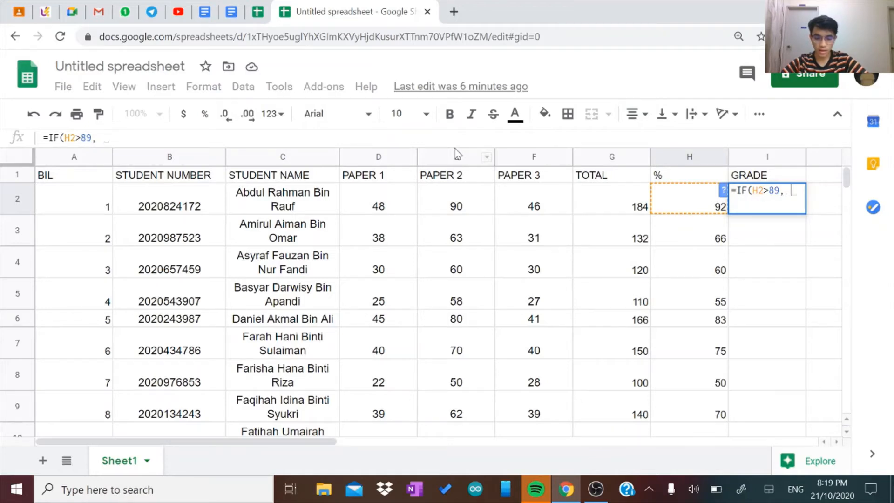
text( ")
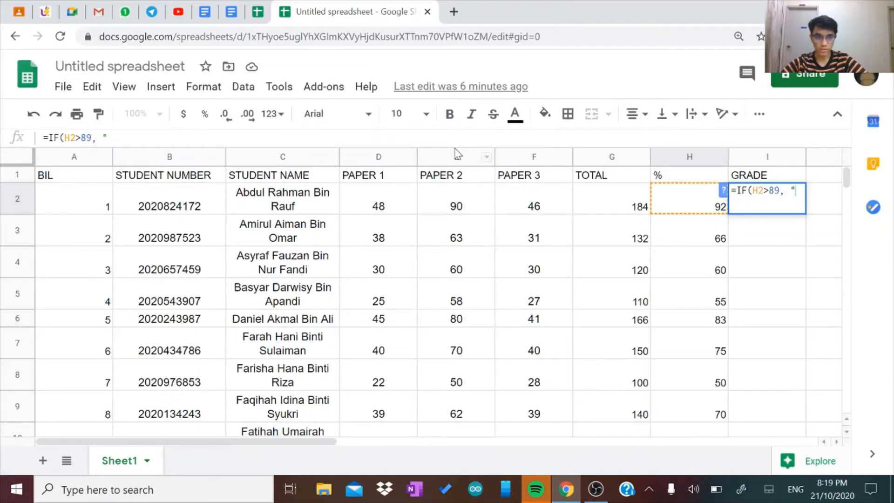
text(A+)
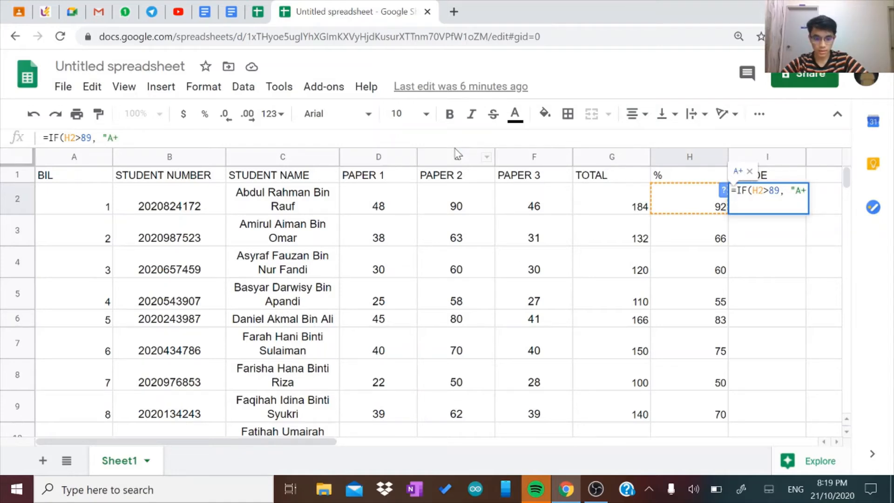
text(")
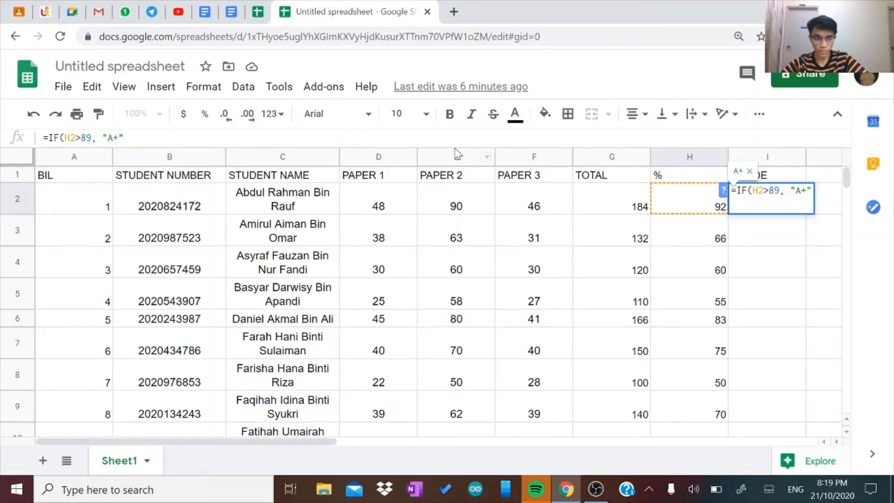
Step: Extend the I2 grade formula with ,IF(79, "A" after checking the A range in the SCENARIO document's grade table
text(,)
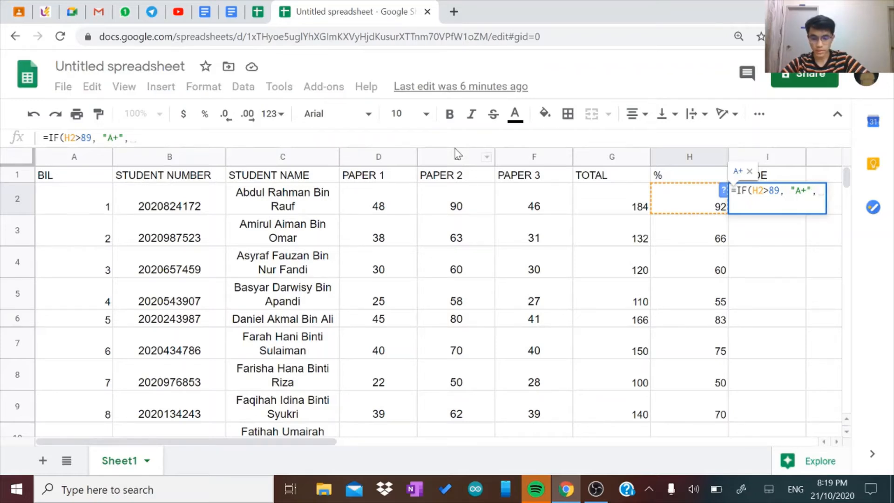
text(I)
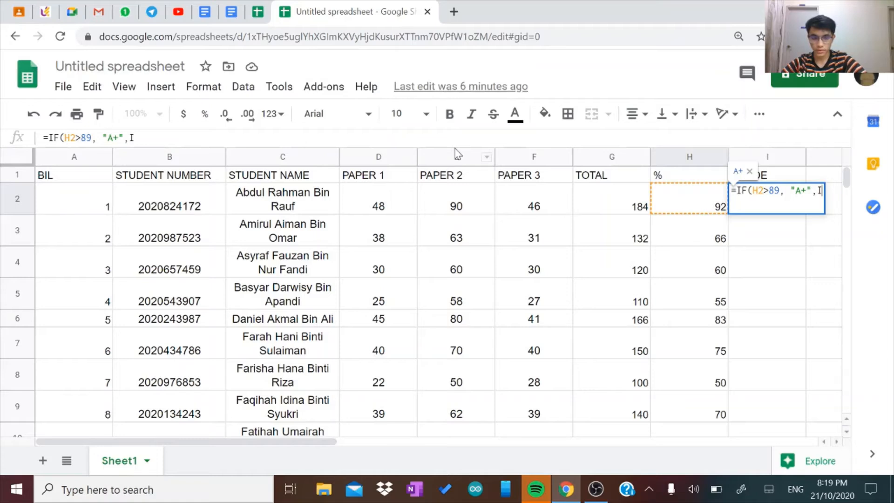
text(F)
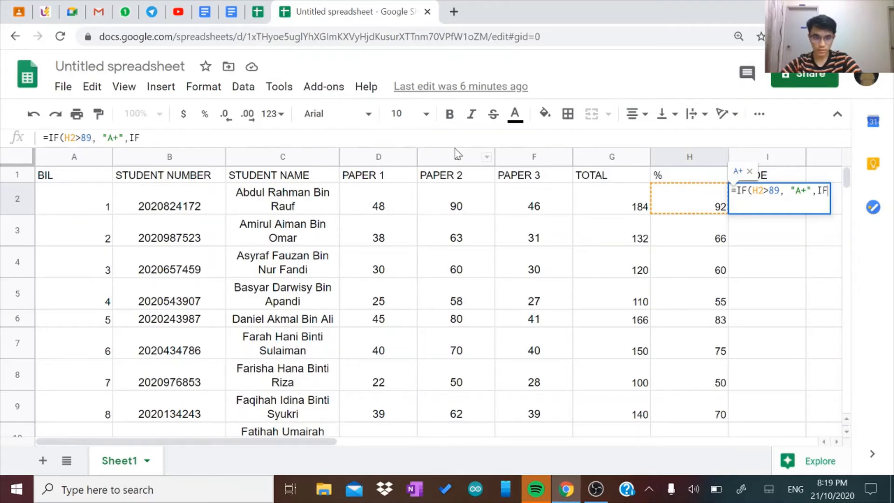
text(()
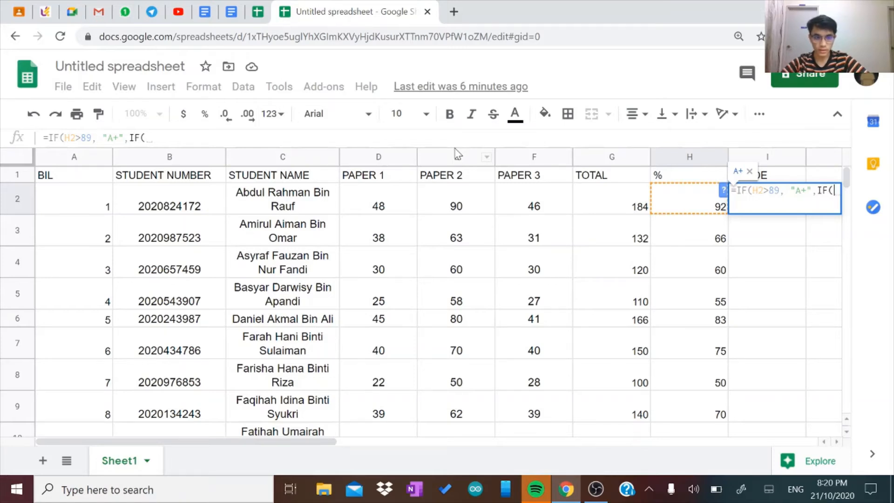
click(231, 12)
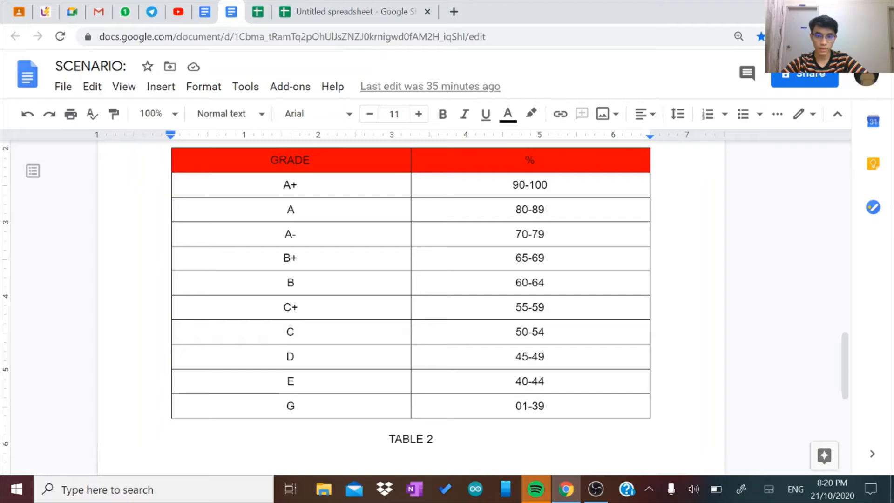
click(397, 13)
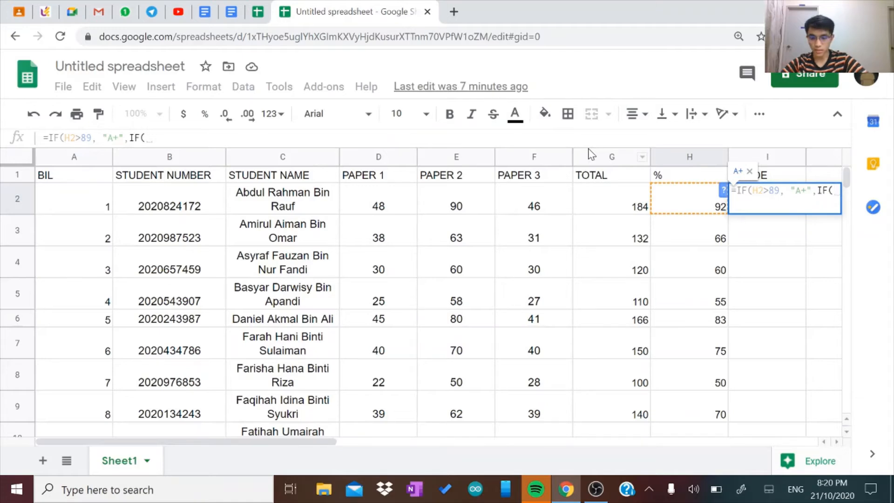
text(79)
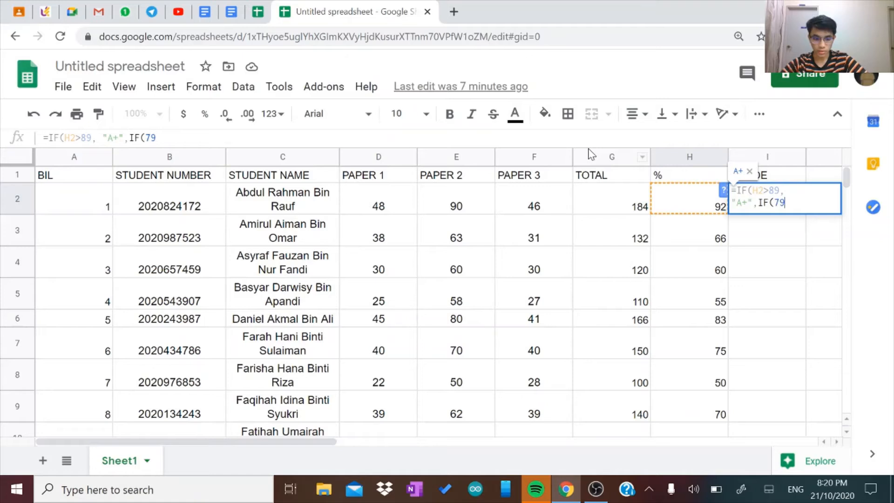
text(, )
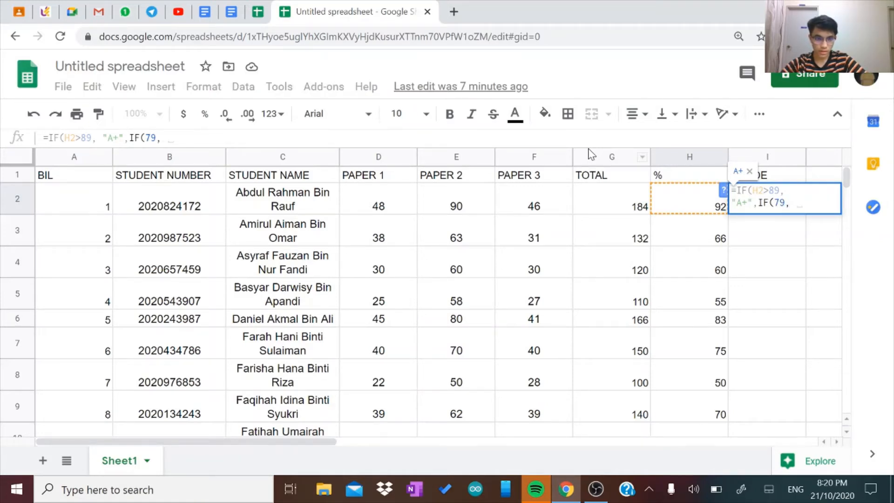
text( "A)
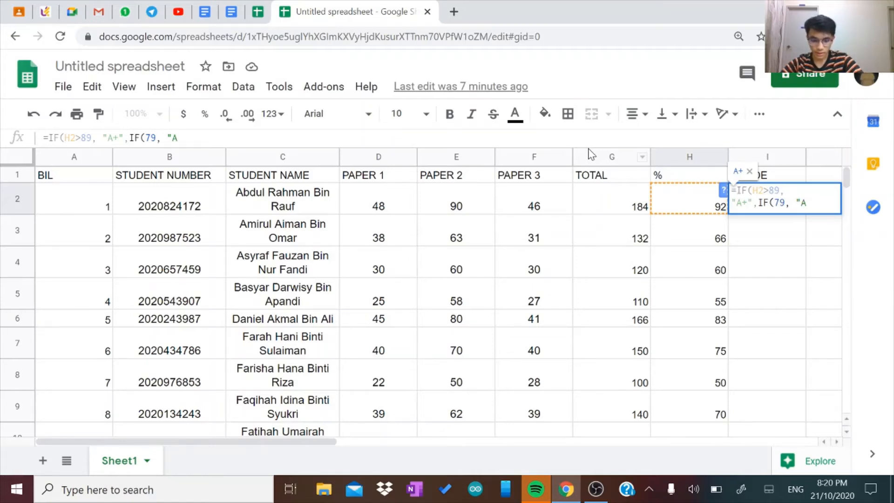
text(")
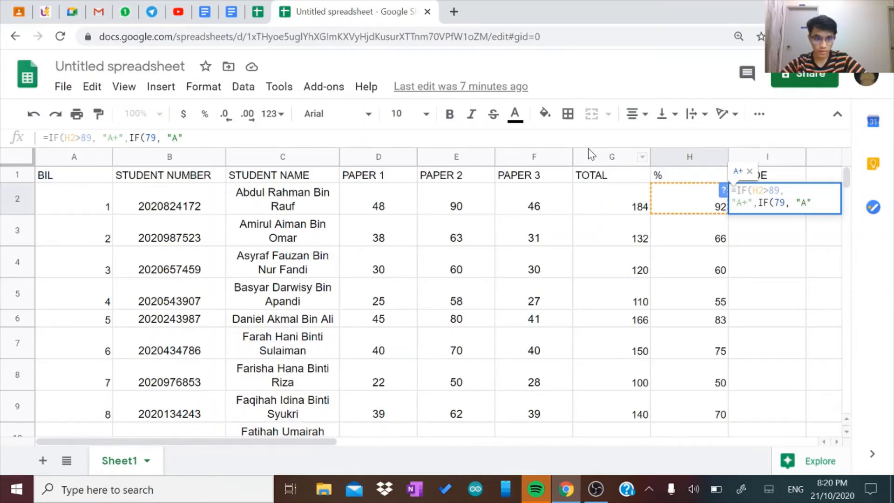
Step: Append ,IF( after "A" in the I2 formula and correct the second IF's condition to H2>79
text(,)
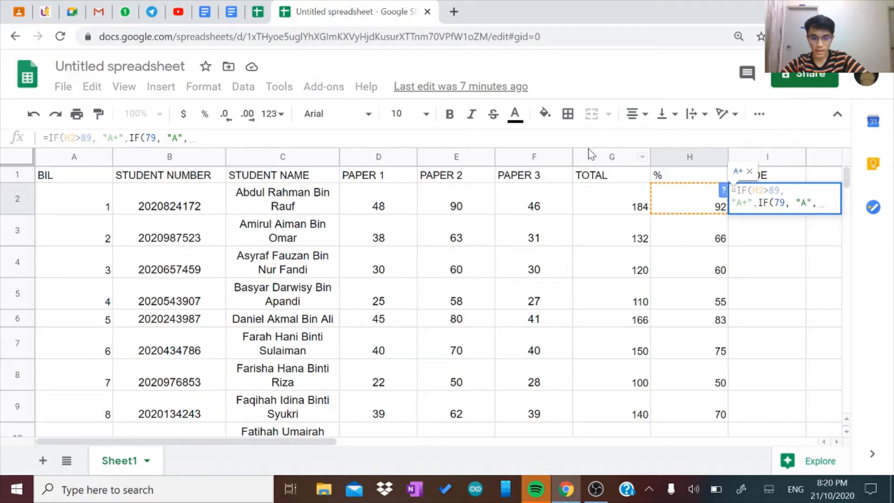
text(IF)
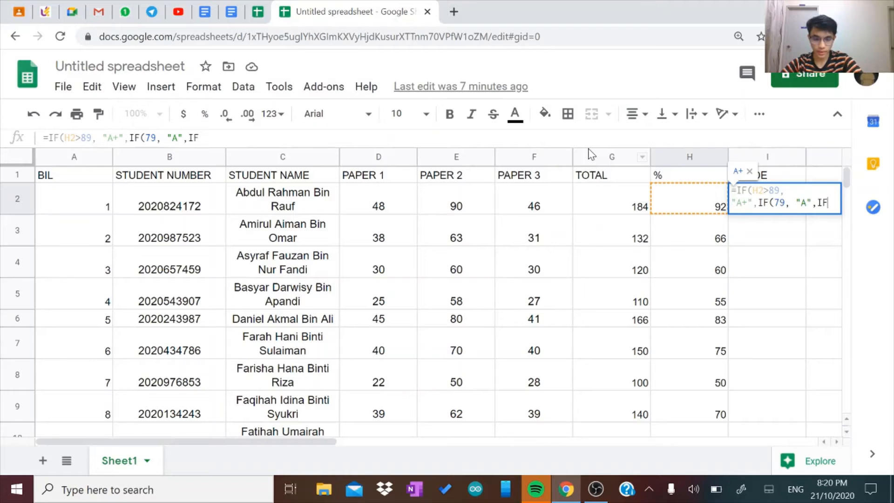
text(()
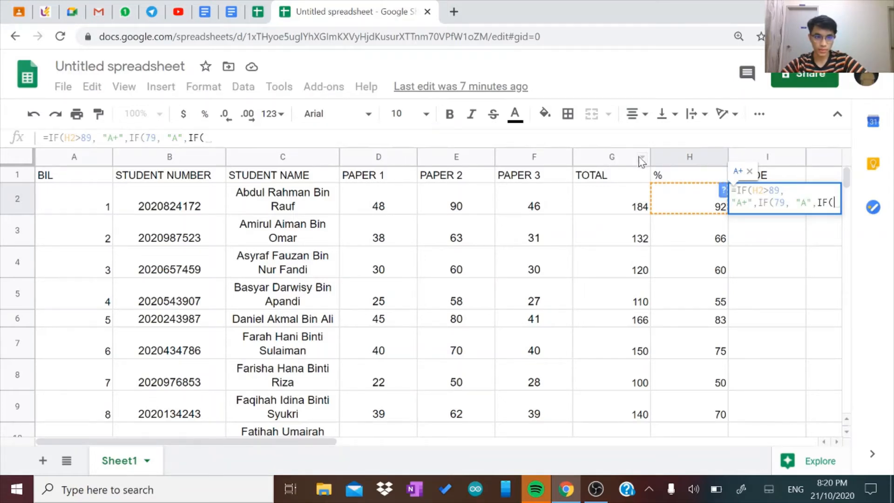
click(772, 202)
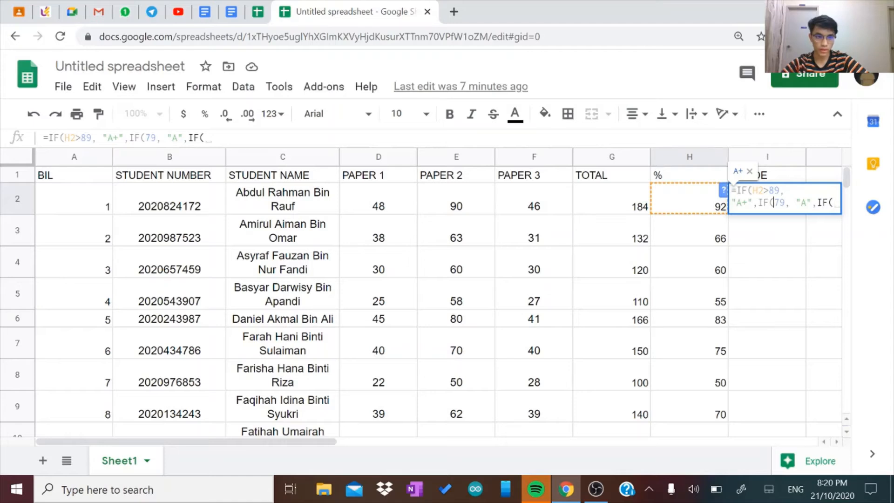
text(H2)
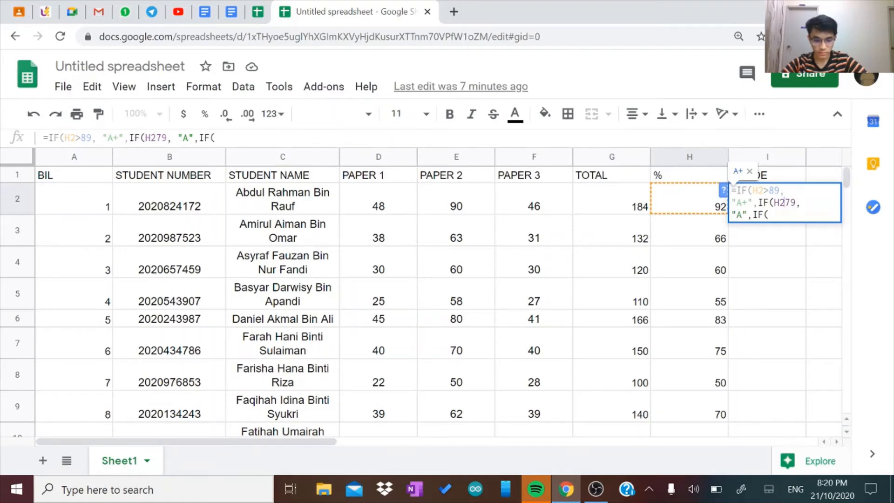
text(>)
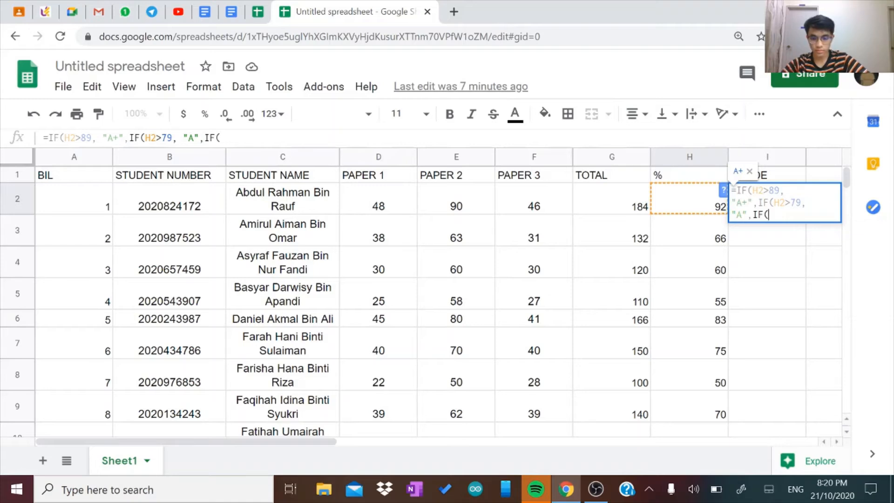
Step: Fill in the third IF of the I2 formula with H2>69, "A-", consulting the SCENARIO grade table for the A- range
text(H2)
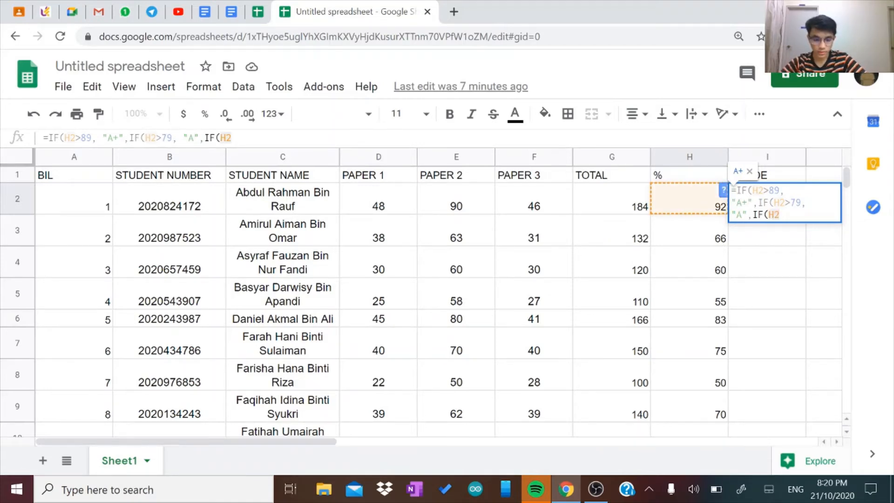
text(>)
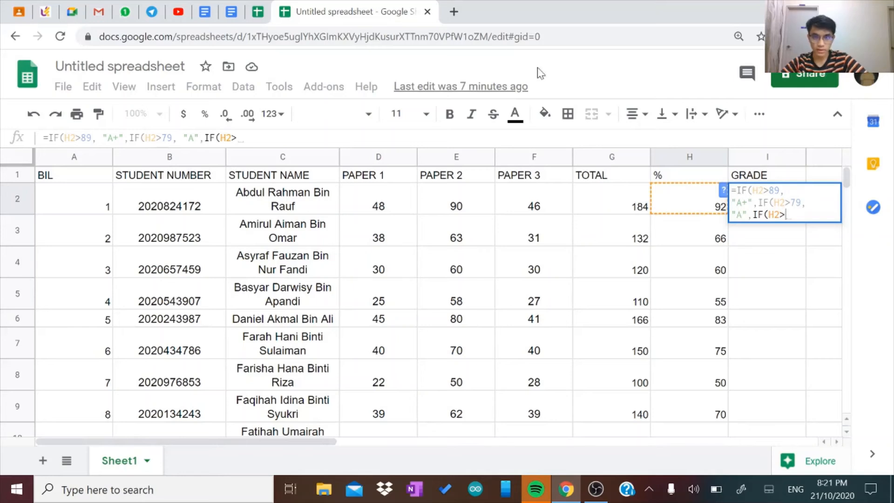
click(230, 14)
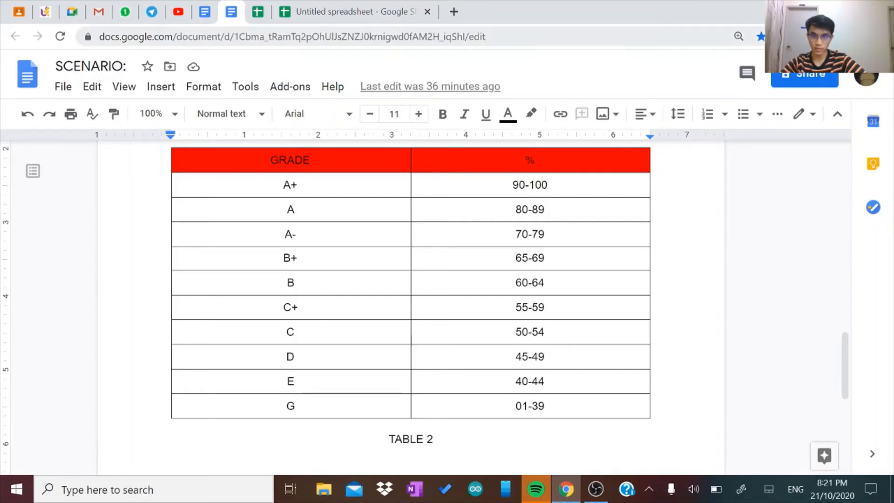
click(359, 16)
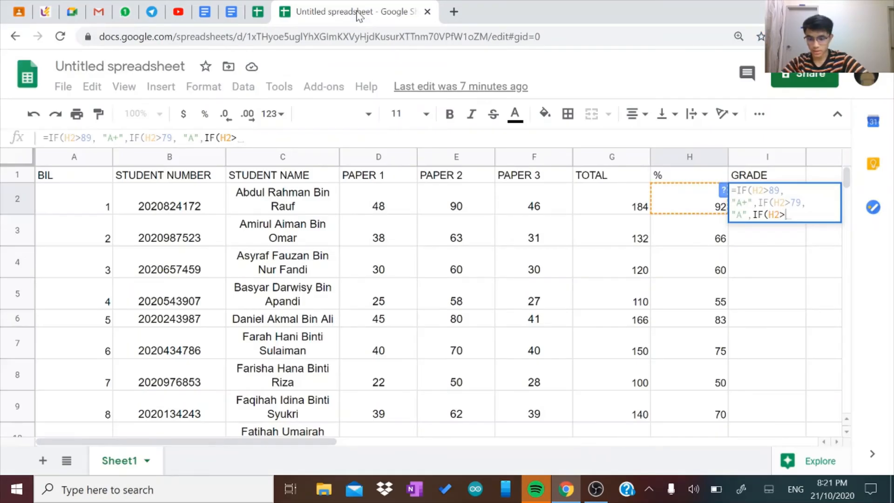
text(69)
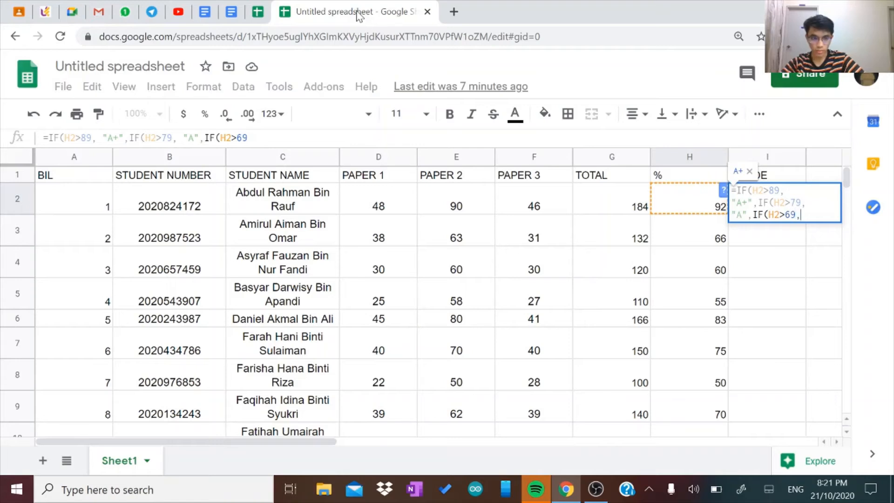
text(,)
text(")
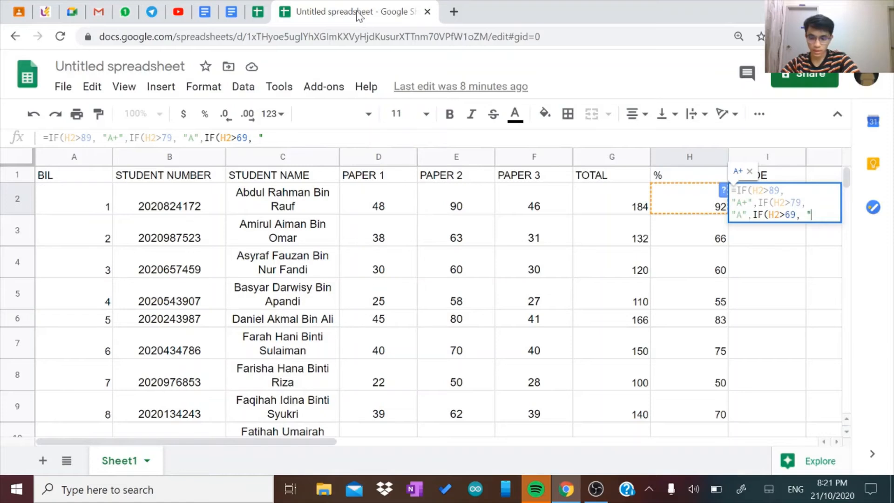
text(A-)
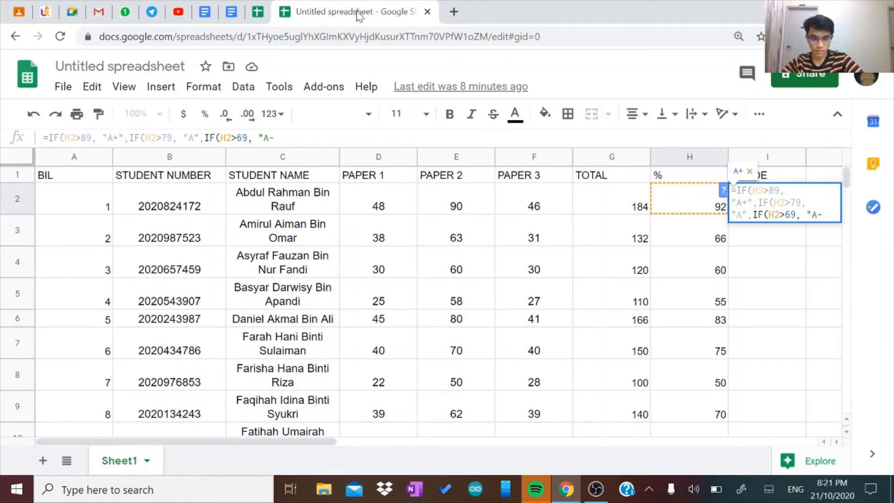
text(")
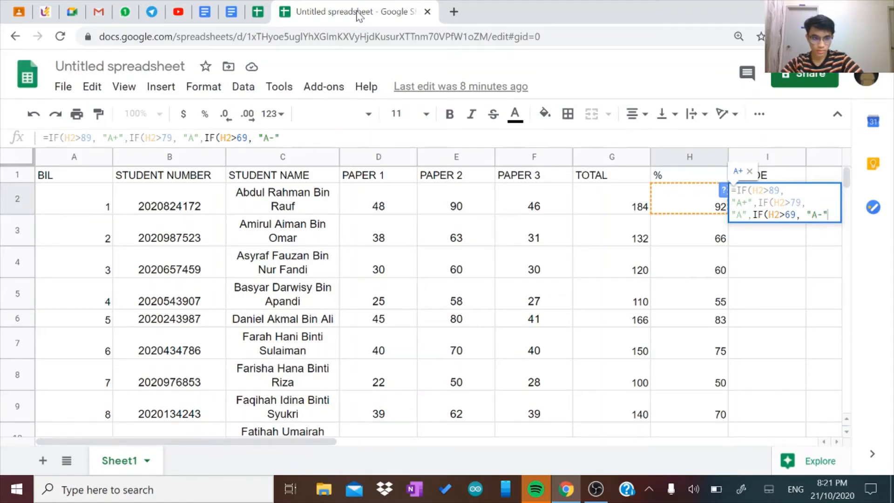
Step: Append a fourth nested condition, ,IF(H2>, after "A-" in the I2 grade formula
text(,)
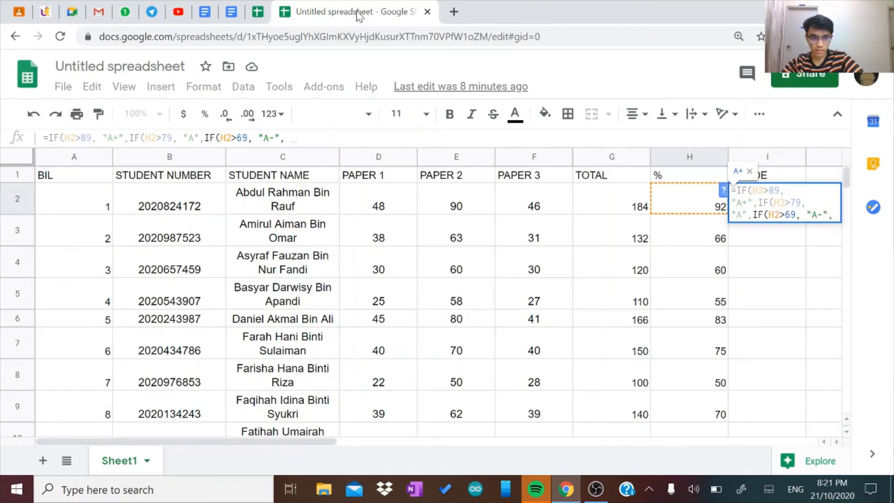
key(BackSpace)
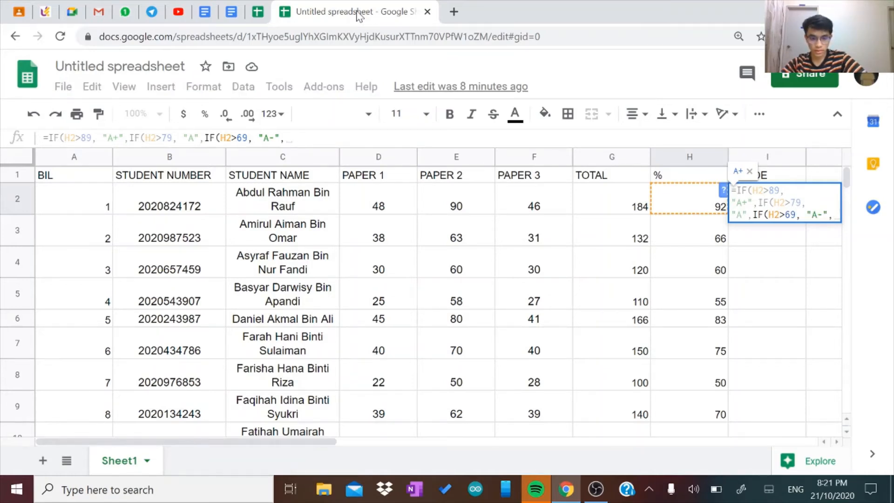
text(IF)
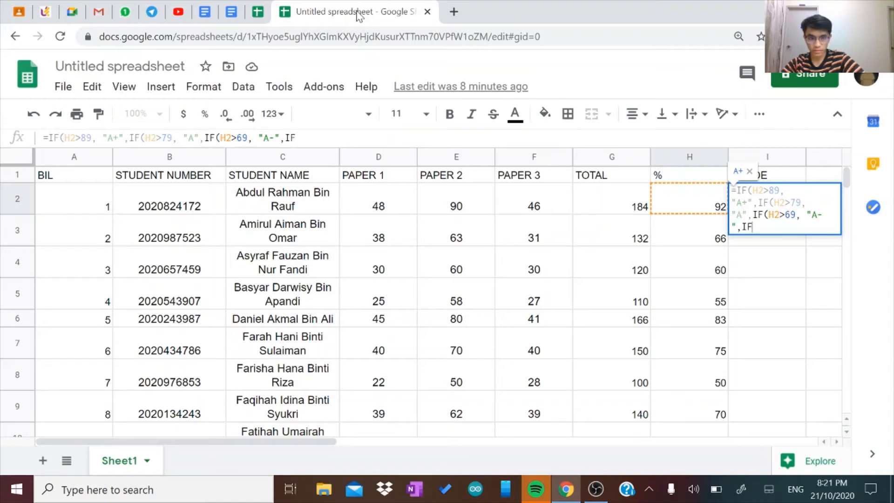
text(()
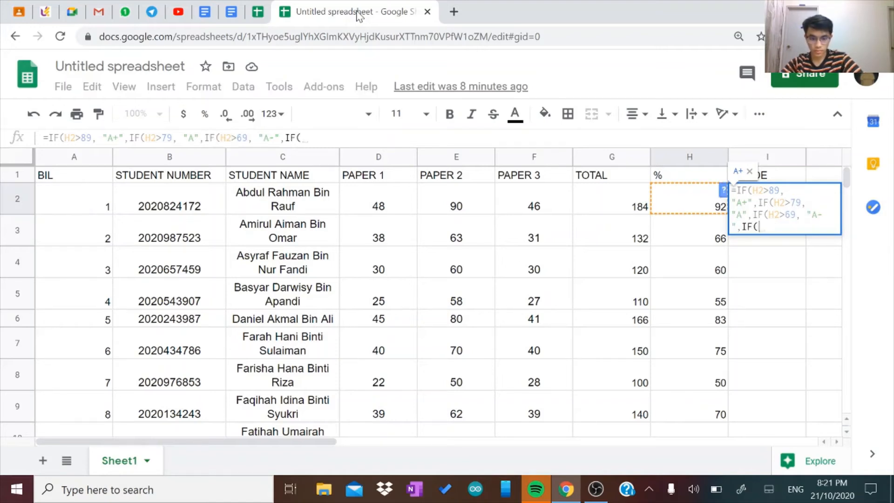
text(H2)
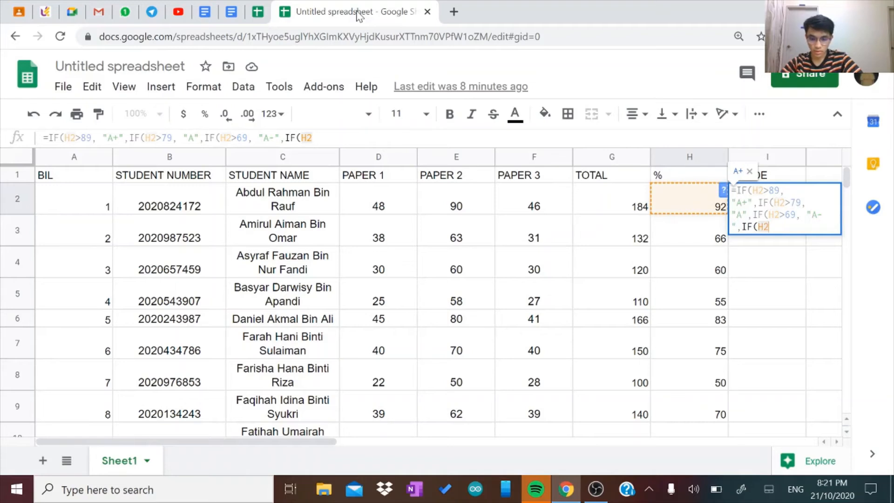
text(>)
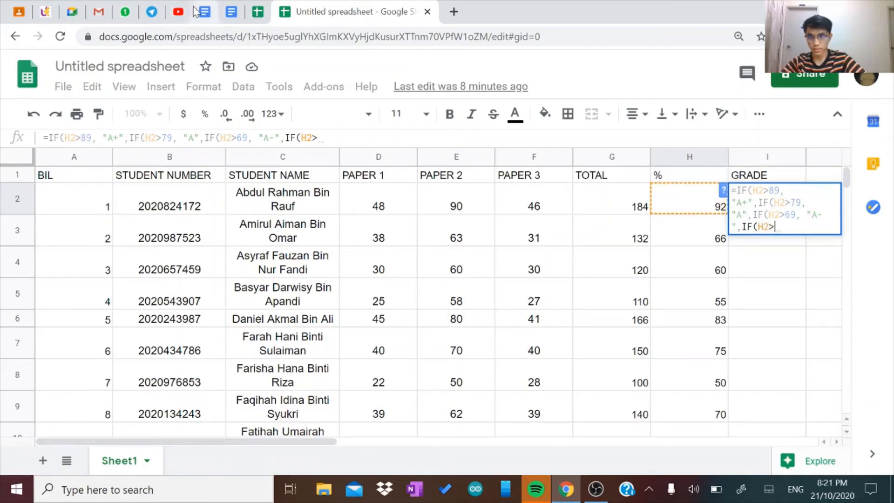
Step: Complete the fourth IF of the I2 formula with 64, "B+" after checking the B+ range in the SCENARIO document's grade table
click(232, 13)
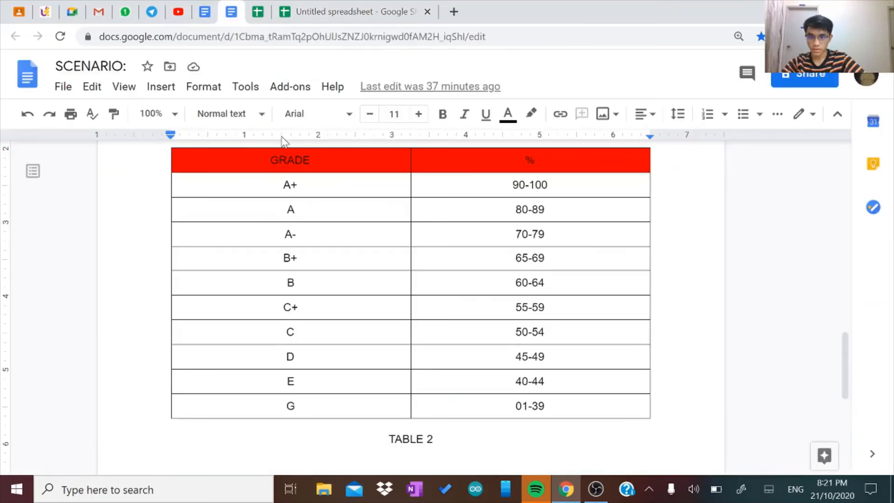
click(339, 1)
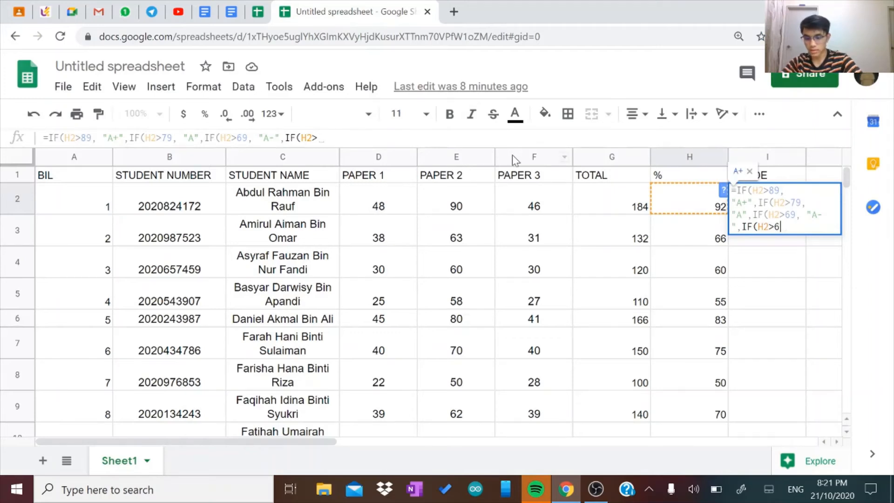
text(64)
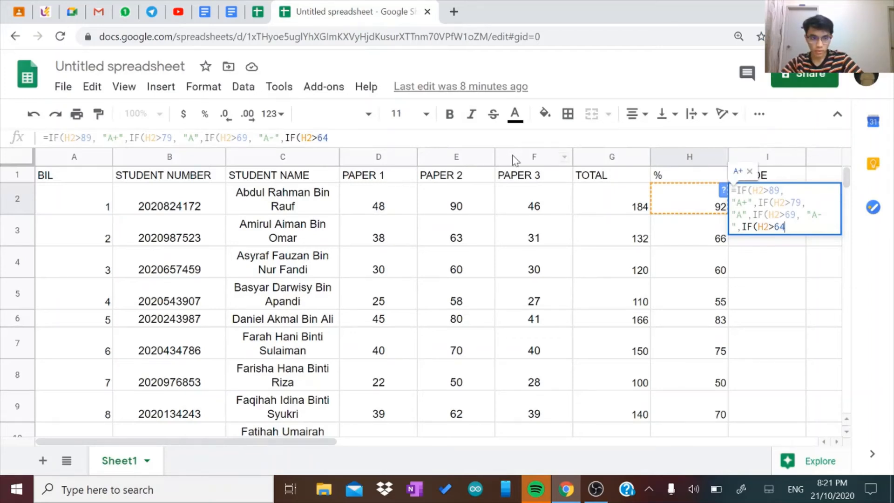
text(,)
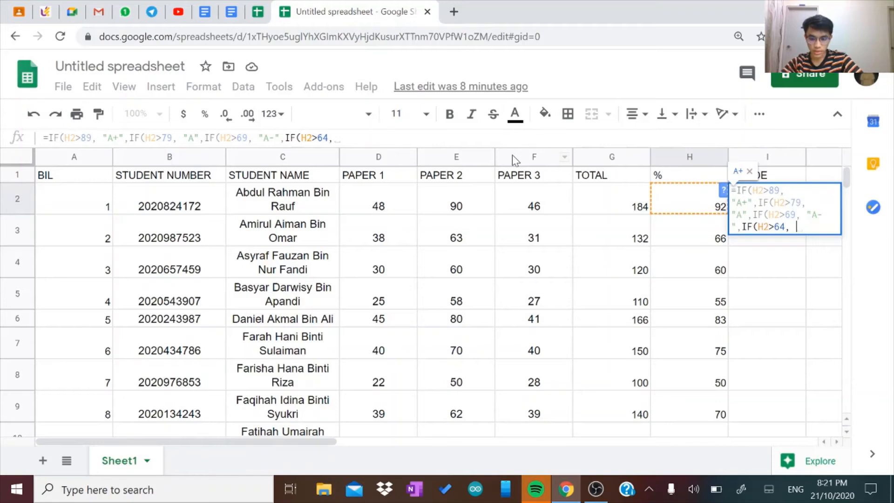
text( ")
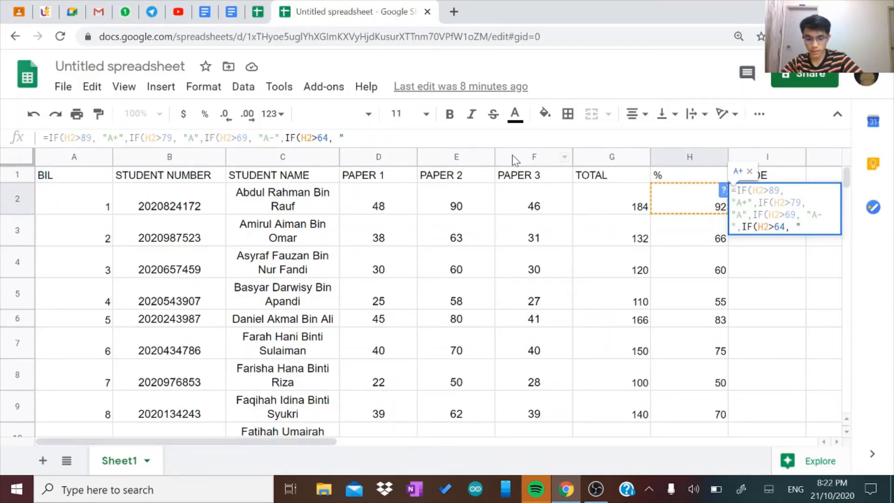
text(B)
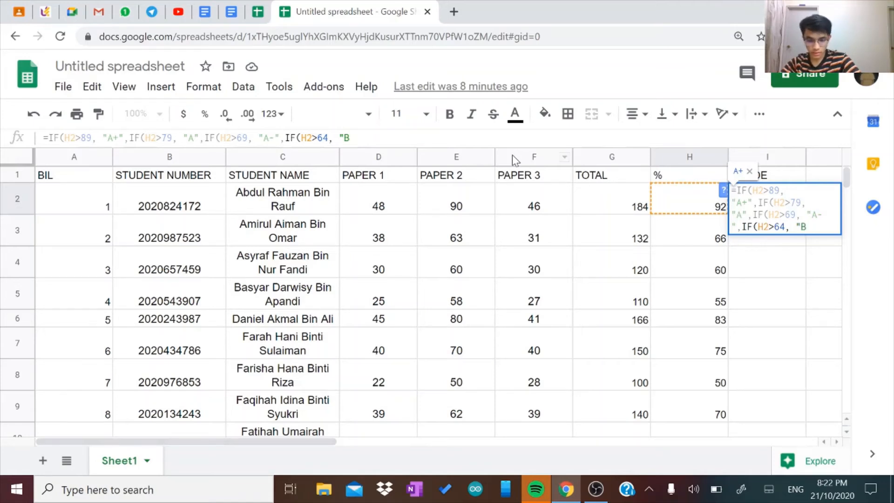
text(+)
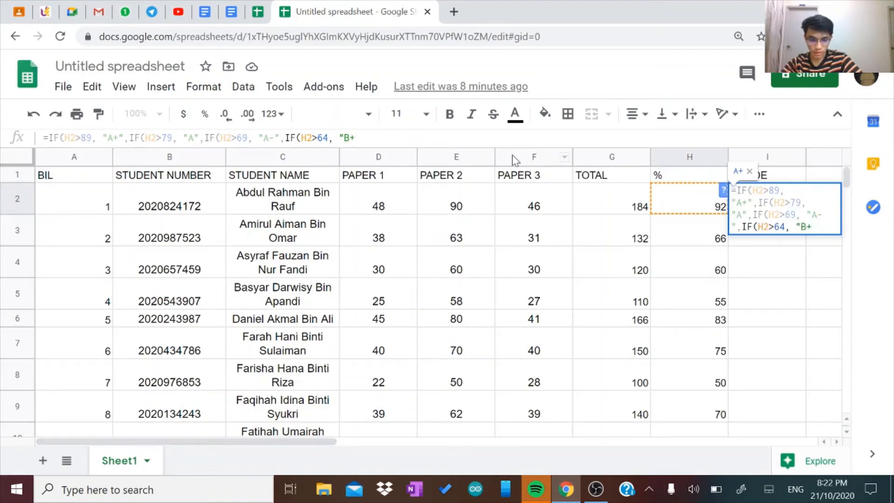
text(")
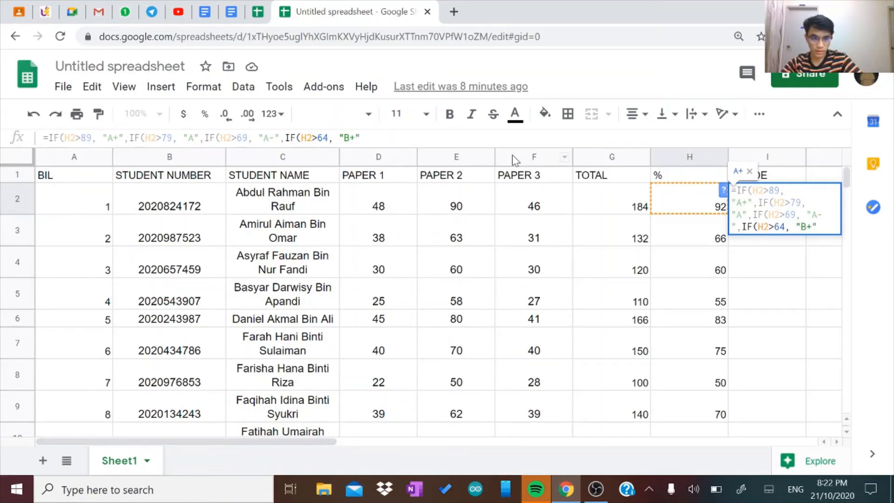
Step: Extend the I2 grade formula with ,IF(H2>59, "B", consulting the SCENARIO document's grade table for the B range
text(,)
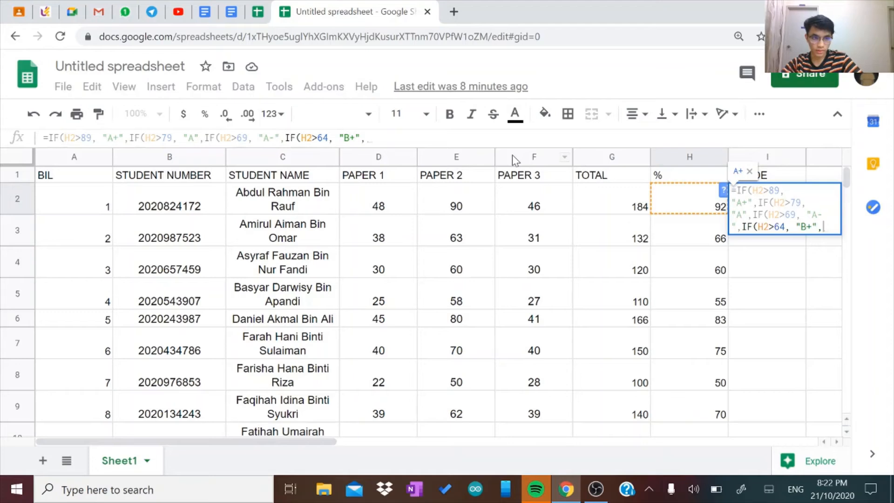
text(IF)
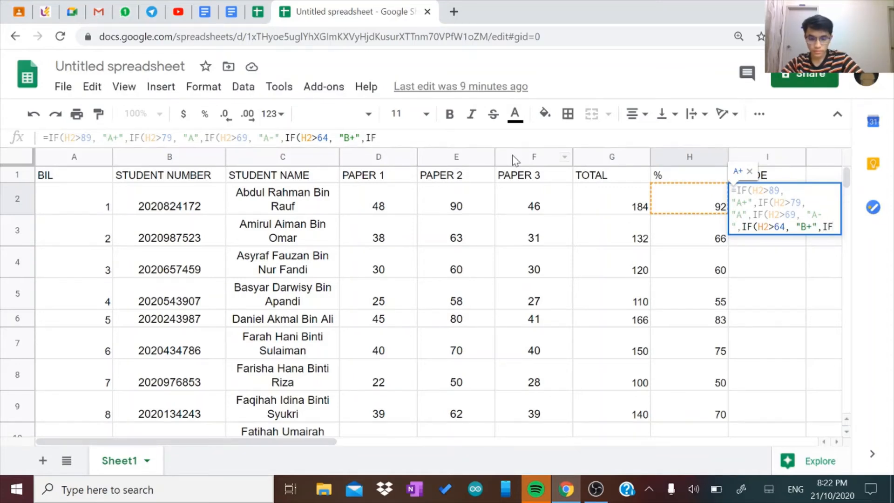
text((H2)
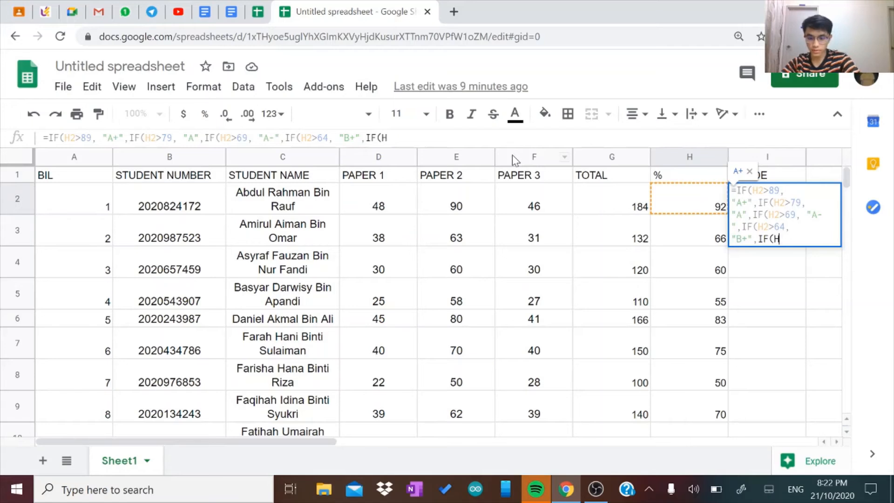
text(>)
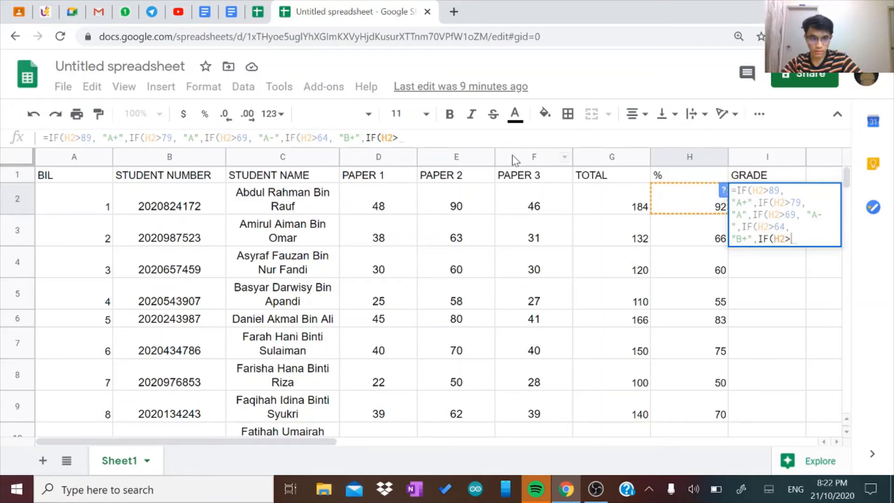
click(231, 11)
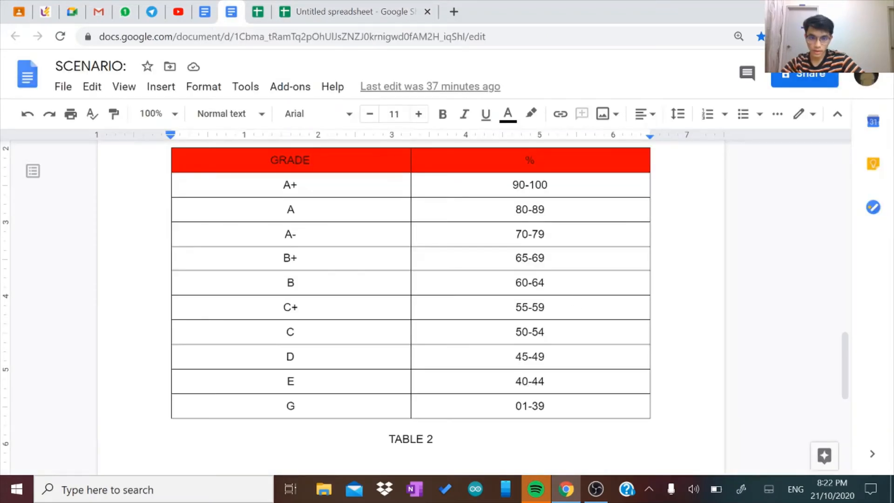
click(346, 11)
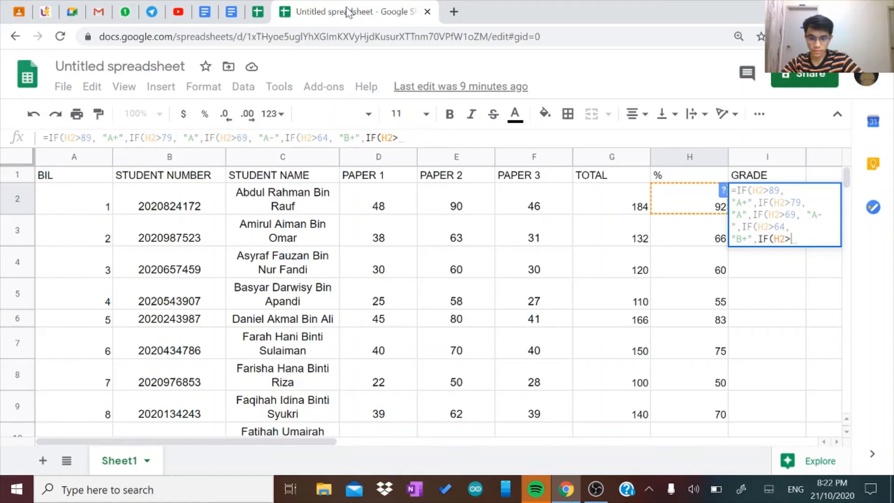
text(59)
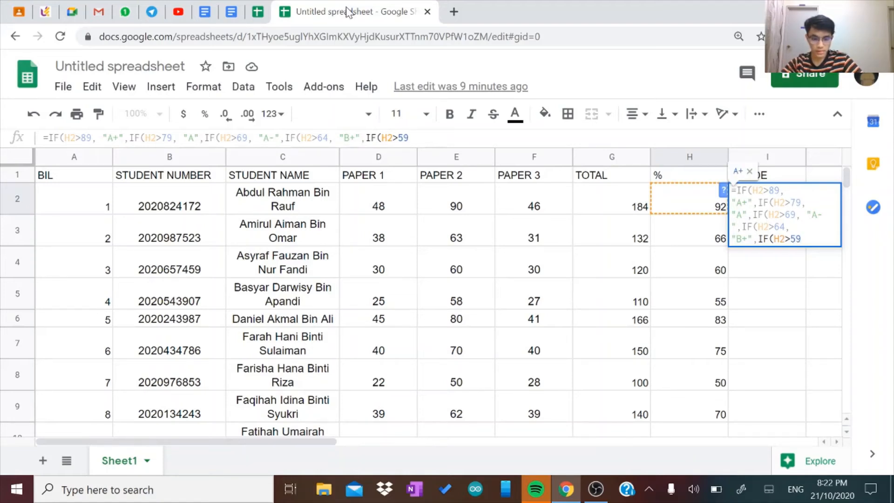
text(, )
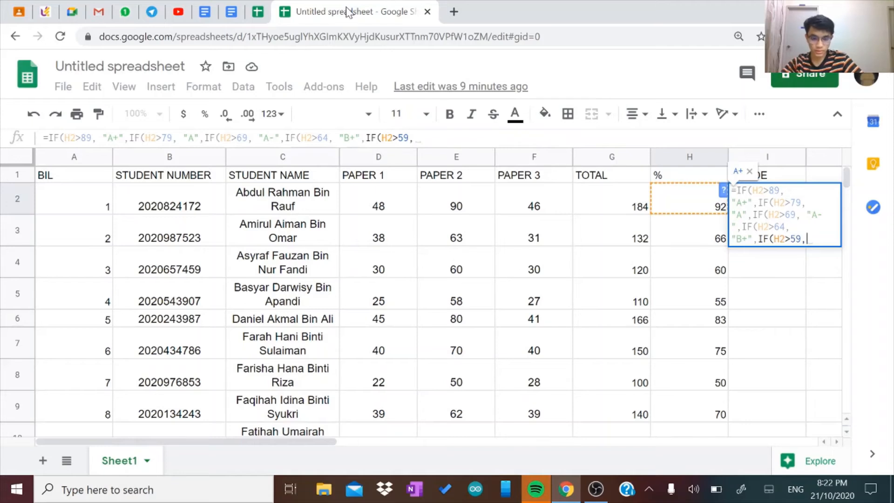
text(")
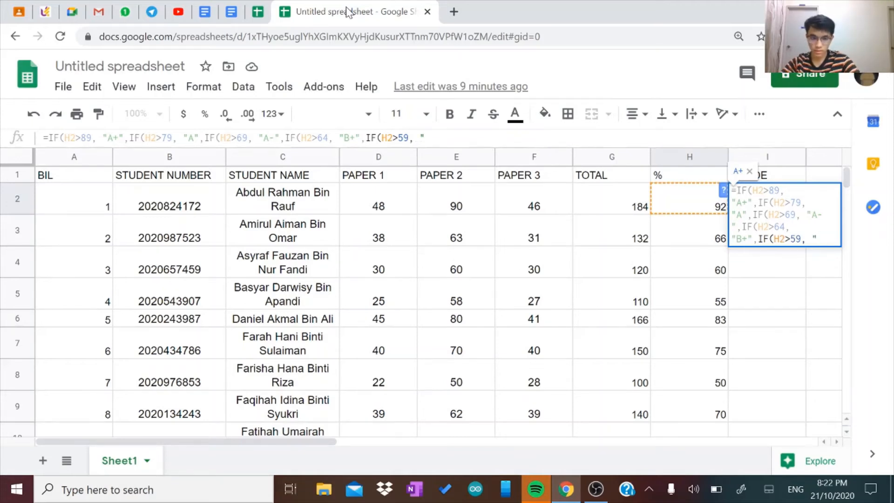
text(B)
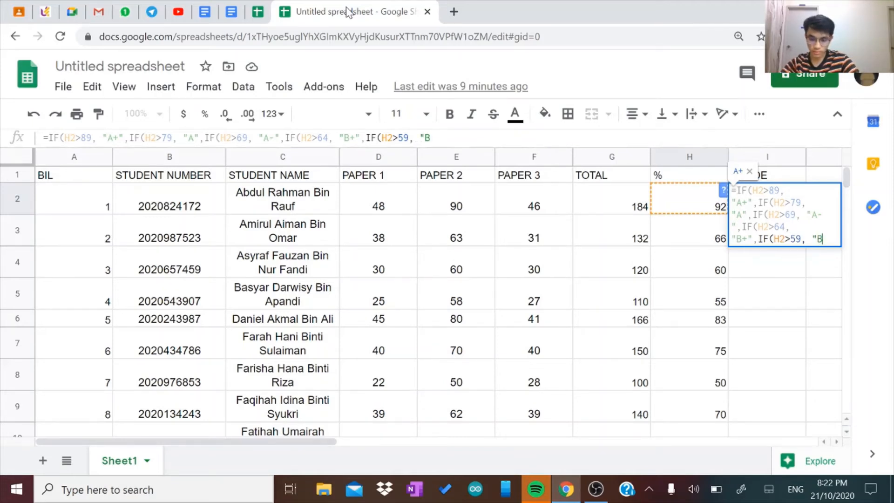
text(")
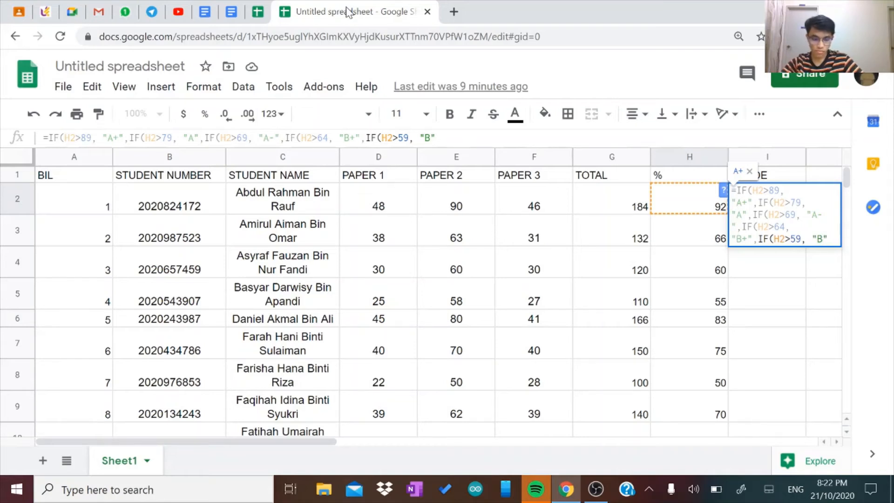
Step: Extend the I2 grade formula with ,IF(H2>54, consulting the SCENARIO document's grade table for the C+ range
text(,)
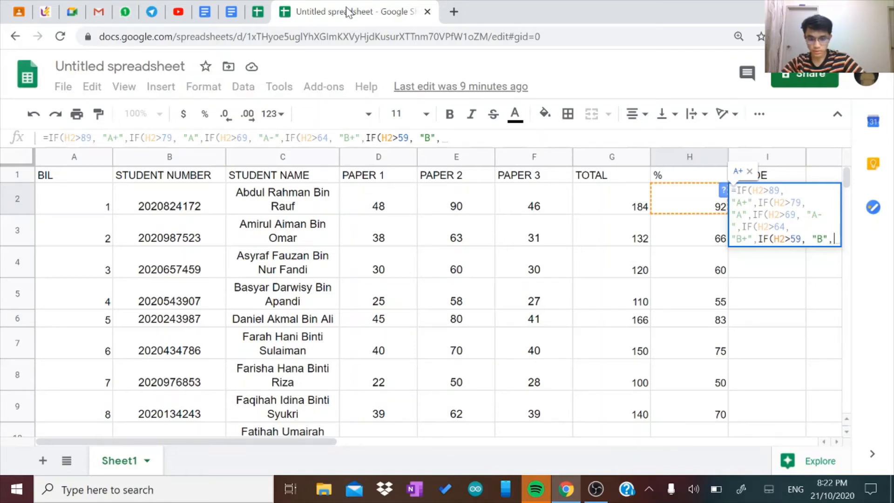
text(i)
key(BackSpace)
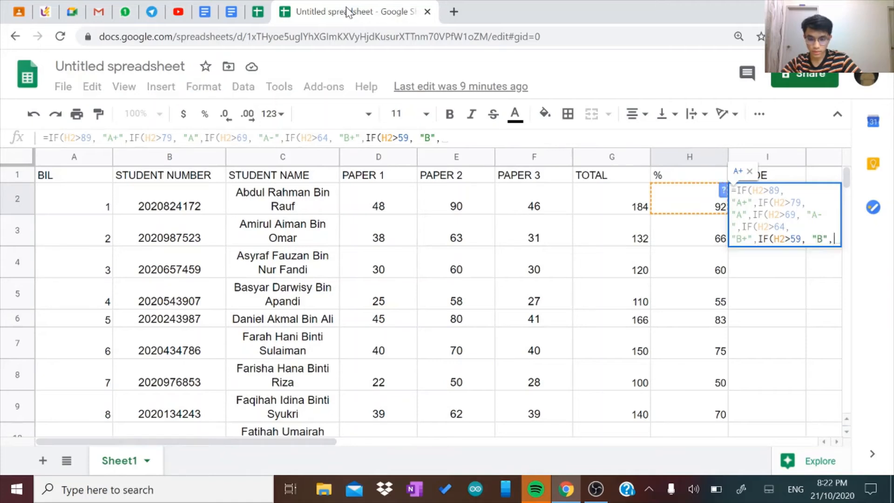
text(I)
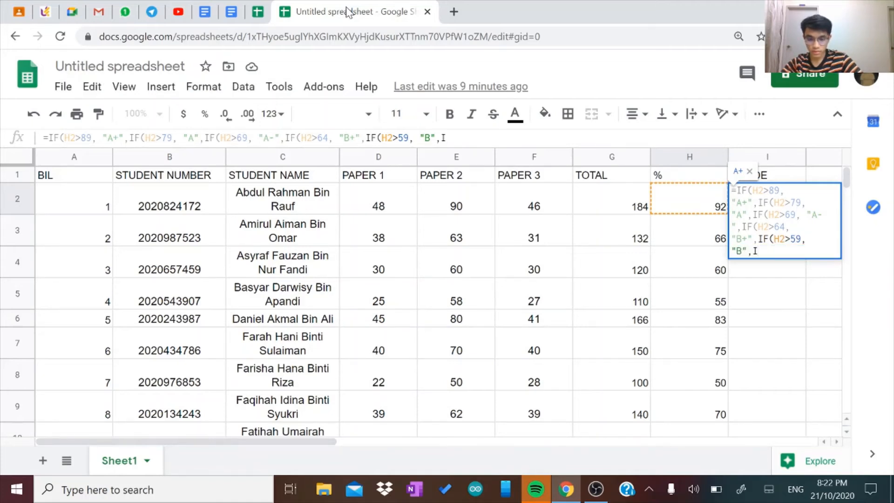
text(F()
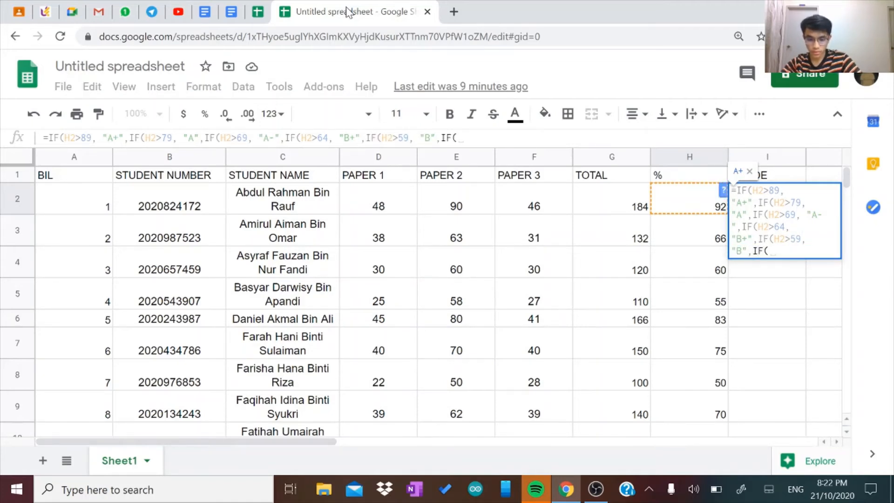
text(H2>)
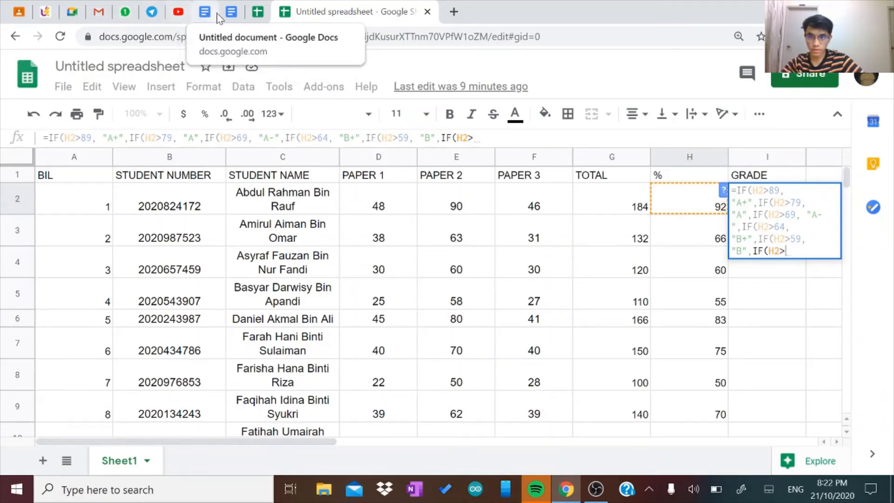
click(231, 13)
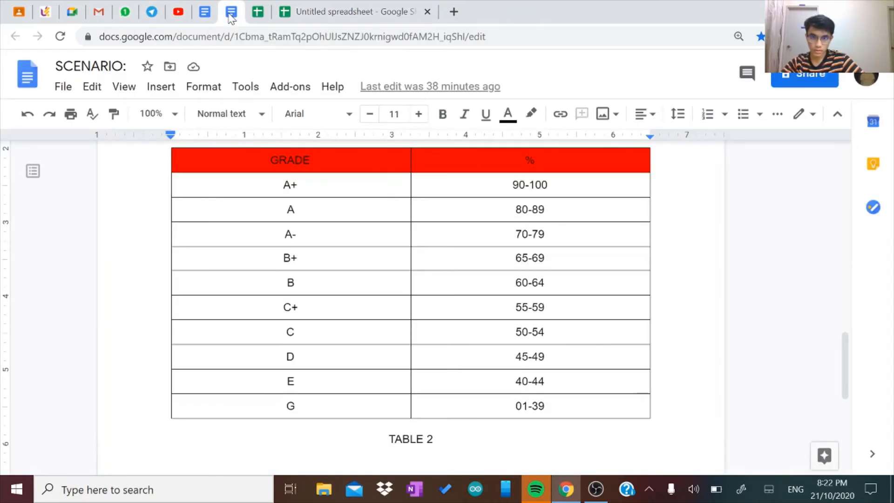
click(296, 13)
text(59, "B",IF(H2>5)
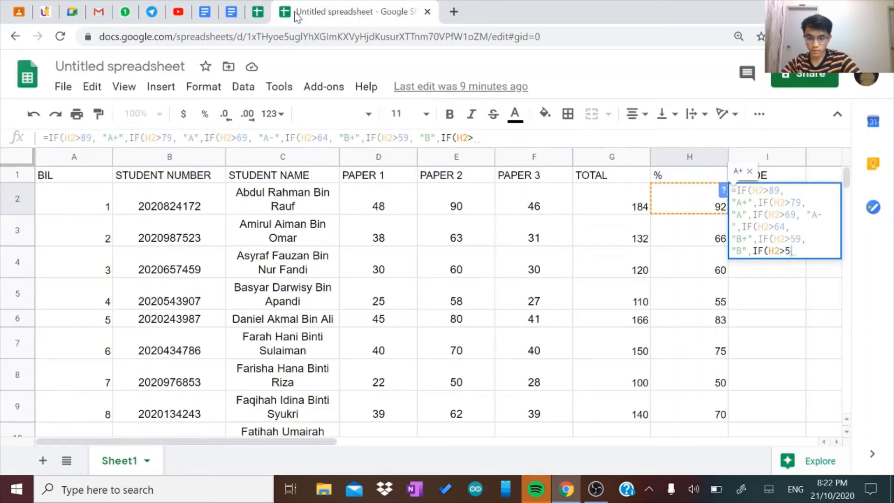
text(4)
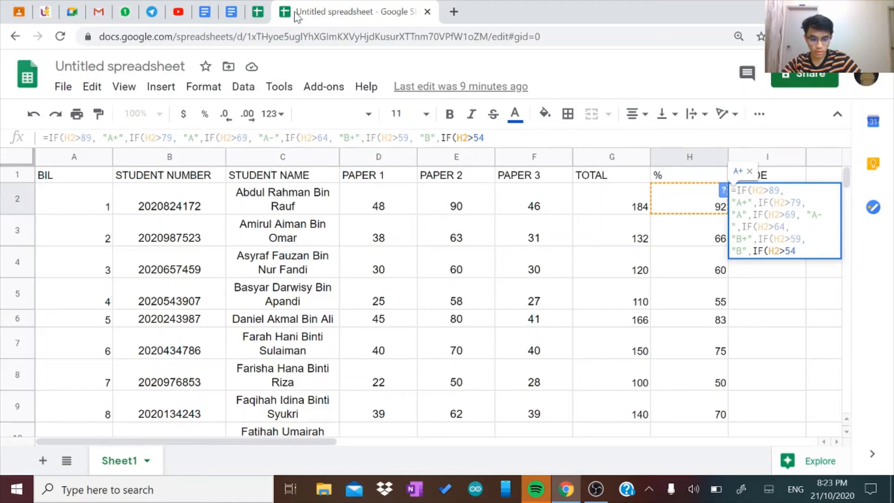
text(, )
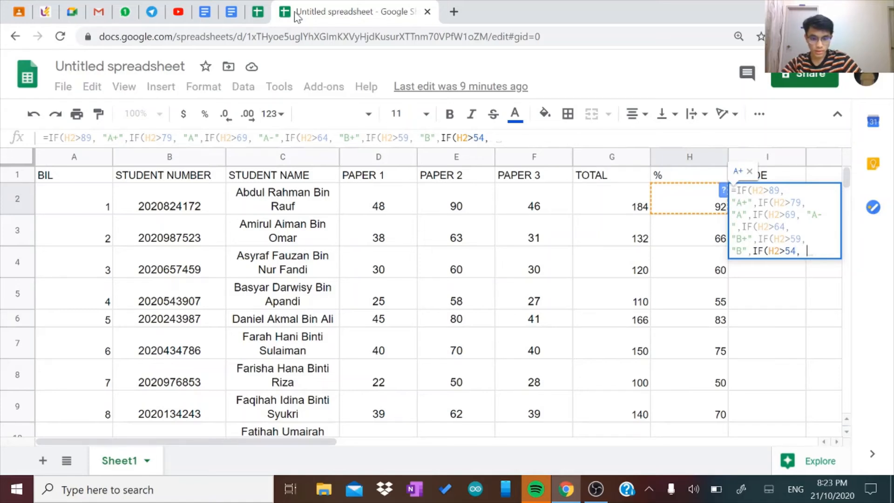
text(")
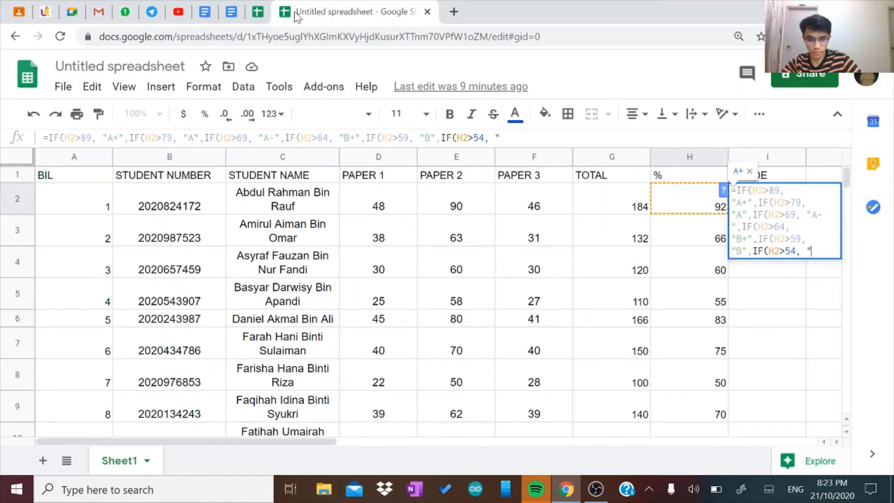
text(54")
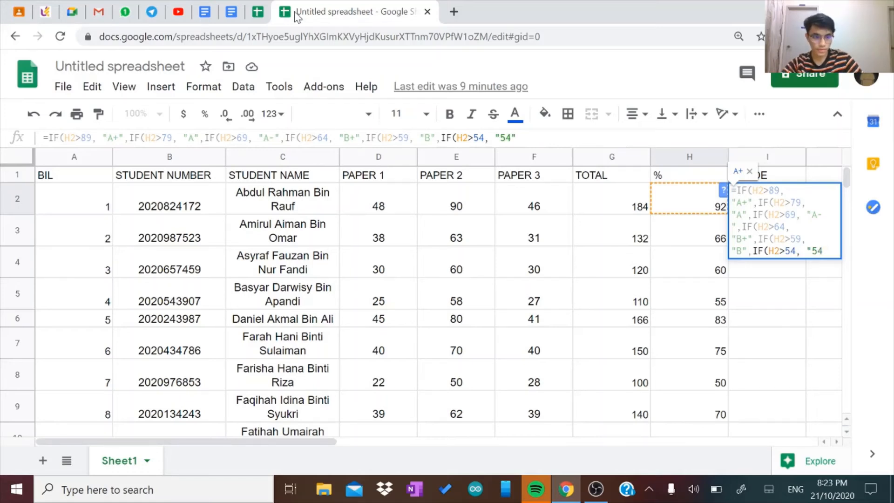
key(BackSpace)
key(BackSpace)
key(BackSpace)
key(BackSpace)
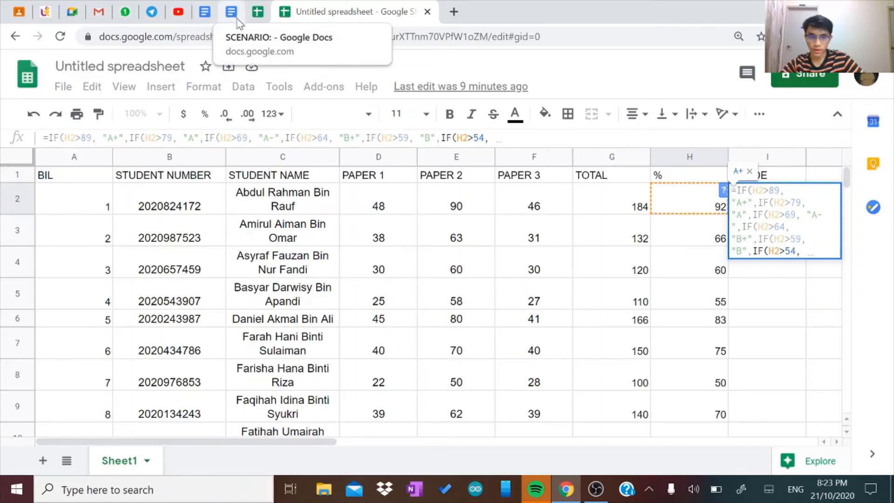
text(C)
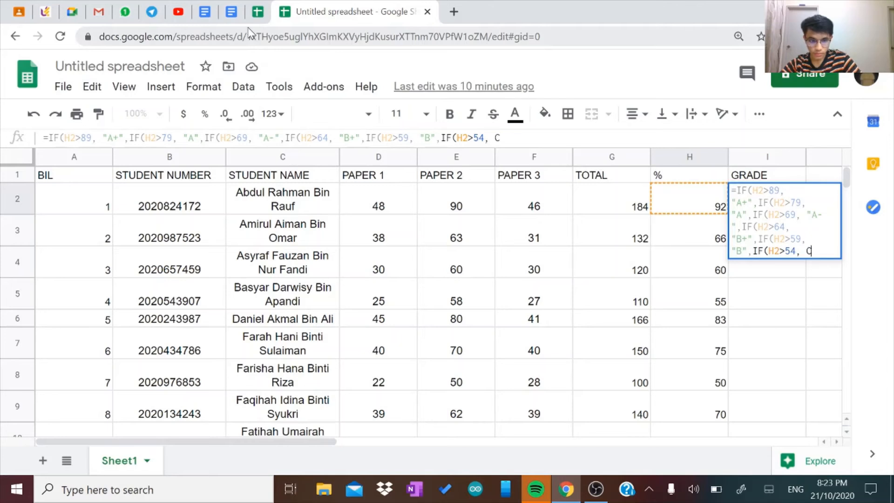
key(BackSpace)
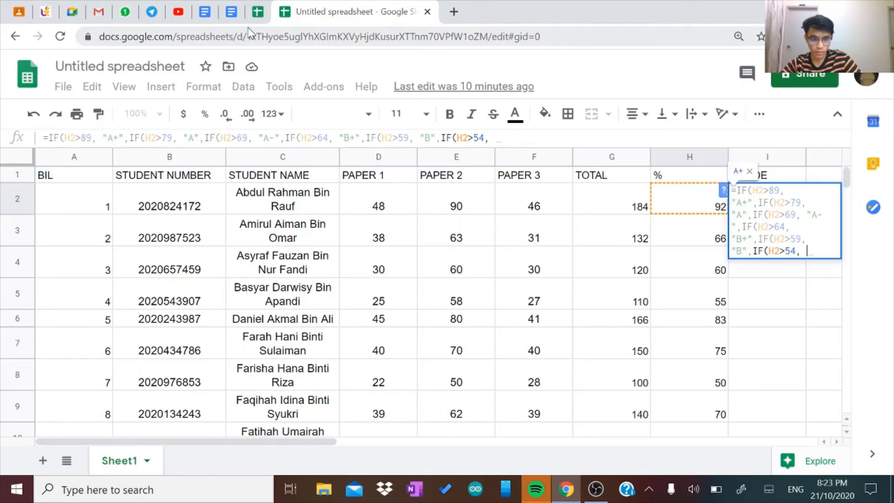
Step: Enter "C+" as the grade returned by the H2>54 condition in the I2 formula
text(")
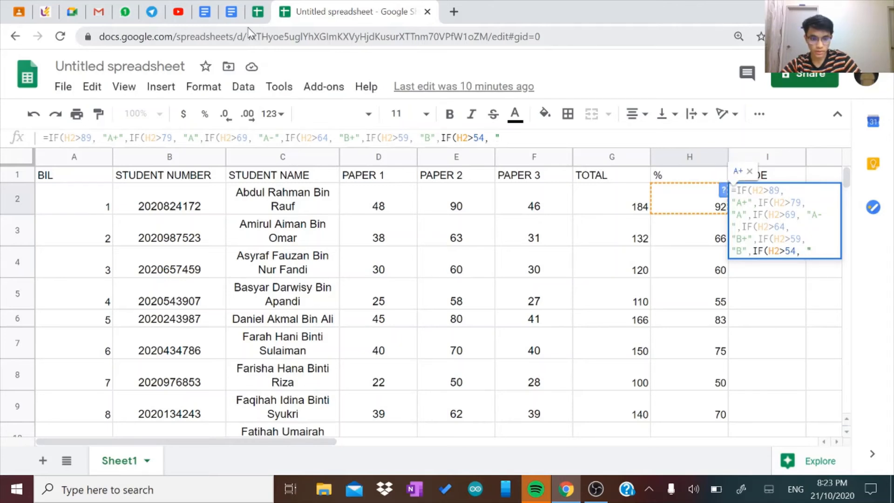
text(C)
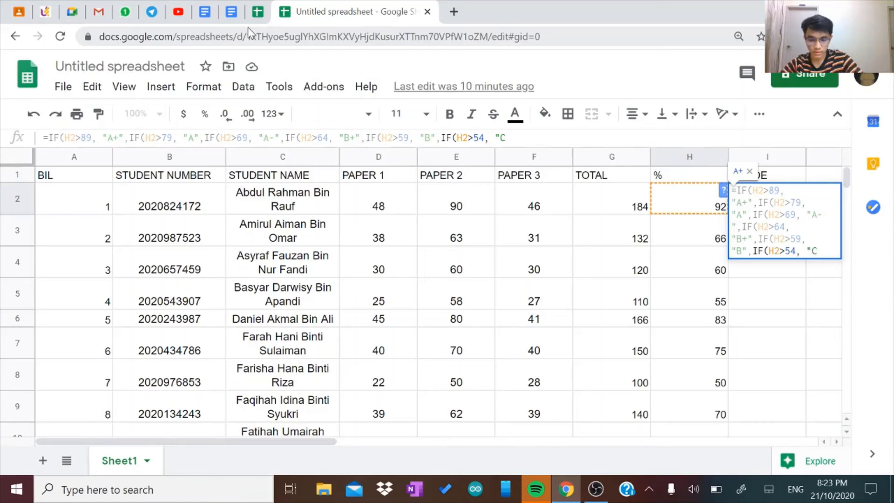
text(+)
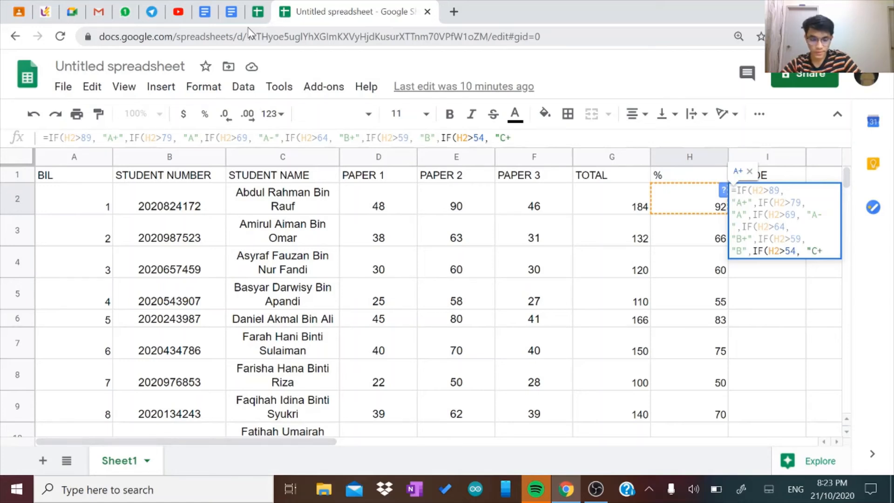
text(")
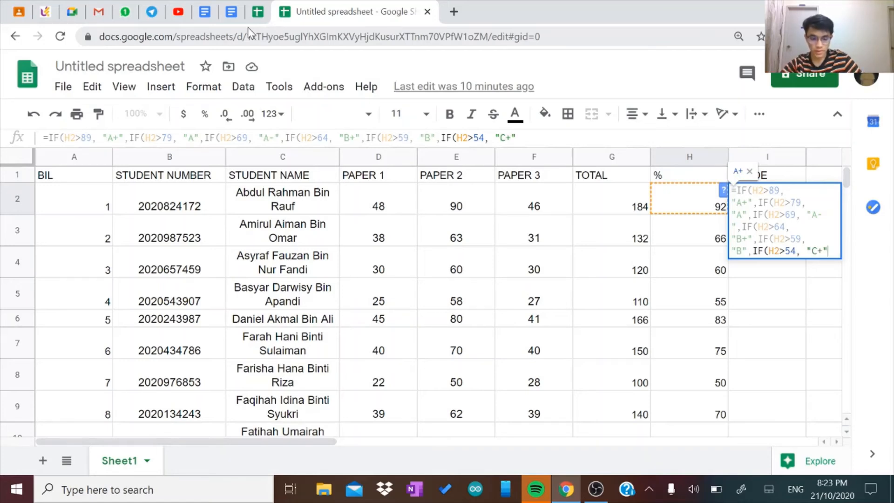
Step: Extend the I2 grade formula with ,IF(H2>49, "C", checking the C range in the SCENARIO document's grade table
text(,)
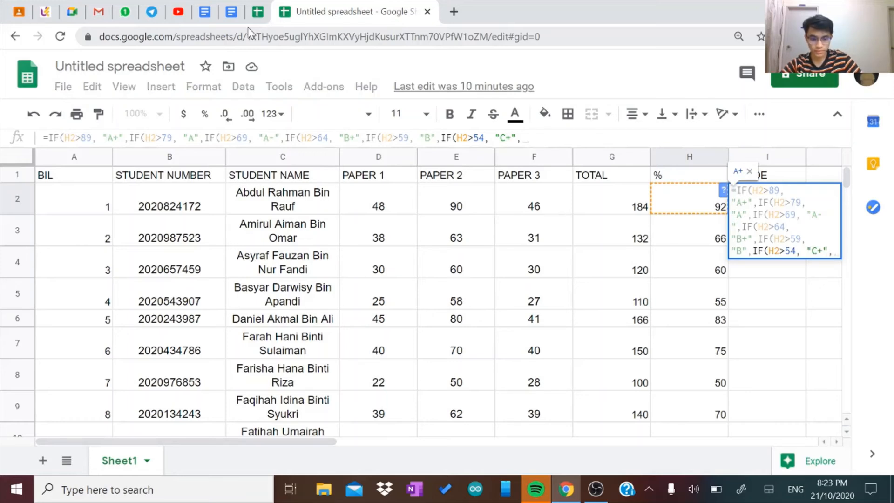
text(IF()
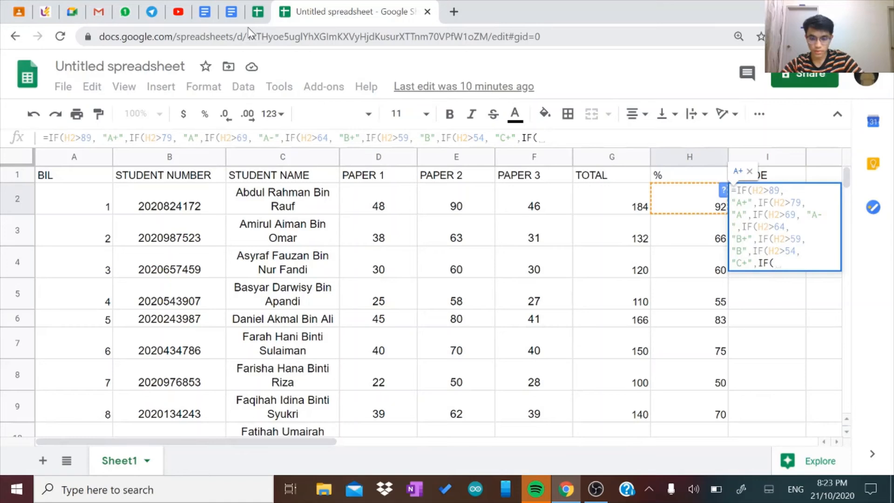
text(H2>)
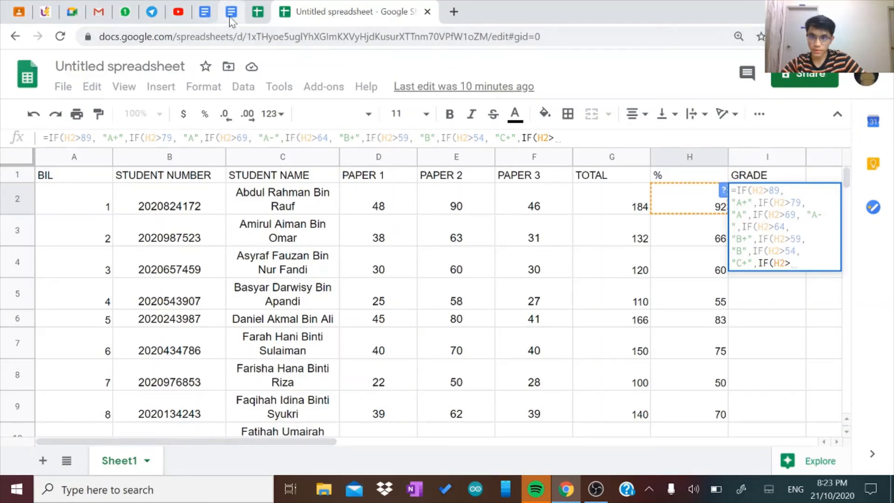
click(231, 12)
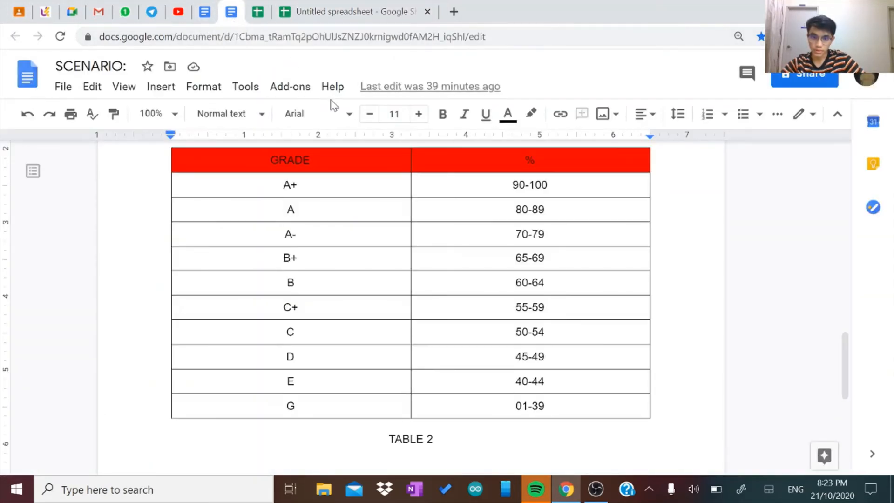
click(389, 15)
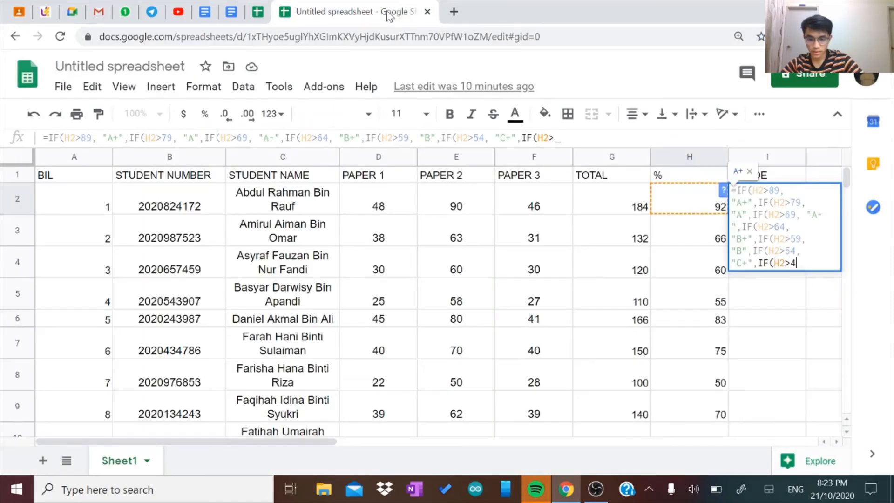
text(49)
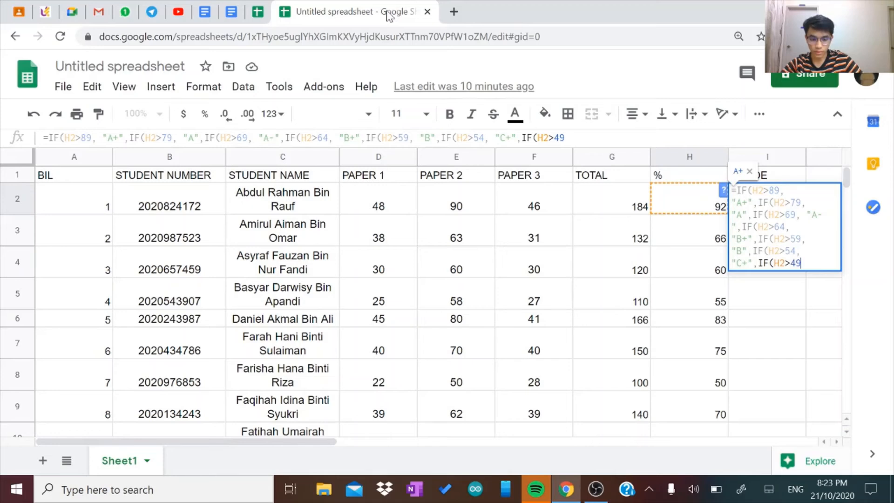
text(, )
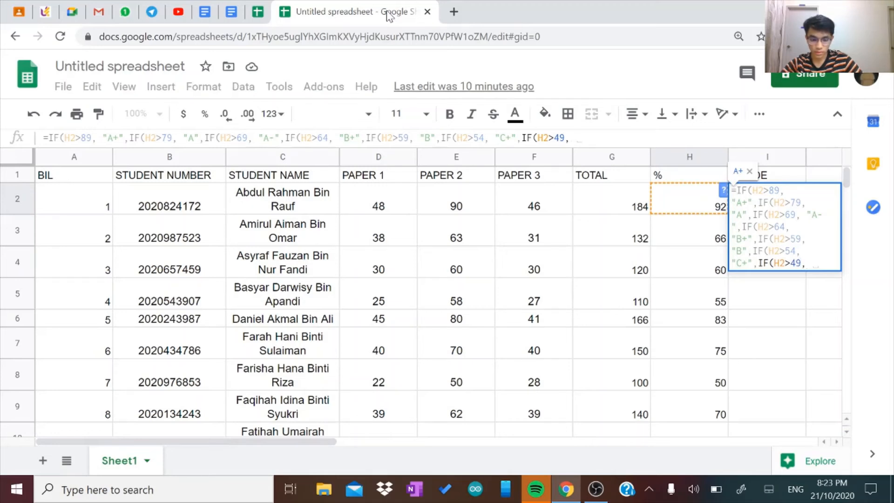
text(")
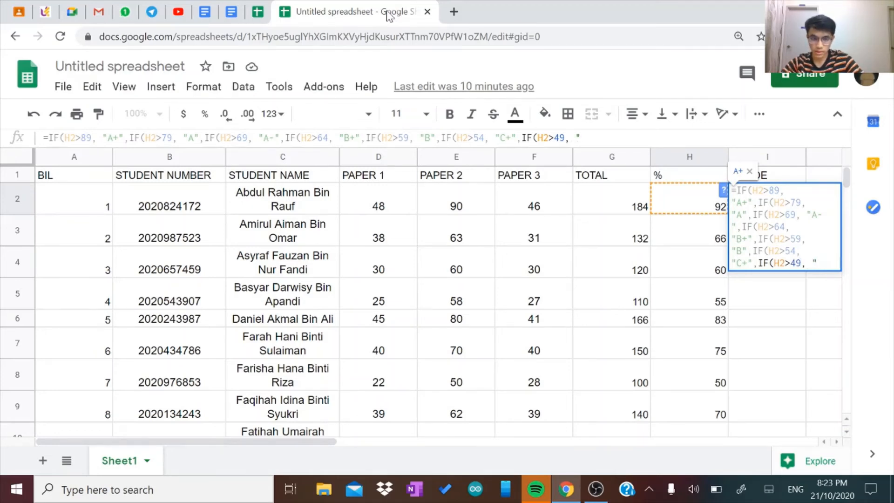
text(C)
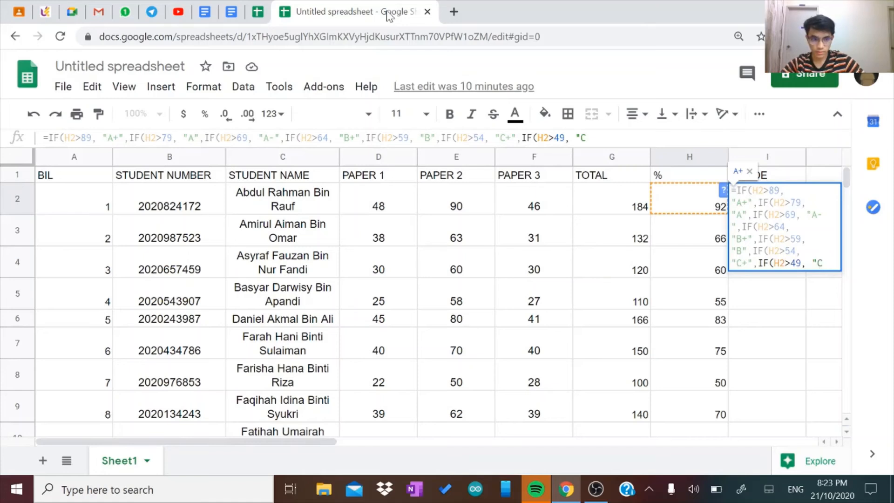
text(")
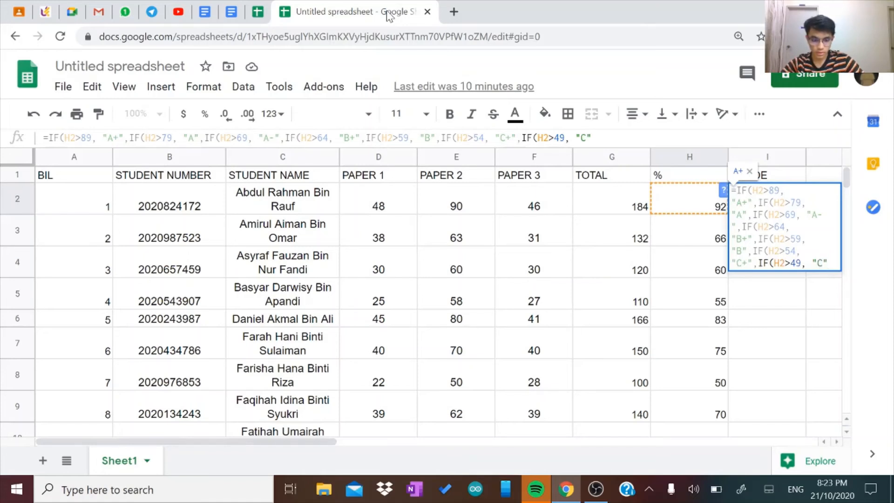
Step: Extend the I2 grade formula with ,IF(H2>44, "D", consulting the SCENARIO document's grade table for the D range
text(,)
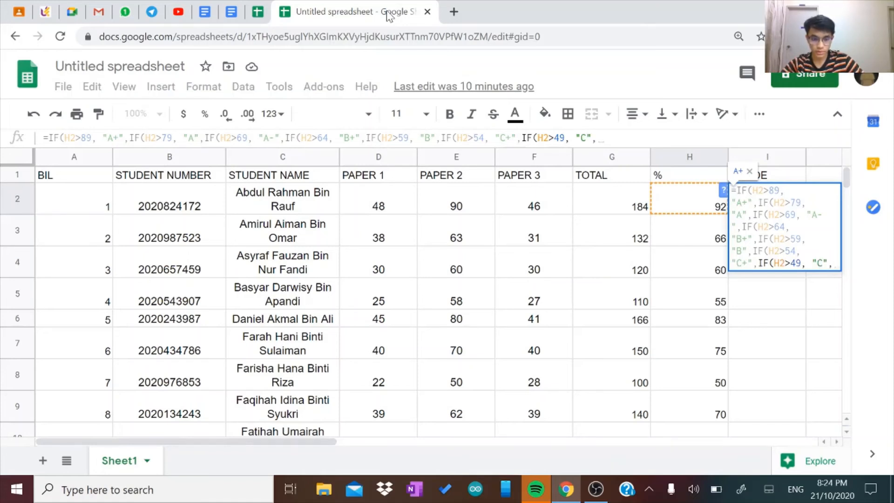
text(IF()
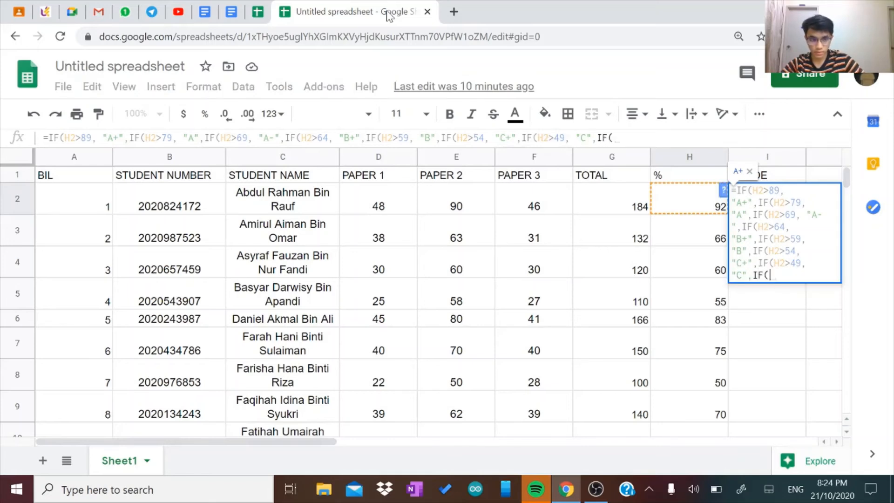
text(H2)
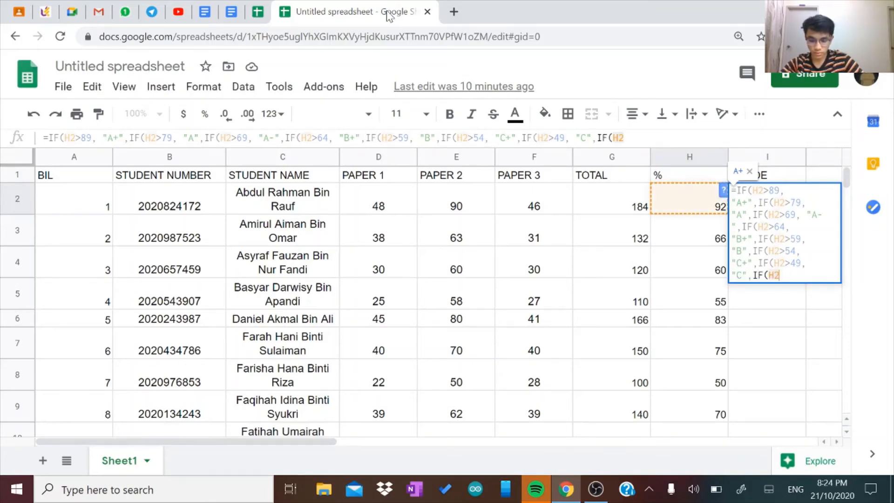
text(>)
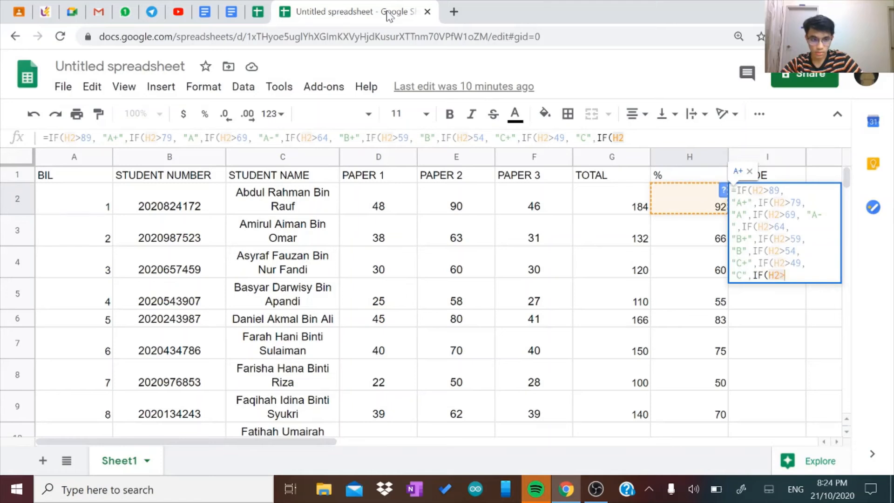
click(231, 12)
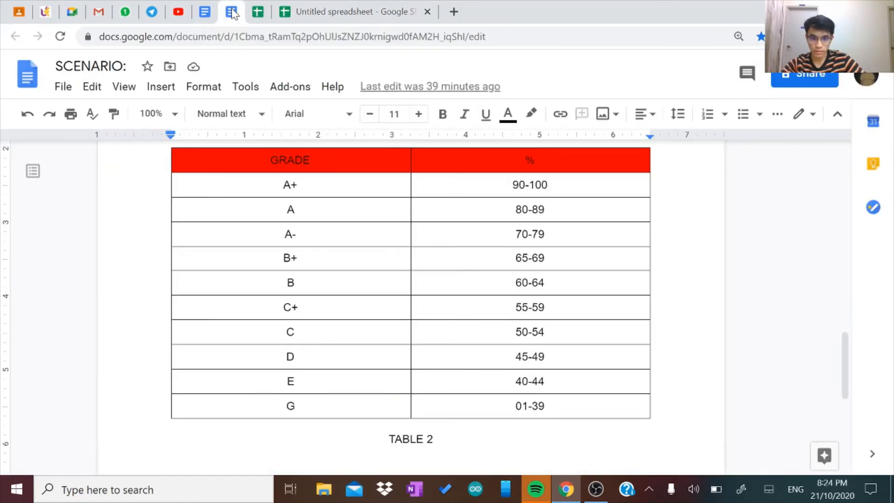
click(315, 14)
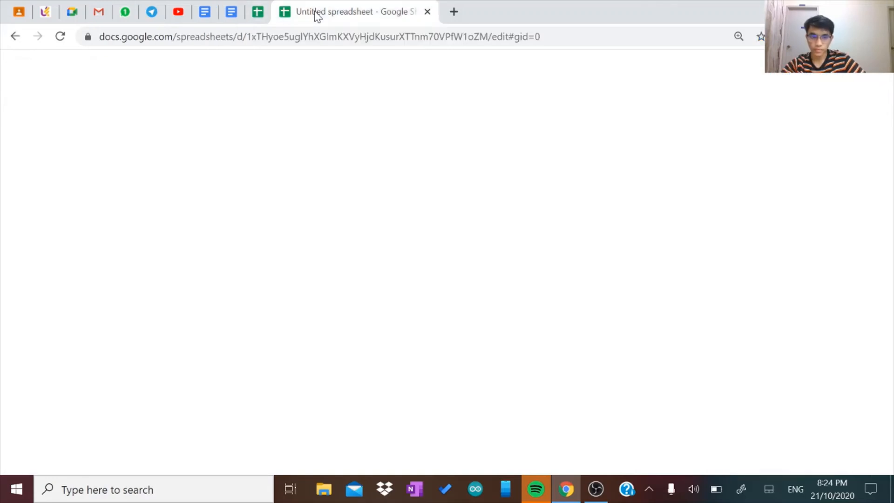
click(224, 16)
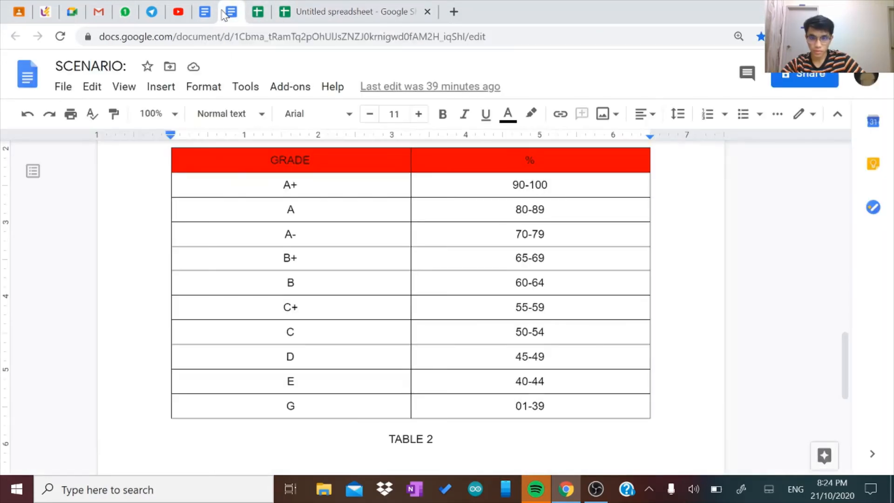
click(303, 14)
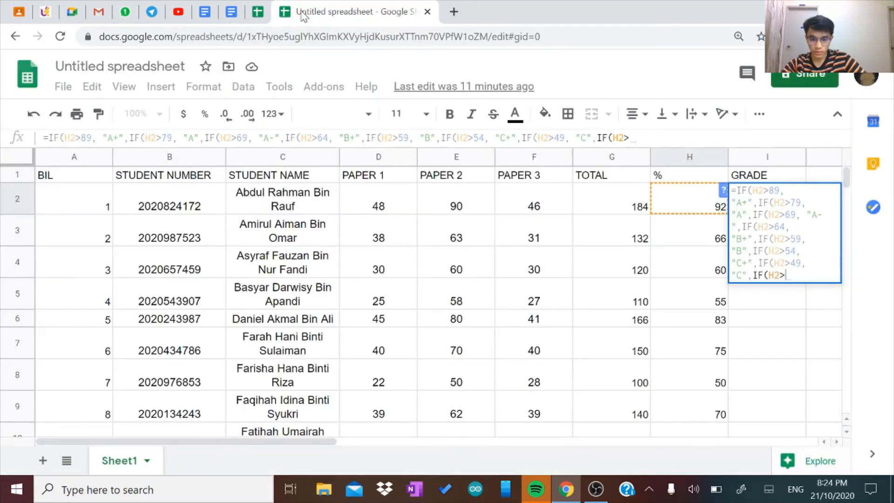
text(44,)
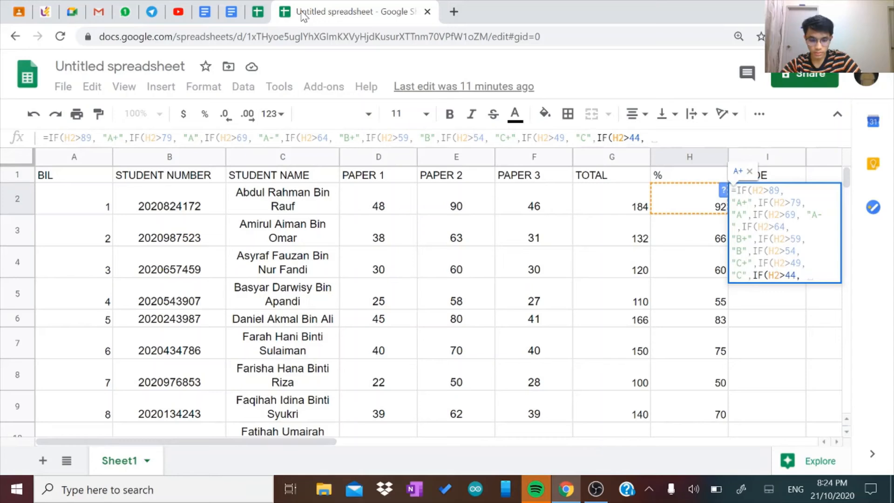
text( ")
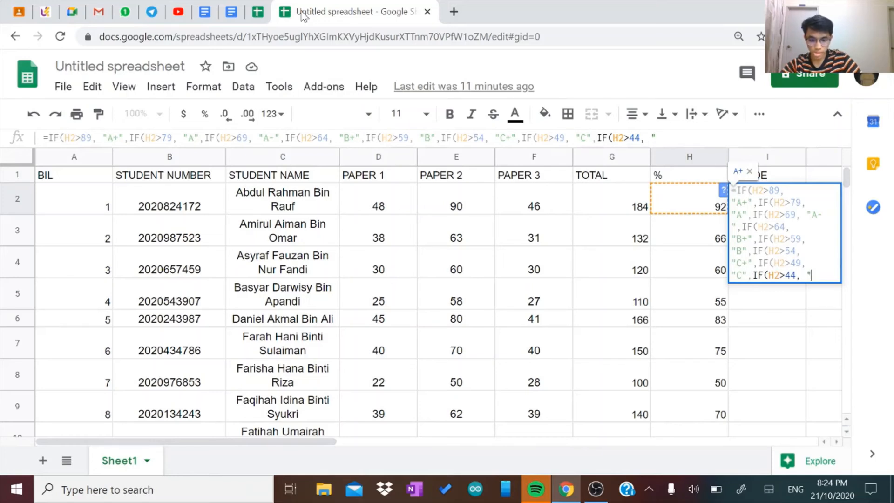
text(D)
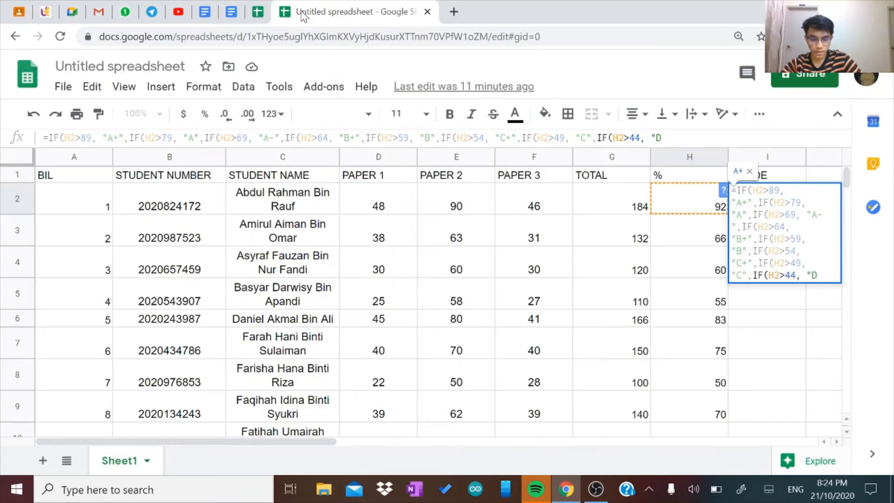
text(")
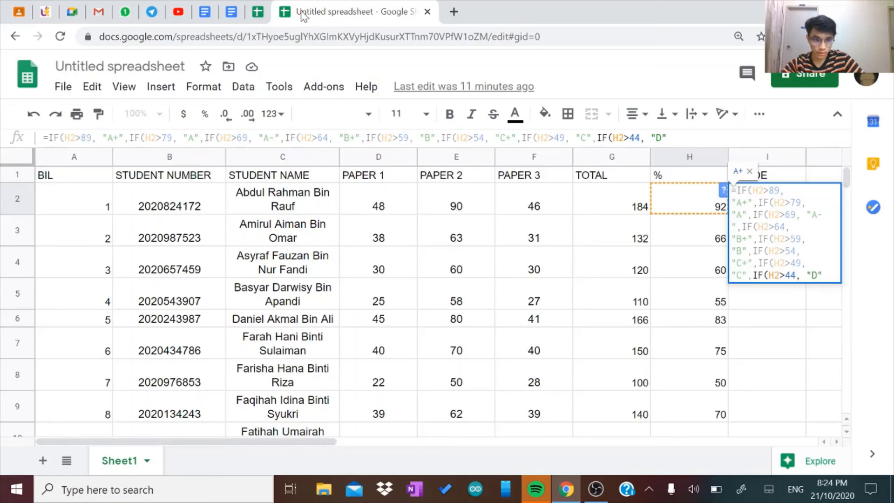
Step: Extend the I2 grade formula with ,IF(H2>39, "E", checking the E range in the SCENARIO document's grade table
text(,)
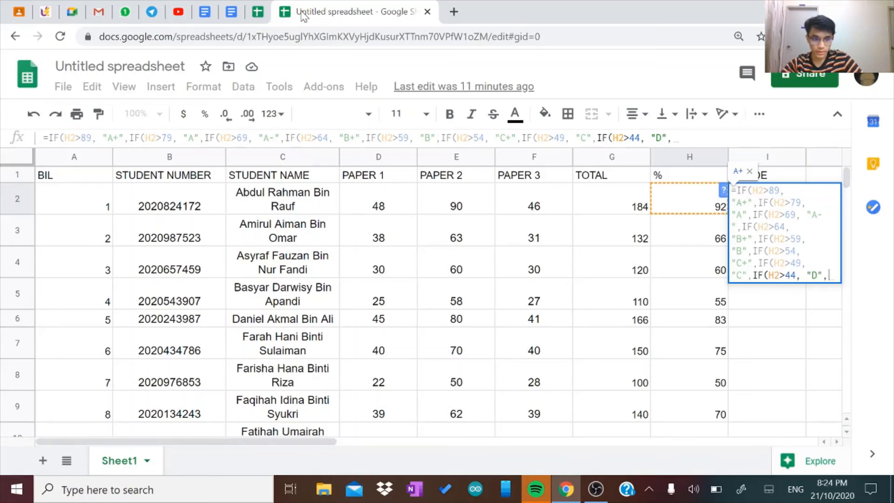
text(IF()
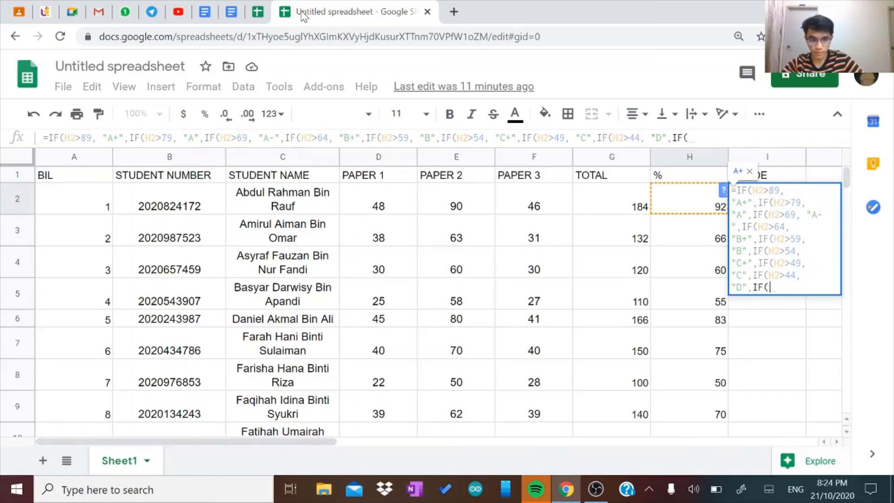
text(H2)
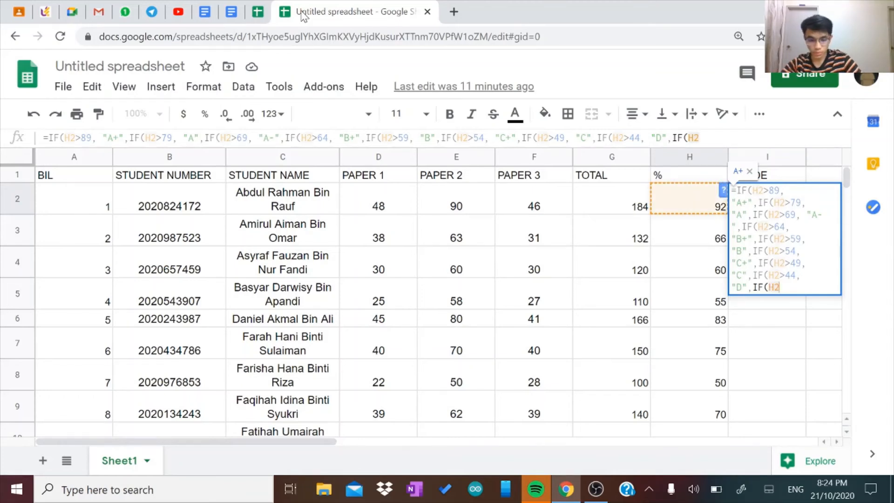
text(>)
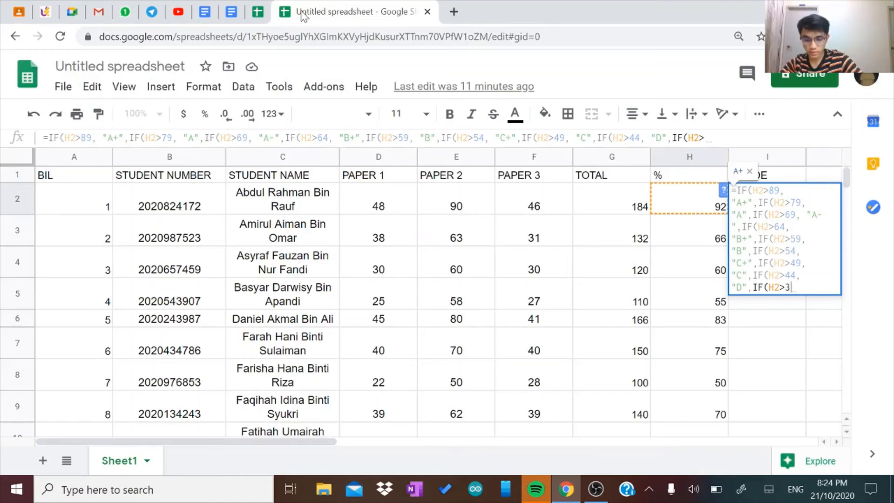
text(39)
click(231, 12)
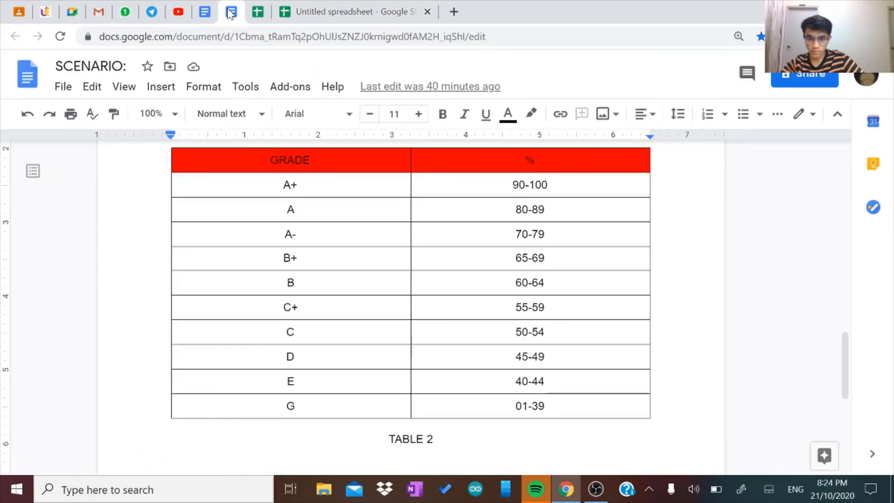
click(309, 15)
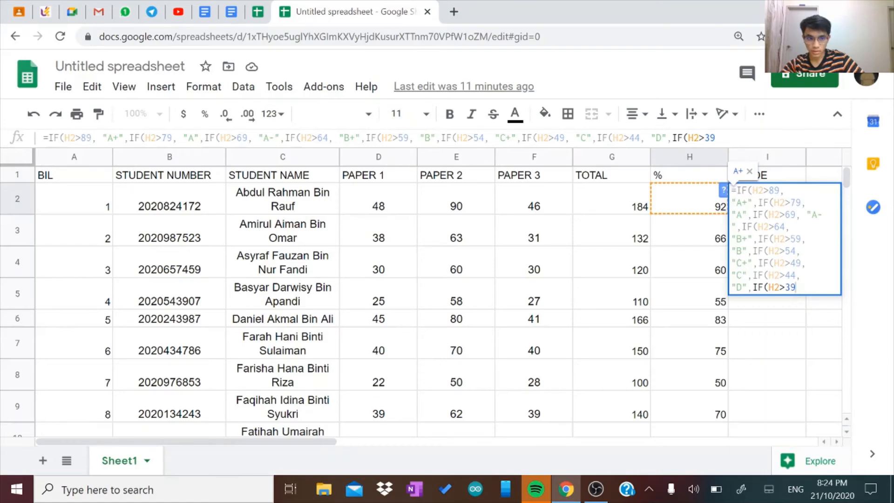
text(, )
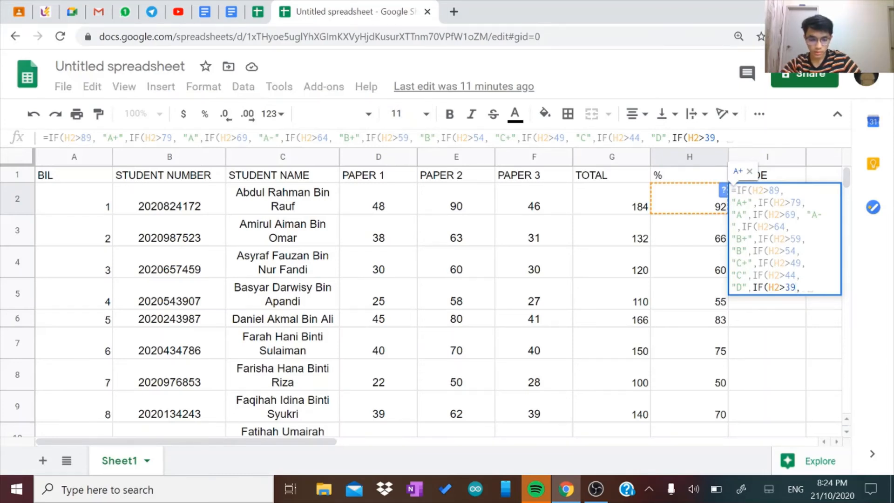
text(")
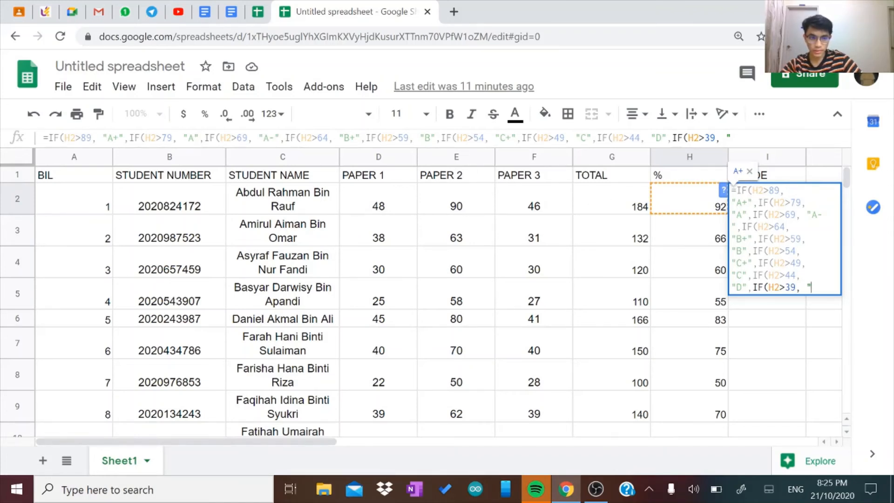
text(E)
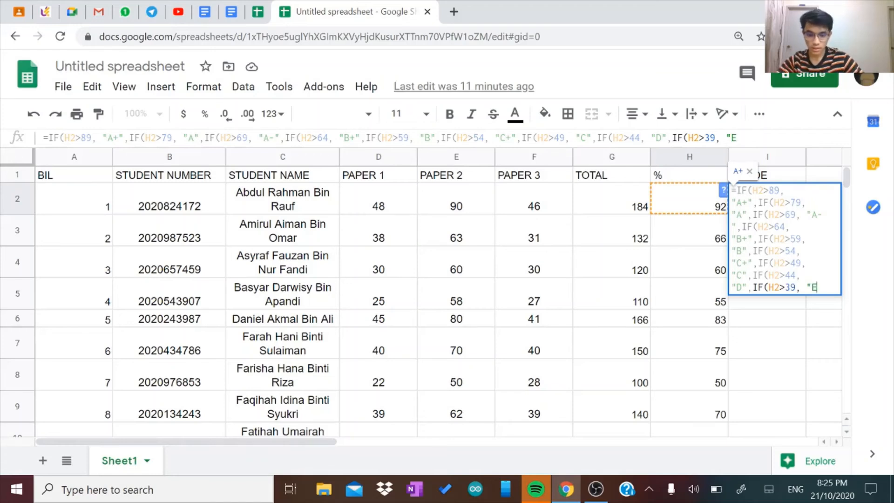
text(")
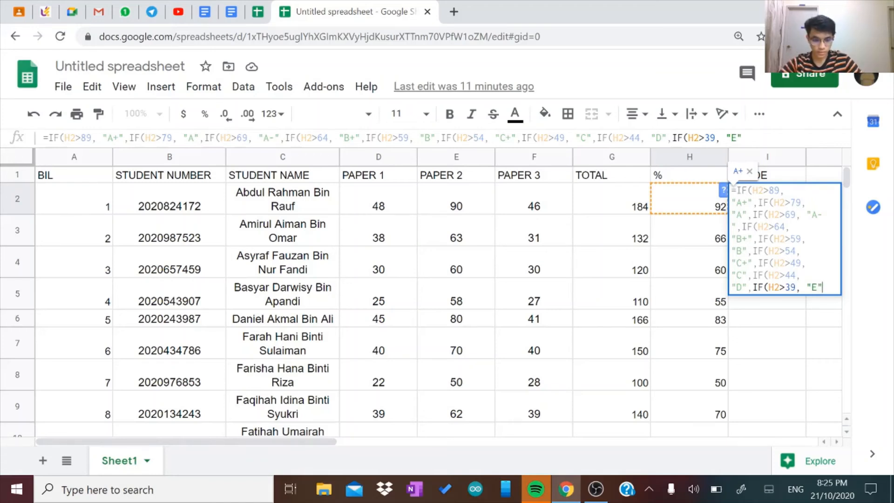
Step: Extend the I2 grade formula with a final nested condition, ,IF(H2>00,
text(,I)
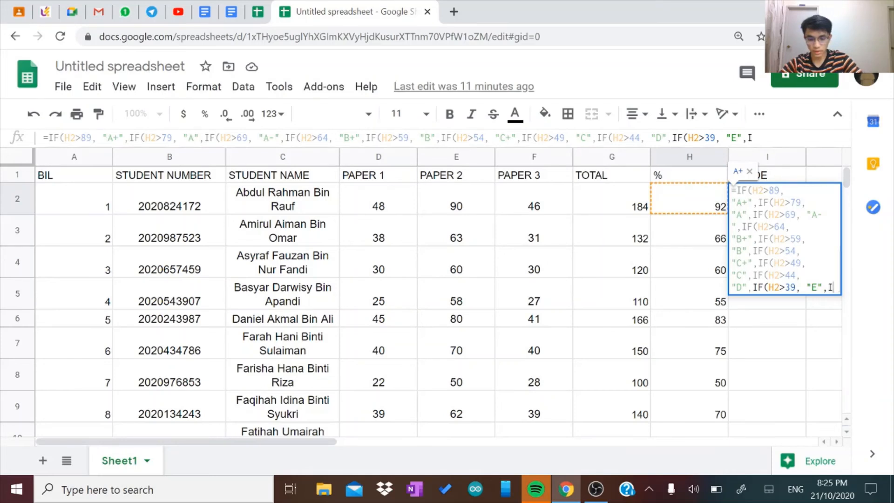
text(F(H)
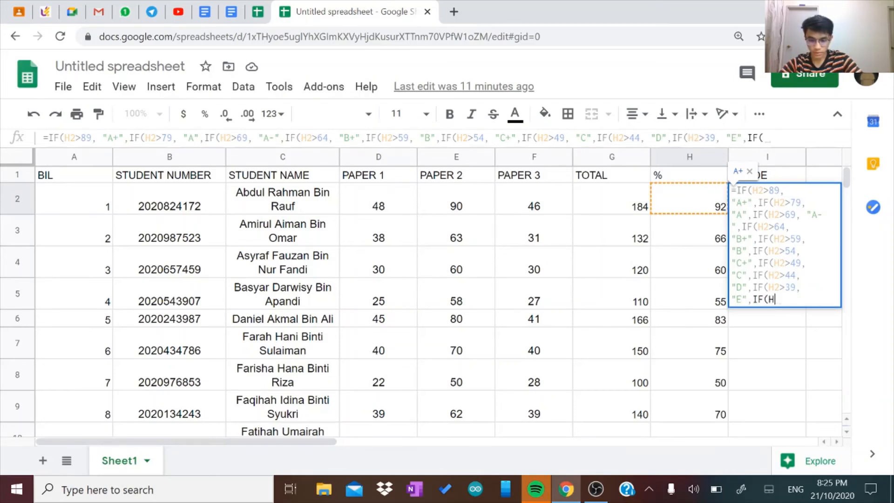
text(2)
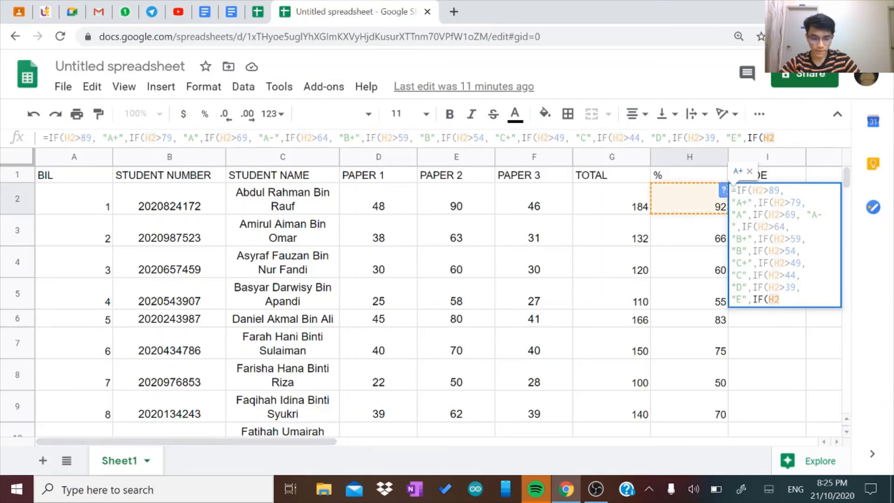
text(>)
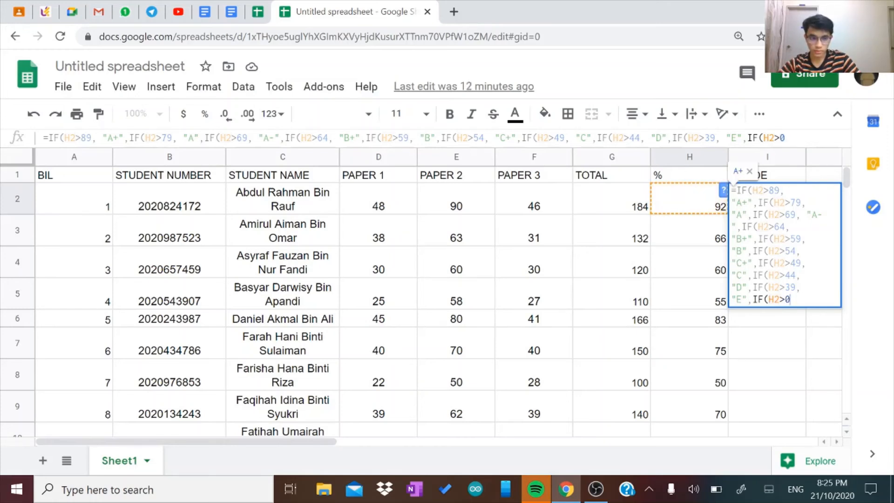
text(00)
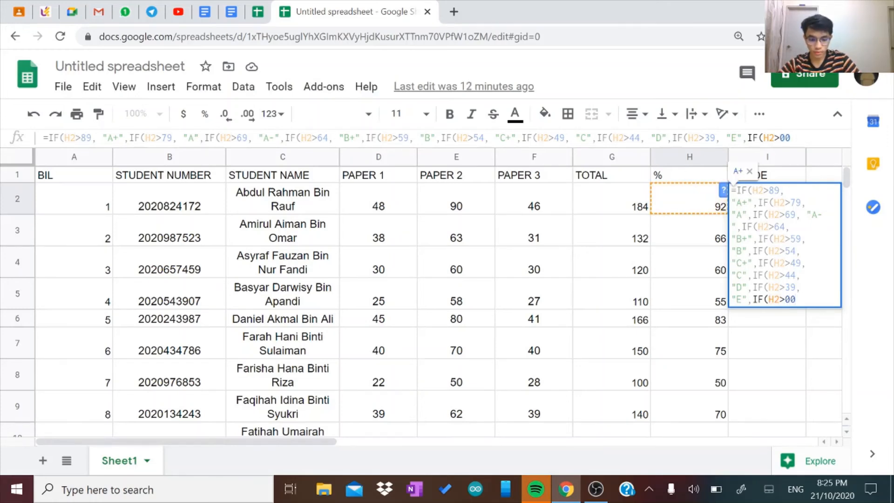
text(,)
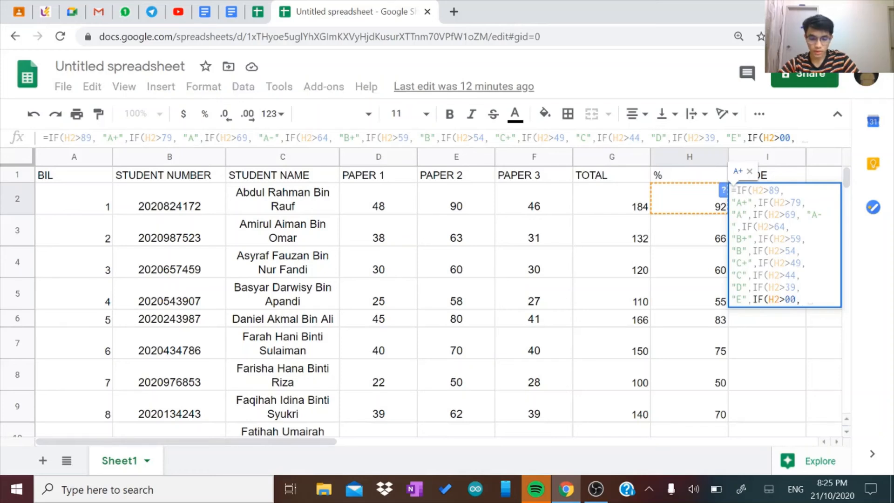
Step: Complete the I2 formula with "F" as the H2>00 grade, commit it, and check the resulting grade against the SCENARIO document's grade table
text( ")
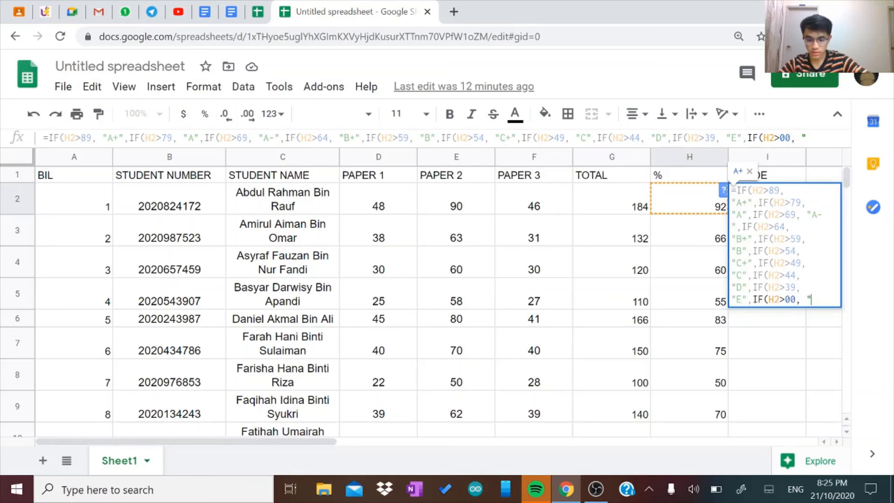
text(G)
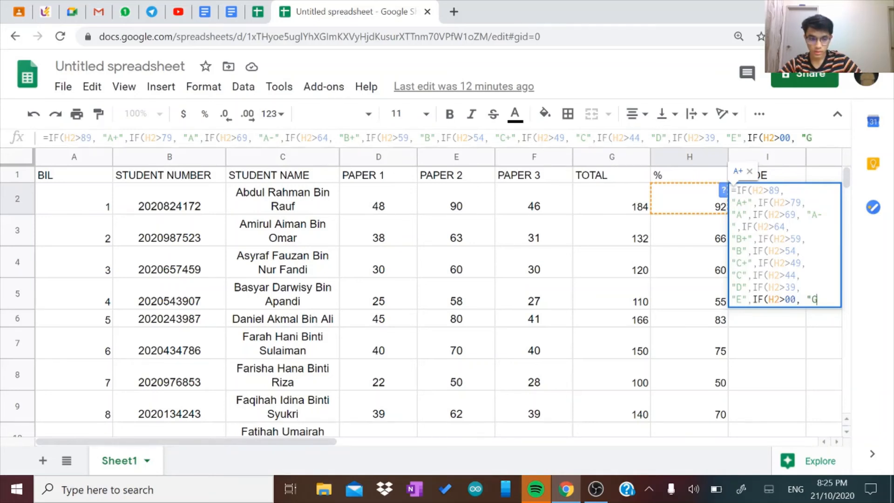
key(BackSpace)
text(F)
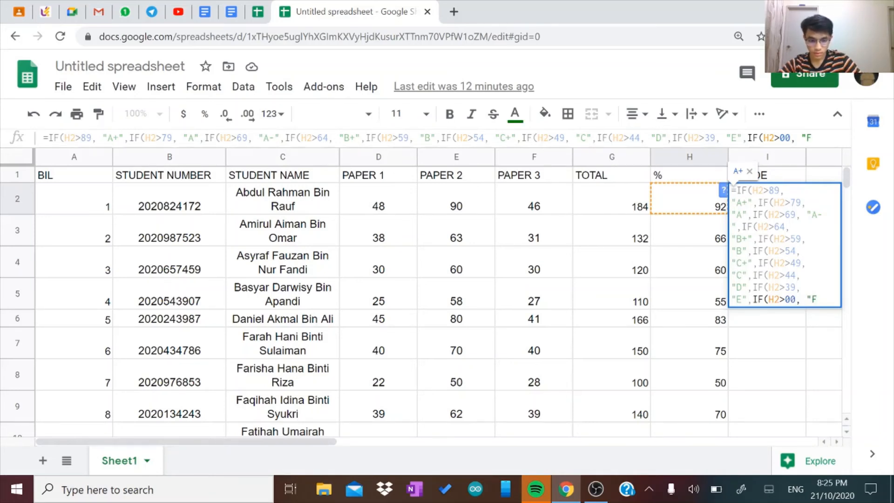
text(")
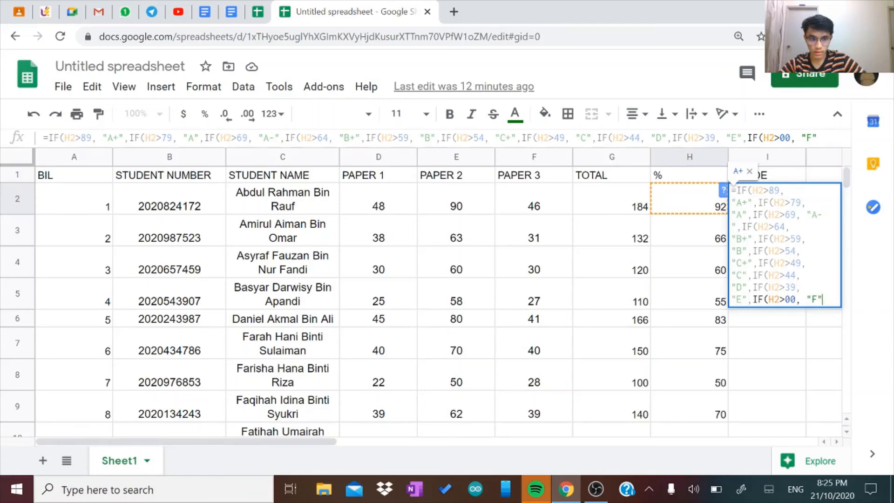
key(Return)
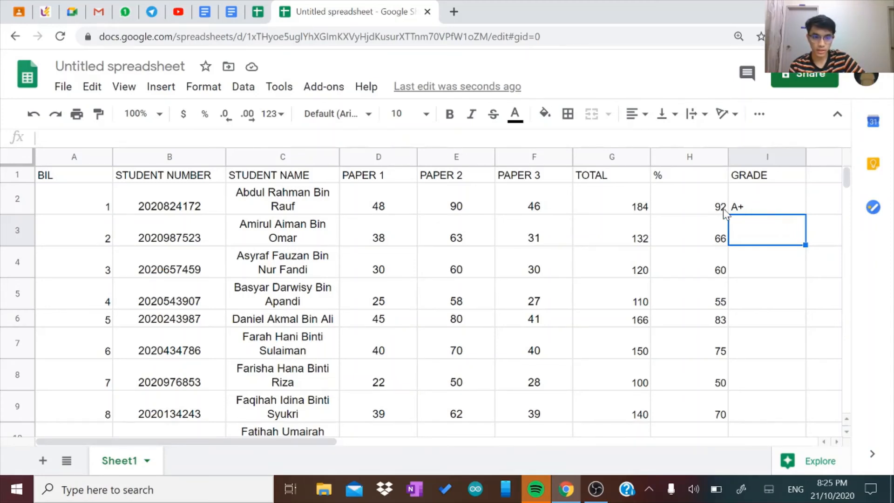
click(232, 13)
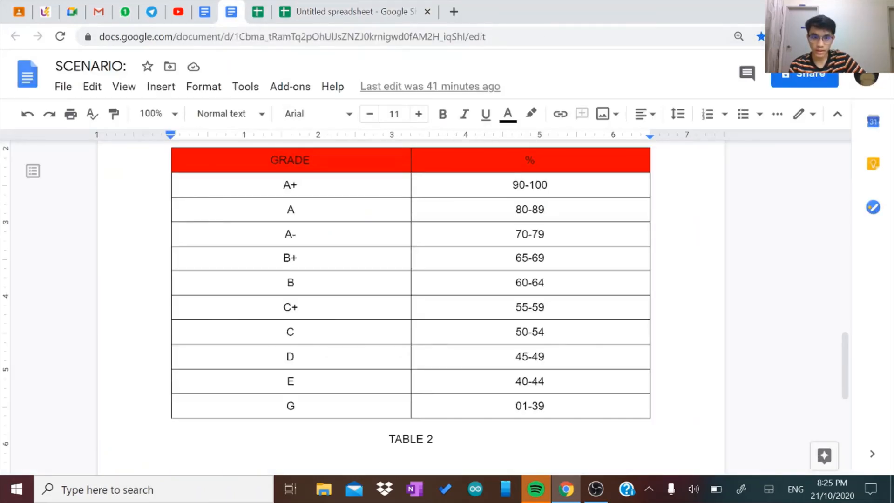
click(366, 10)
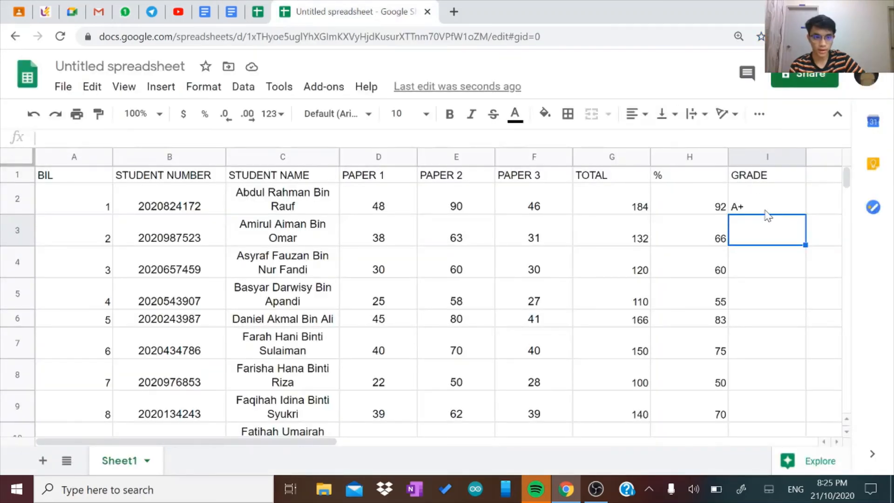
Step: Open the grade formula in I2 to review its nested IF conditions, leaving it as written
click(768, 209)
key(Return)
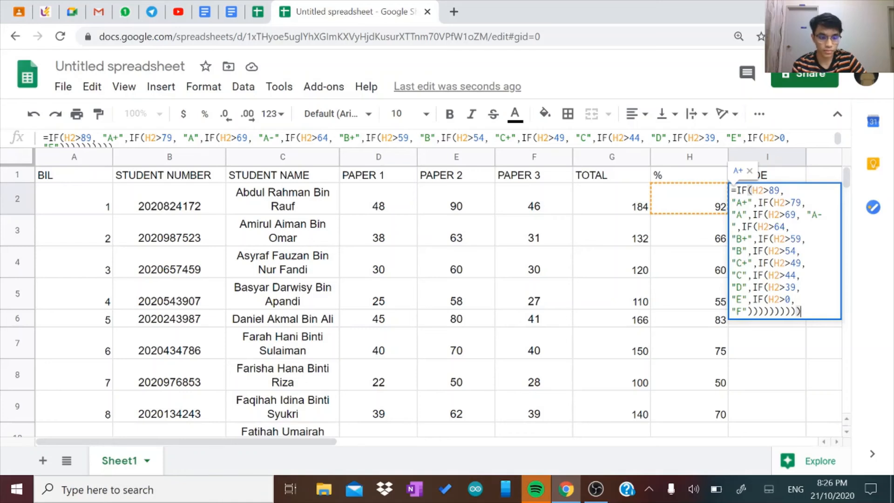
key(Return)
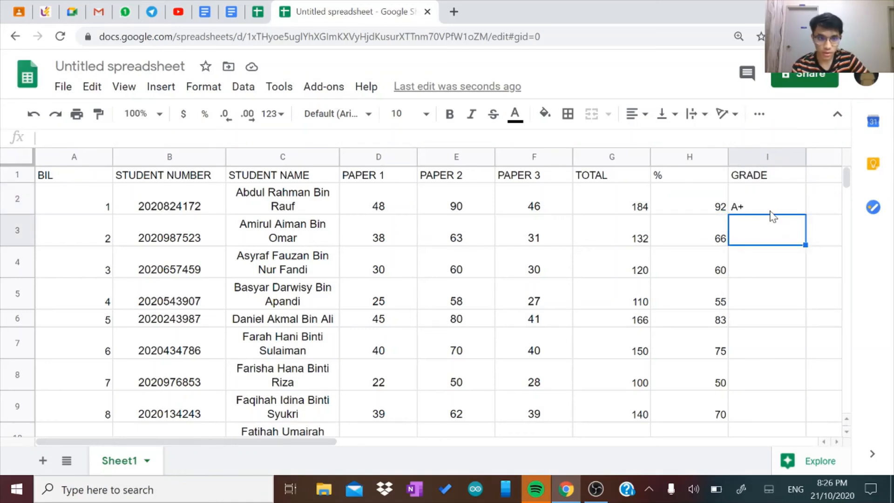
Step: Fill the I2 grade formula down the GRADE column for all 20 students and check the grades against the SCENARIO document's grade table
click(772, 211)
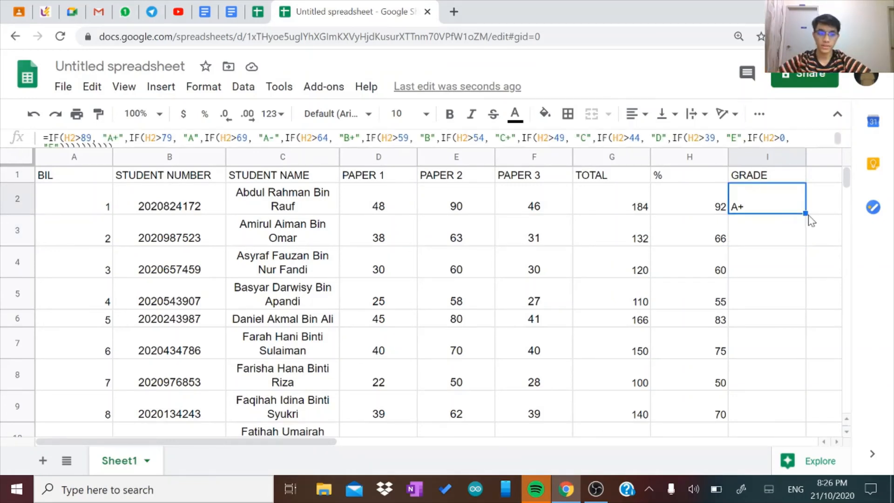
drag(804, 213, 803, 380)
scroll(802, 379, up, 9)
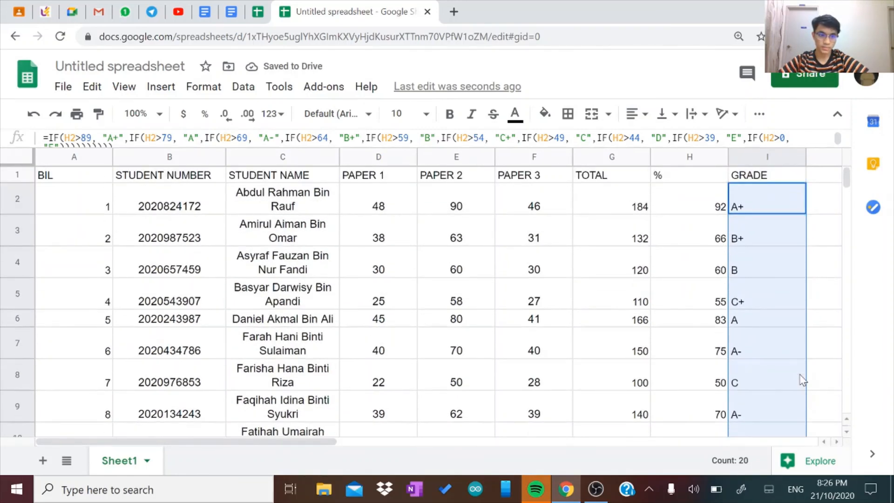
click(823, 232)
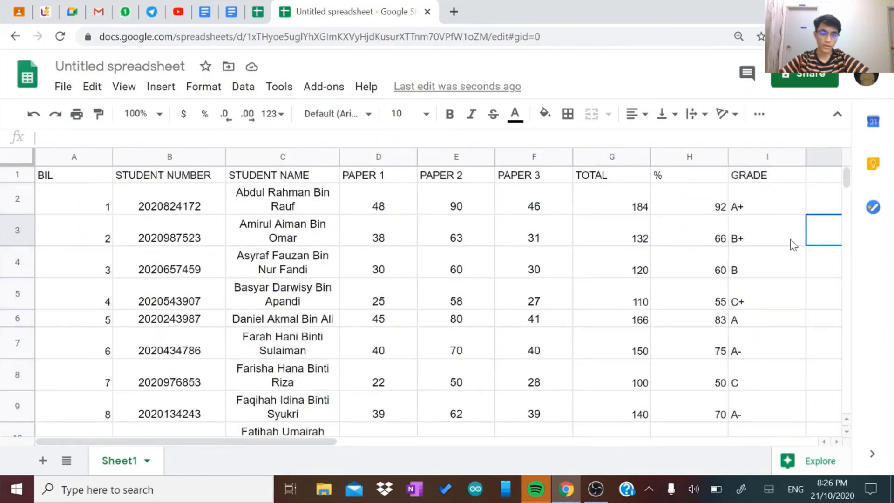
scroll(792, 244, down, 1)
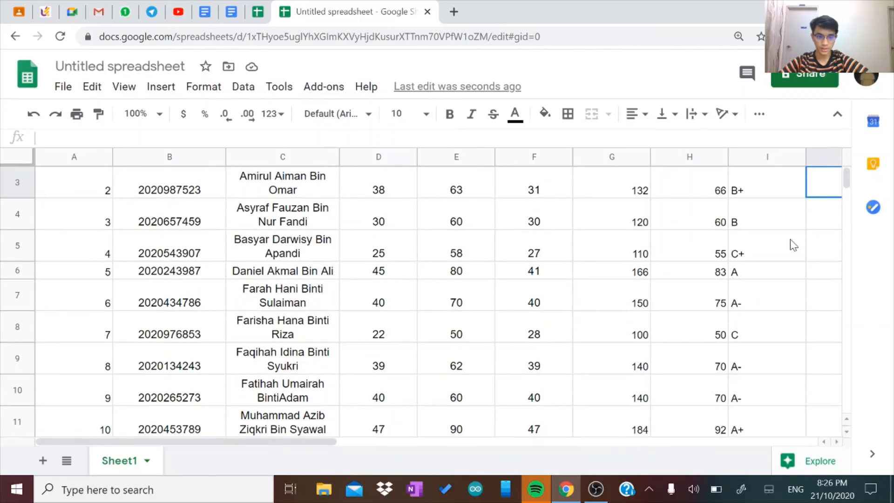
scroll(792, 244, up, 2)
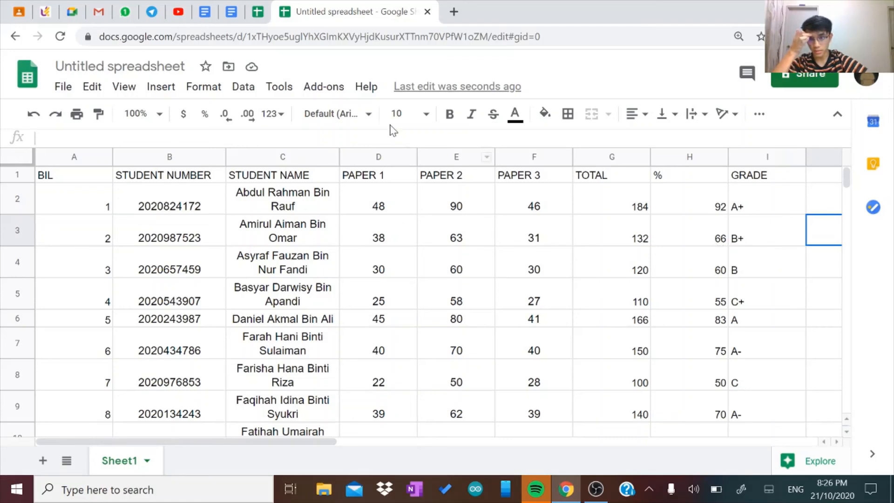
click(226, 14)
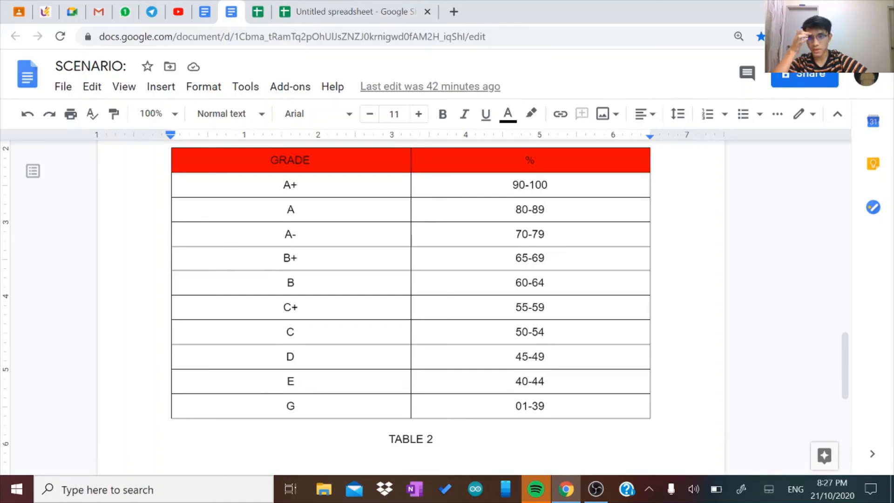
click(354, 13)
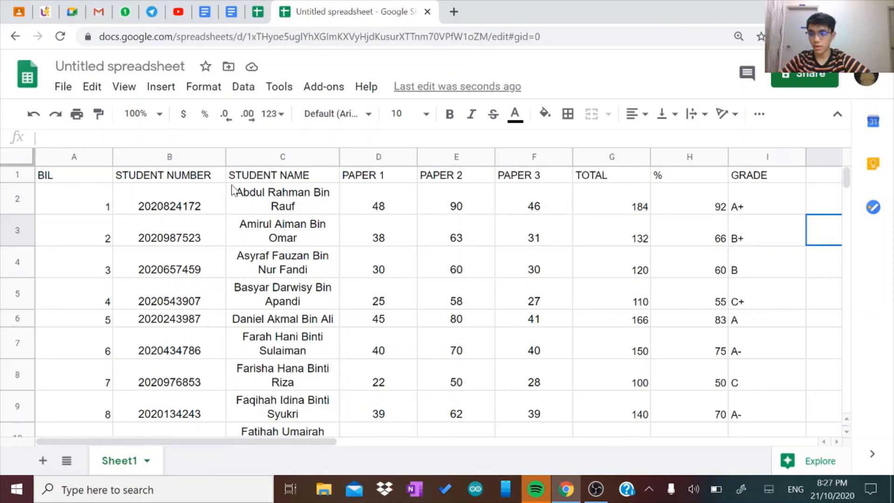
Step: Centre the whole marks table, from the BIL header through the last GRADE cell, both horizontally and vertically
click(94, 183)
mouse_move(94, 183)
mouse_down()
mouse_move(271, 289)
mouse_move(470, 380)
mouse_move(688, 456)
mouse_move(742, 454)
mouse_move(769, 346)
mouse_up()
scroll(697, 301, up, 5)
scroll(697, 301, up, 1)
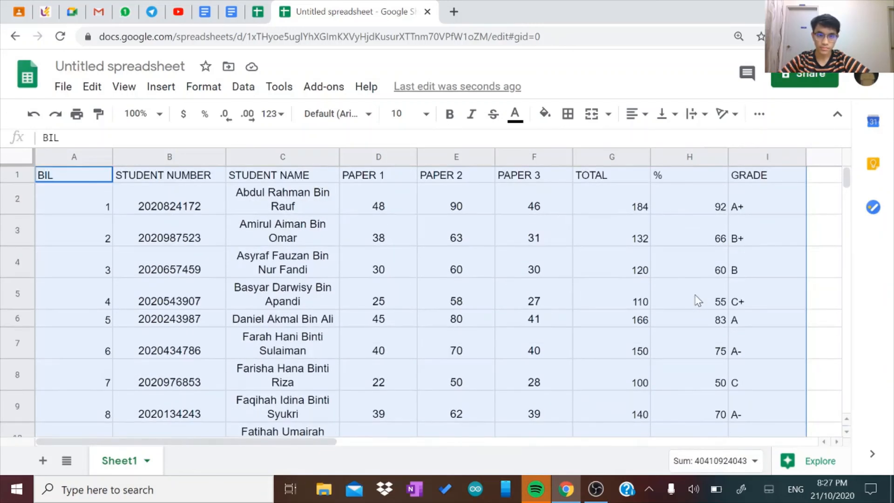
click(639, 116)
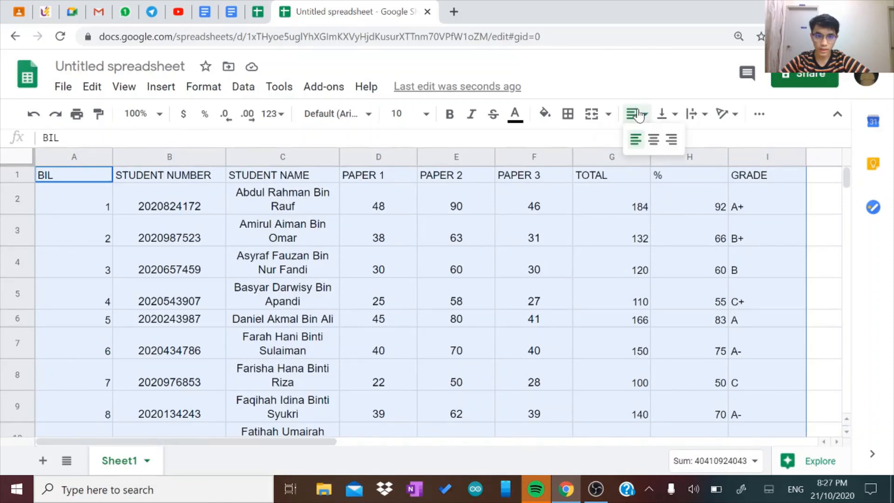
click(654, 140)
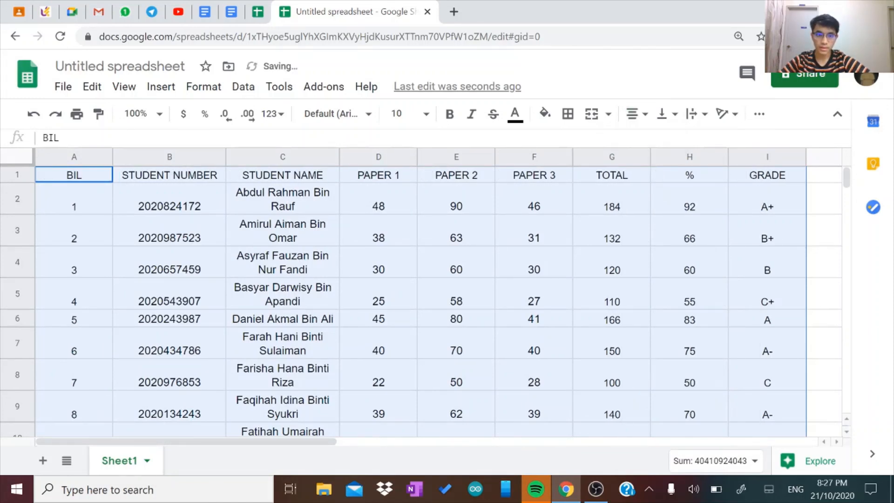
click(661, 122)
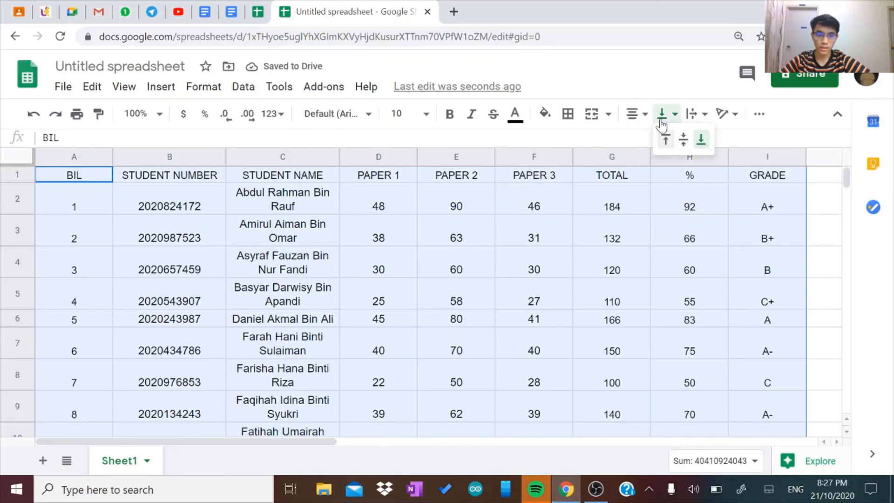
click(683, 140)
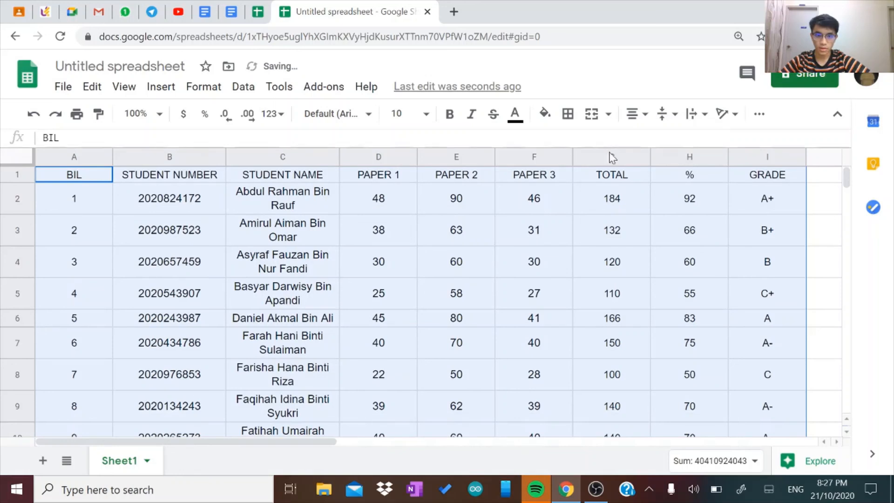
Step: Apply all borders to every cell of the marks table, then deselect the table
click(566, 117)
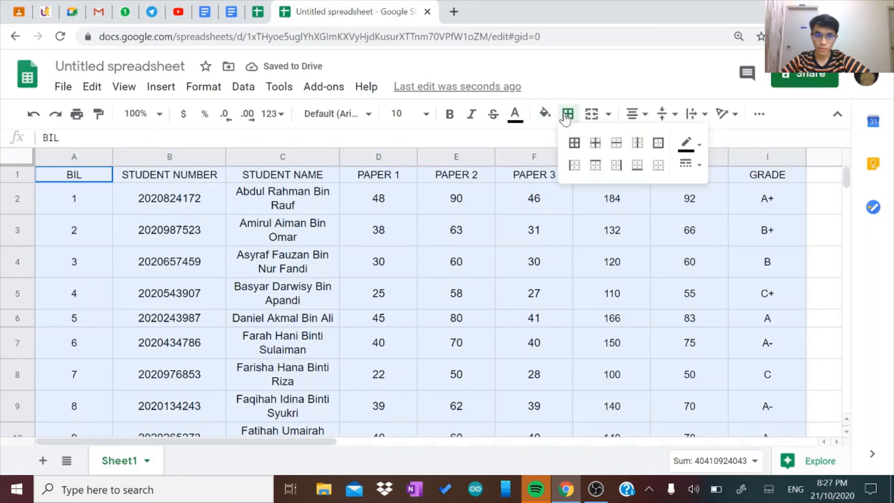
click(573, 145)
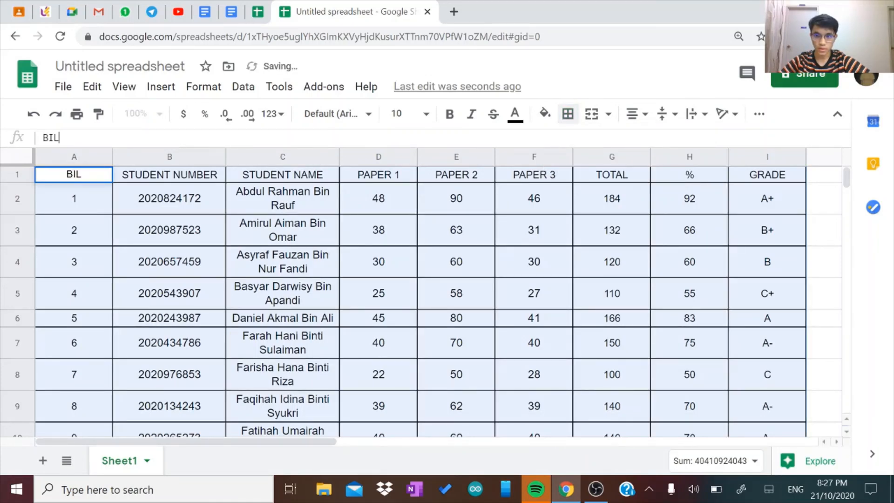
click(821, 195)
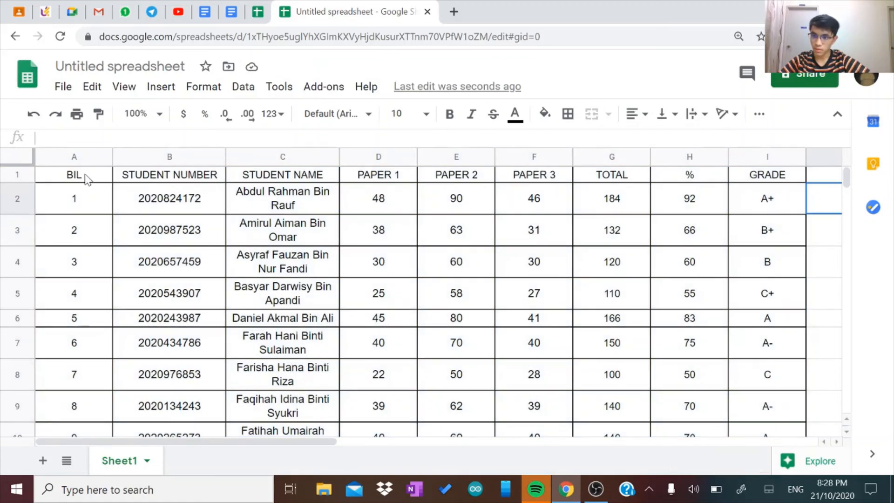
Step: Fill the header row from BIL to GRADE (A1:I1) with yellow and look over the formatted table
drag(86, 178, 764, 177)
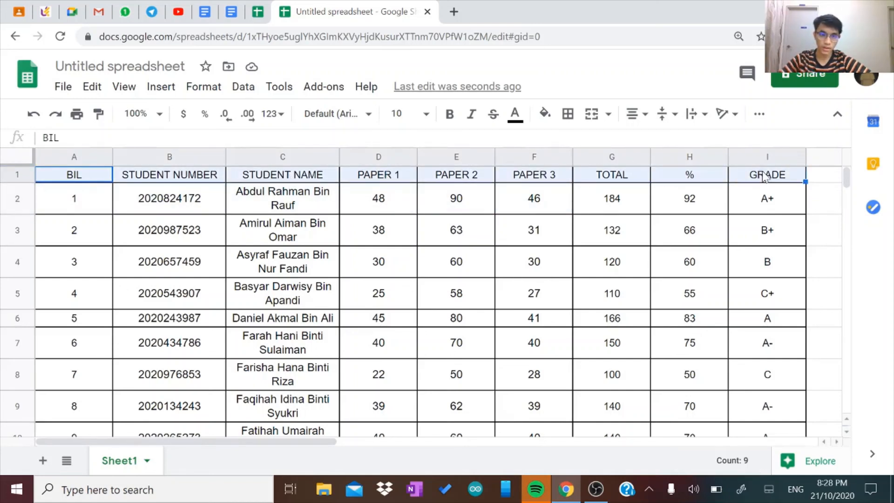
click(548, 122)
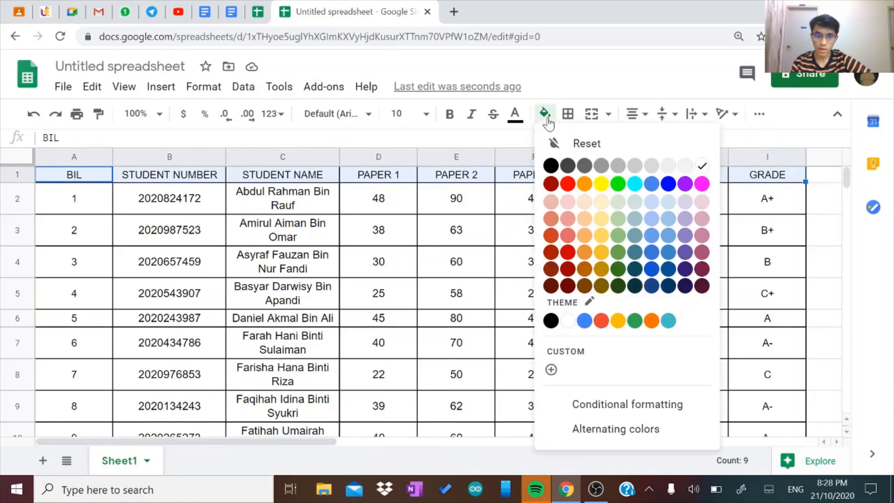
click(604, 184)
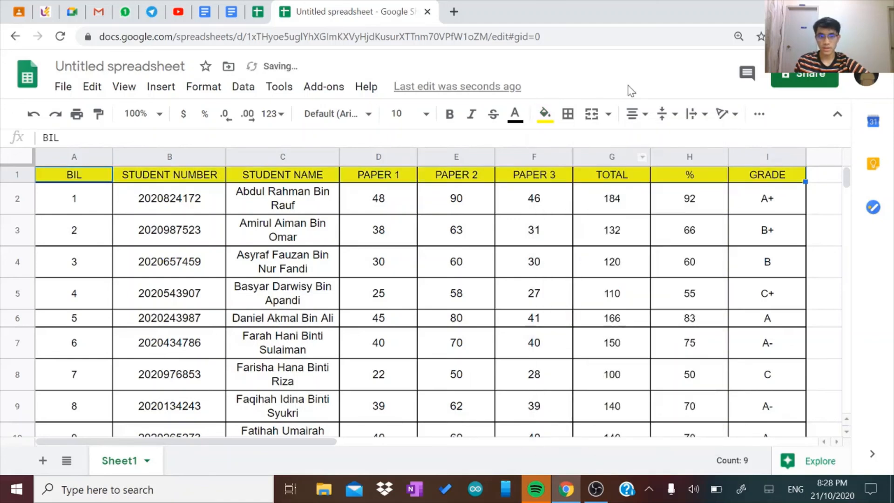
click(826, 207)
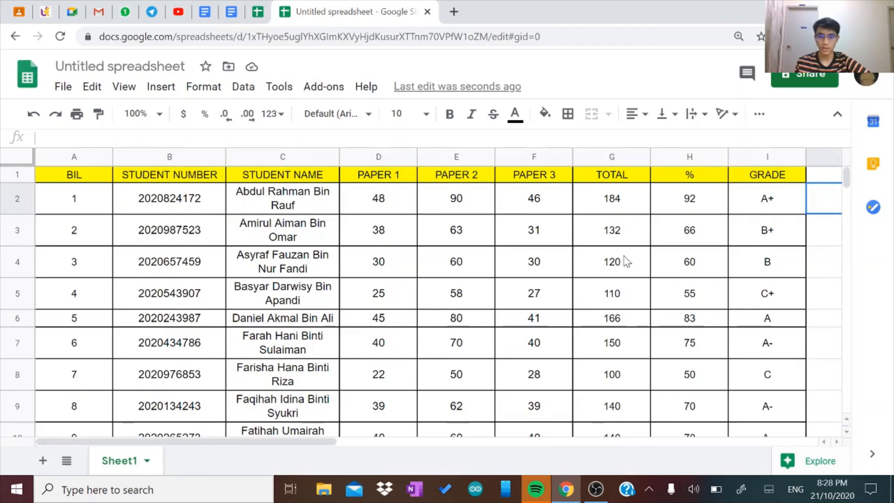
scroll(627, 262, down, 4)
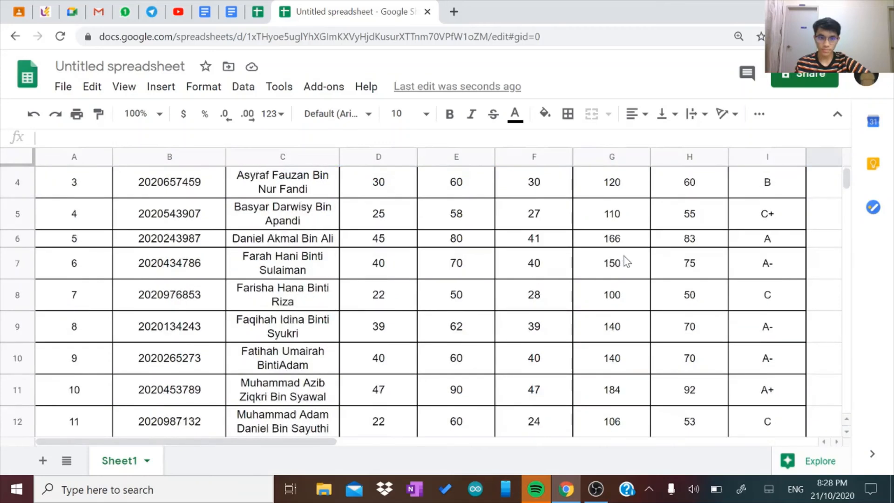
scroll(627, 262, down, 3)
scroll(626, 262, up, 7)
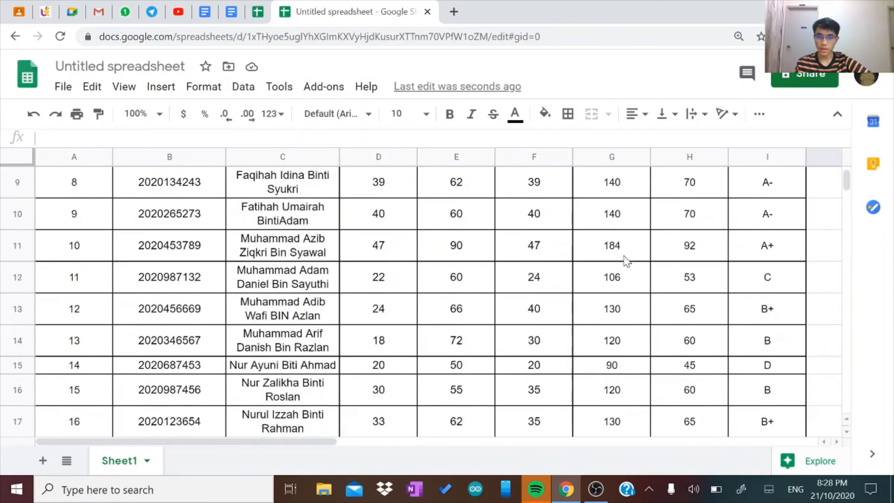